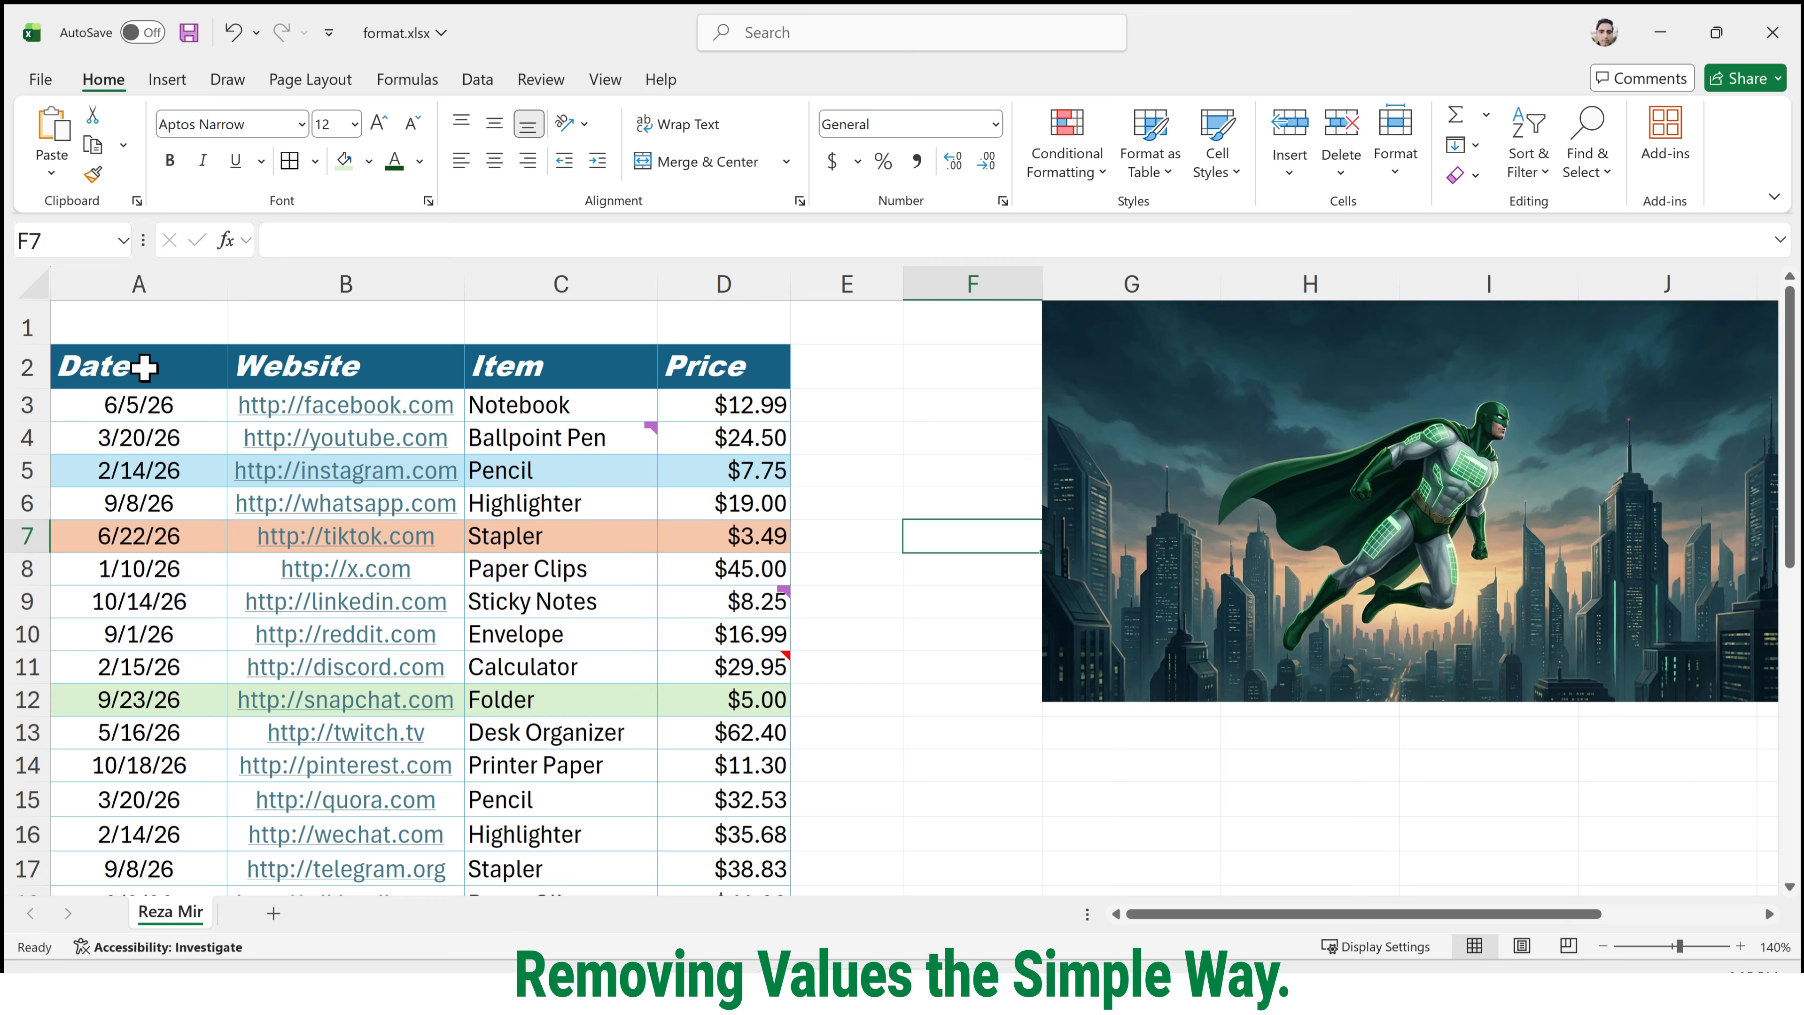
Clear the contents of the ranges A2:A6 and B2:D8, keeping the cell formatting.
{"action": "left_click_drag", "start_coordinate": [133, 367], "coordinate": [195, 510]}
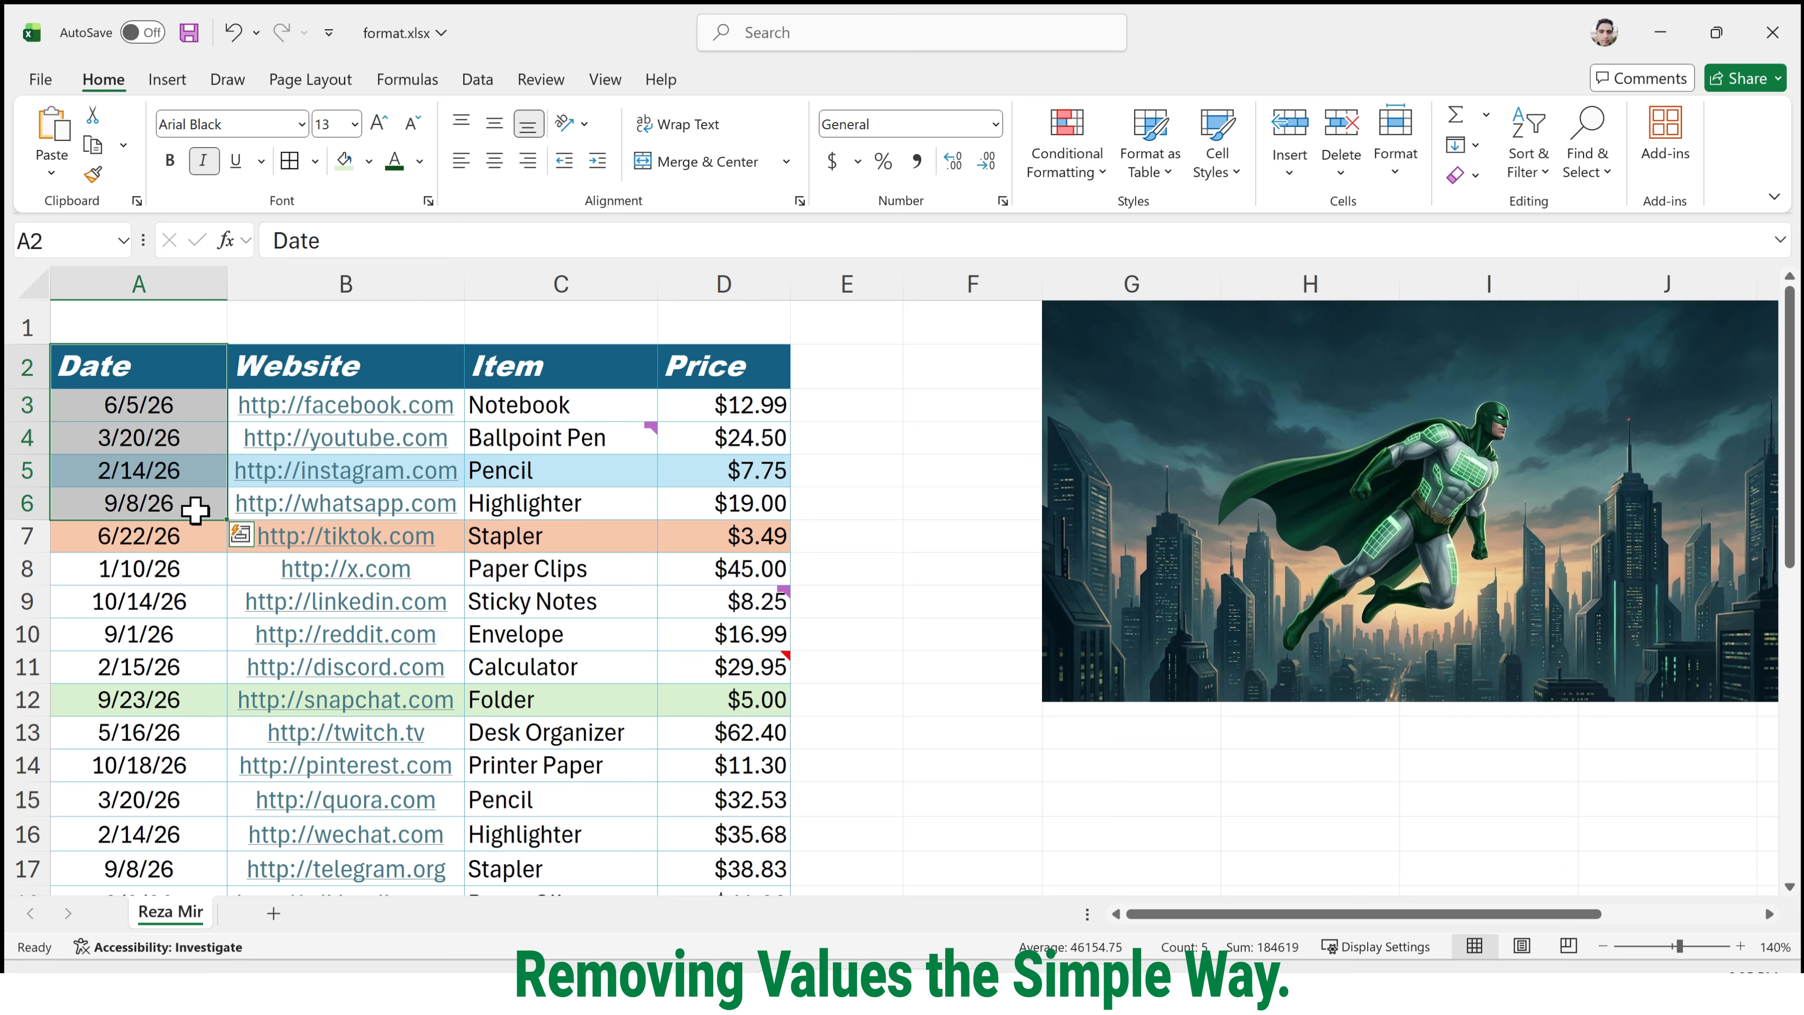
{"action": "key", "text": "Delete"}
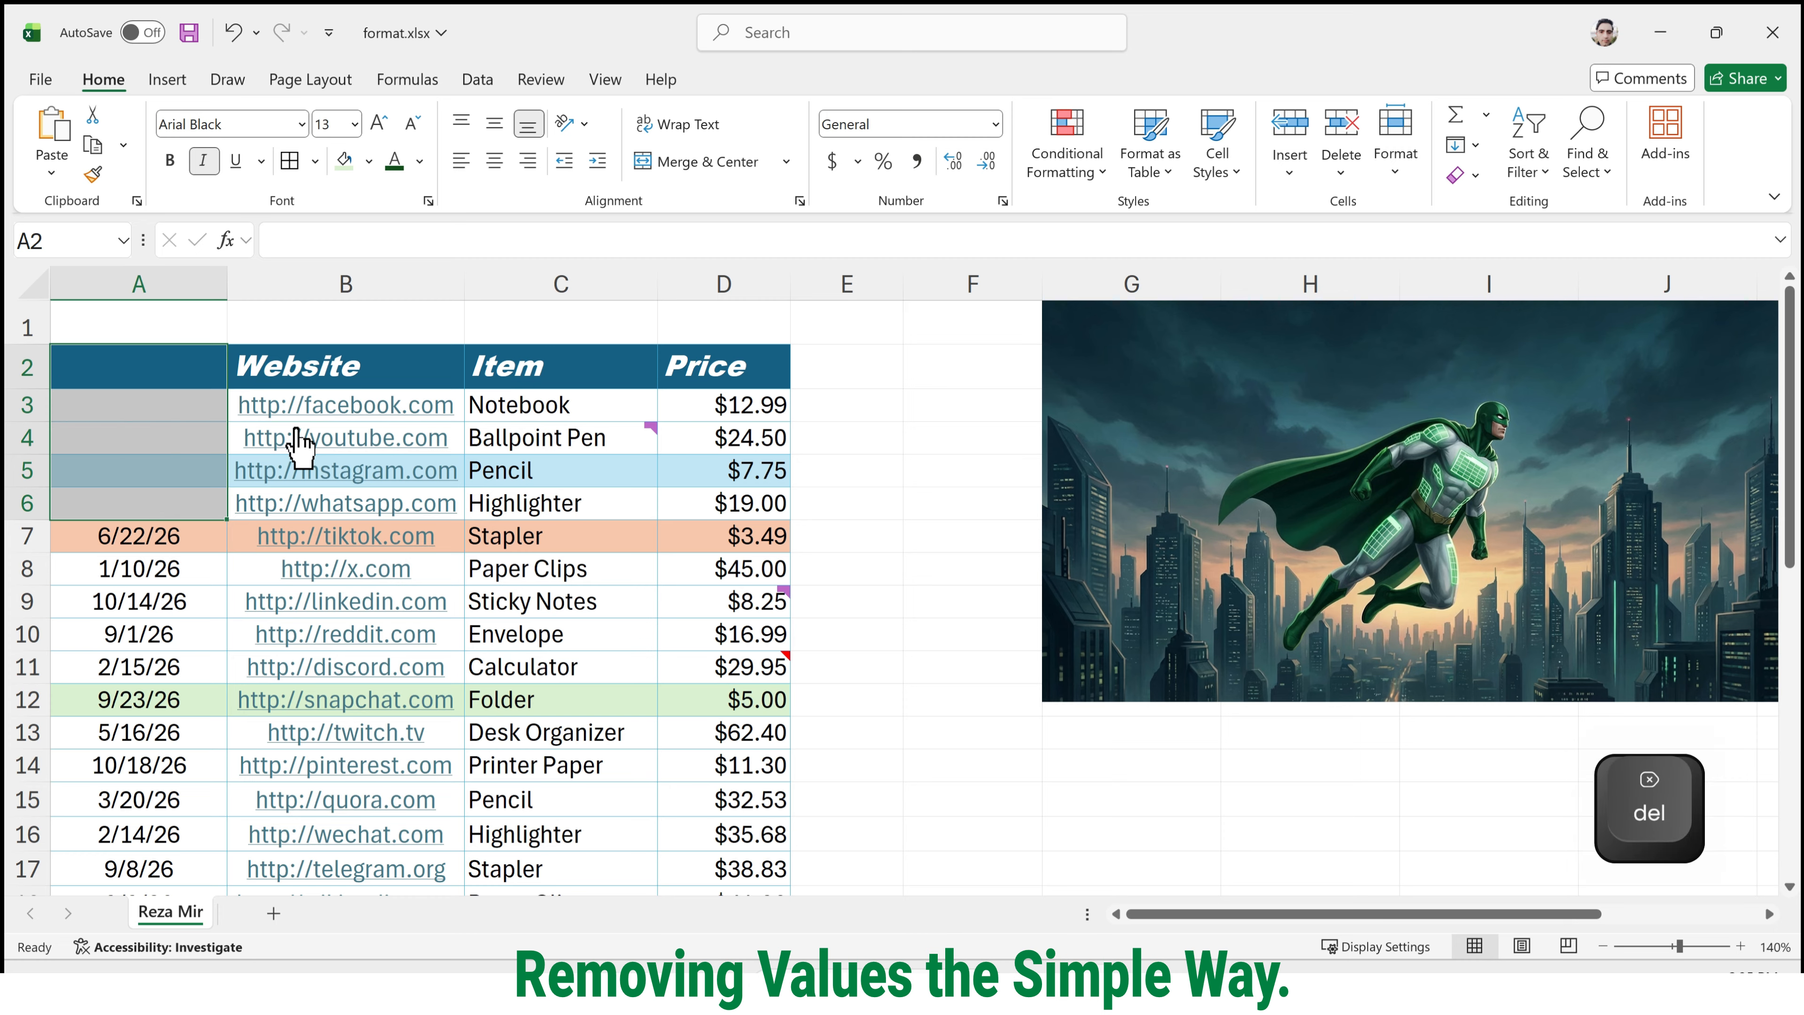
{"action": "left_click_drag", "start_coordinate": [407, 367], "coordinate": [743, 567]}
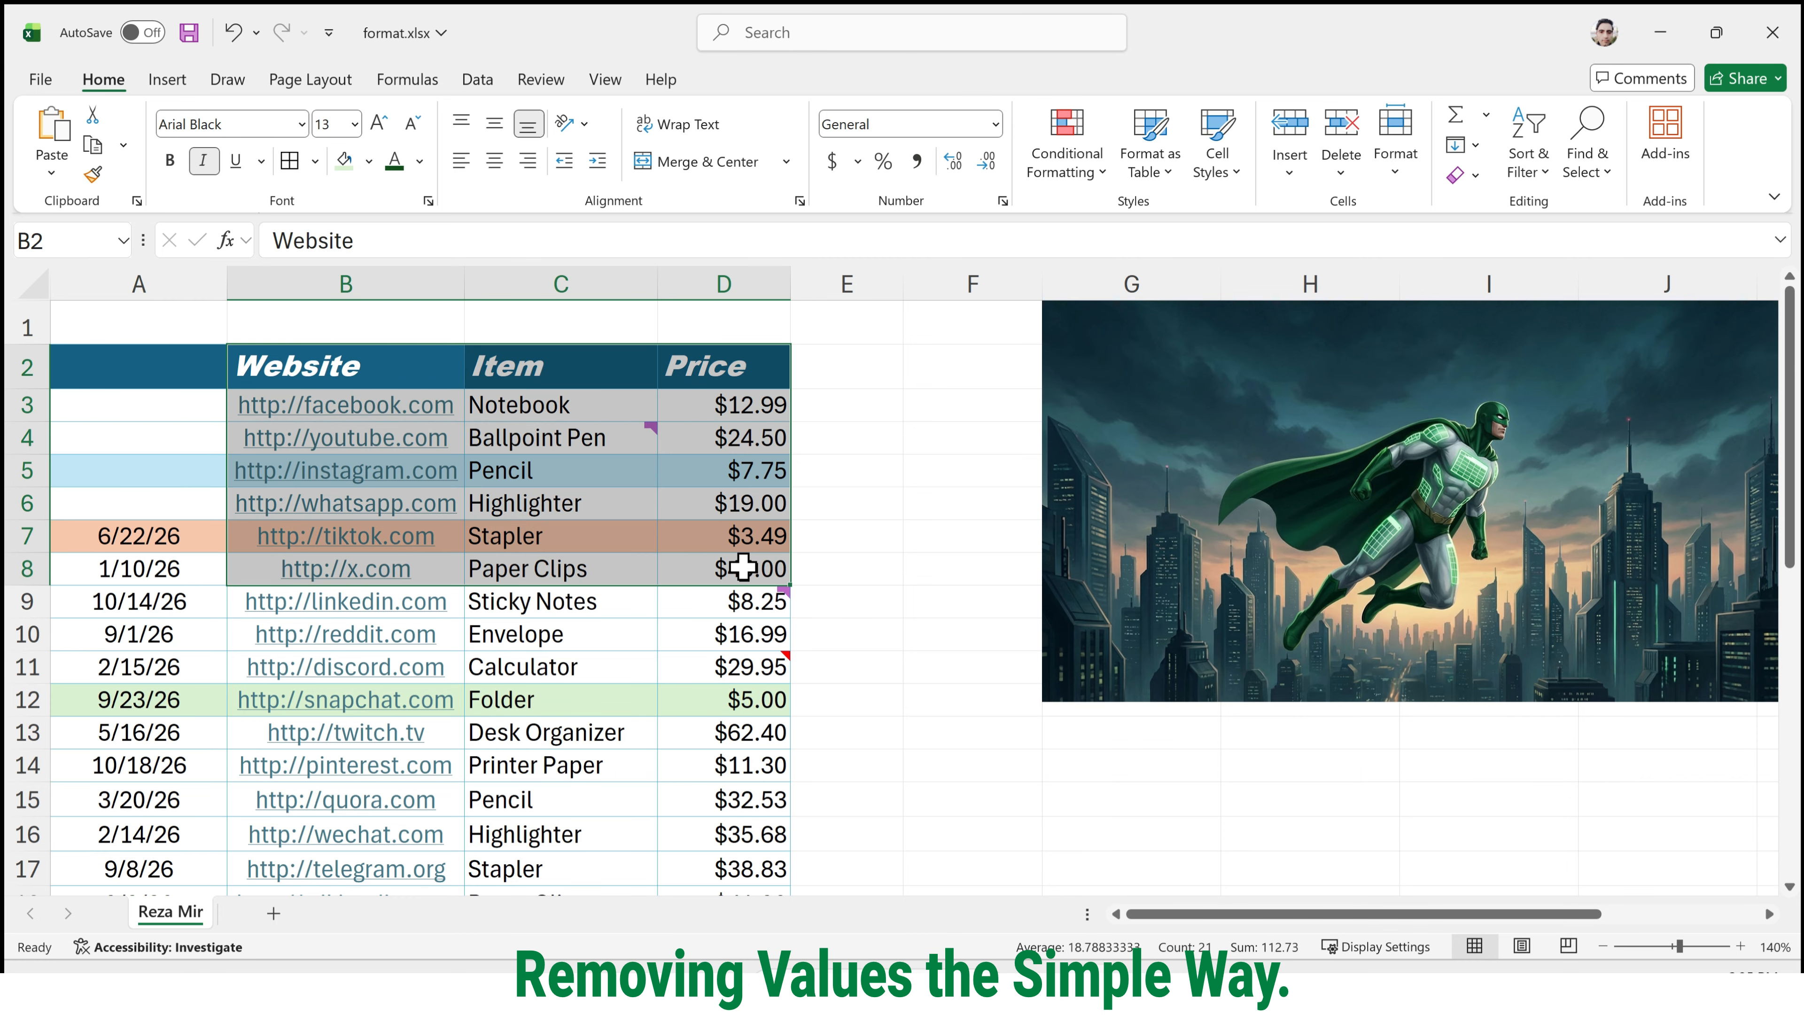
{"action": "key", "text": "Delete"}
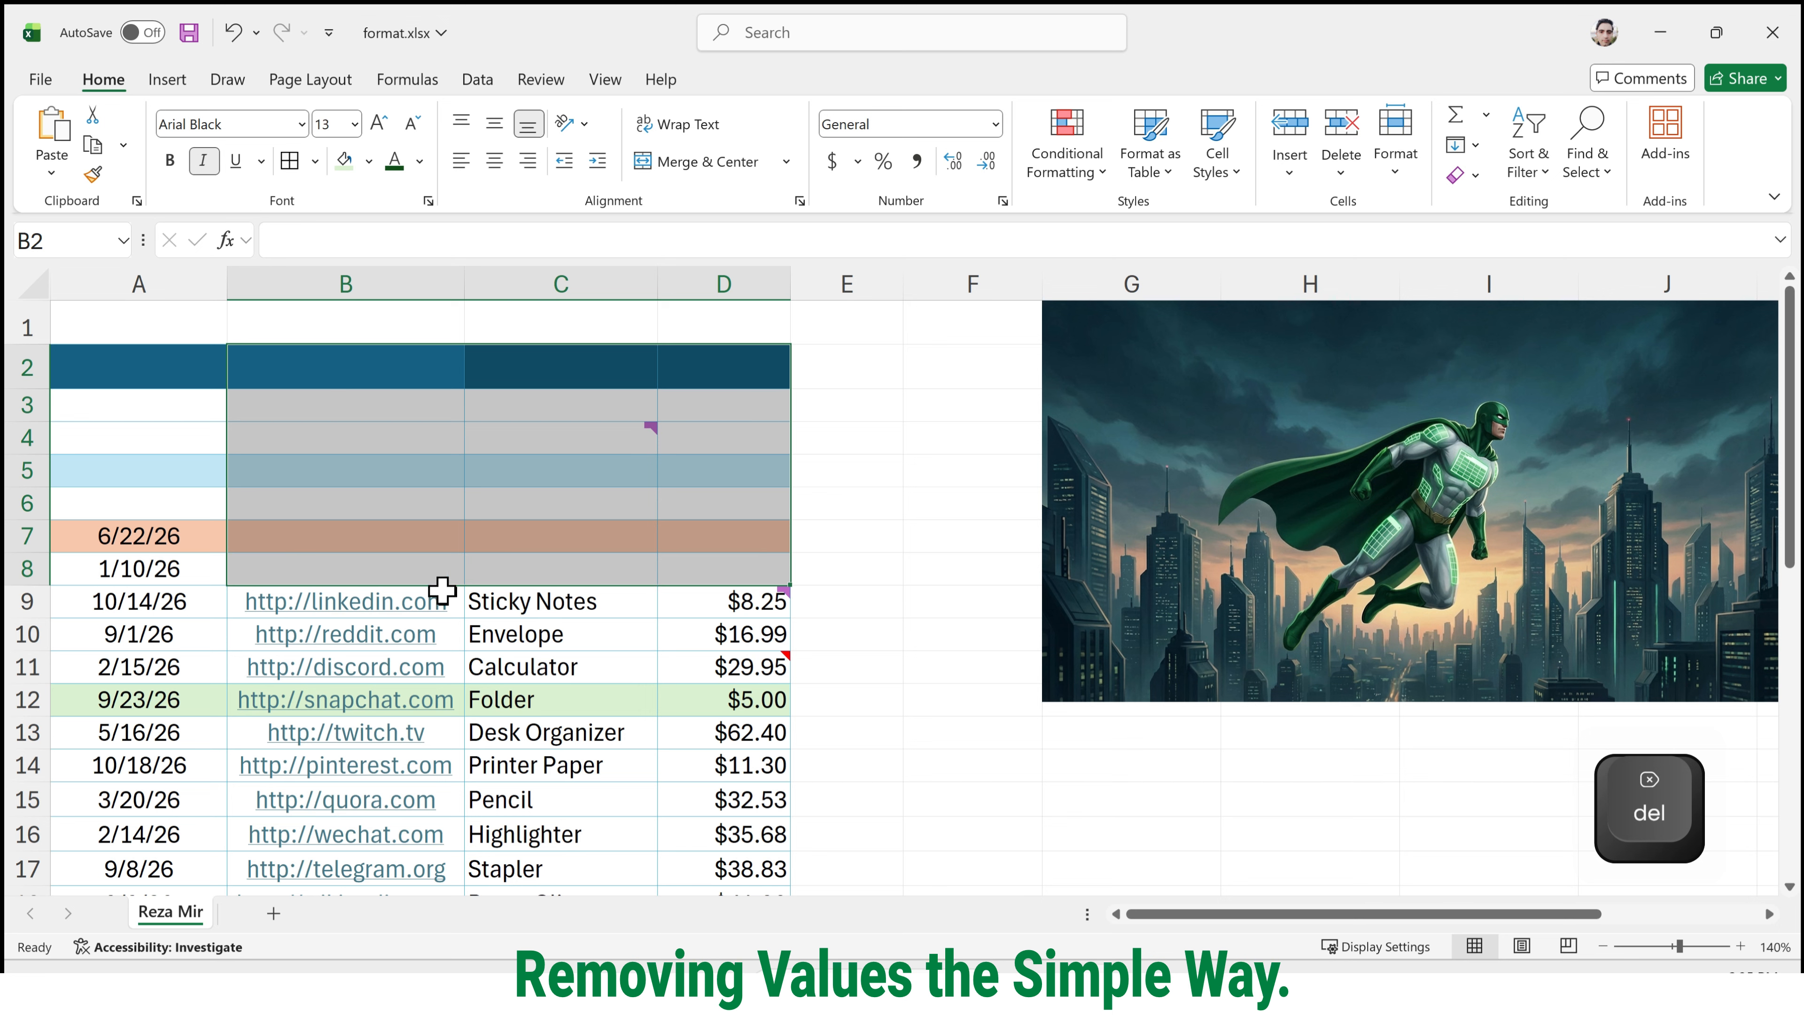
Clear the contents of the individual cells C9, A9 and D11.
{"action": "left_click", "coordinate": [518, 613]}
{"action": "key", "text": "Delete"}
{"action": "left_click", "coordinate": [190, 606]}
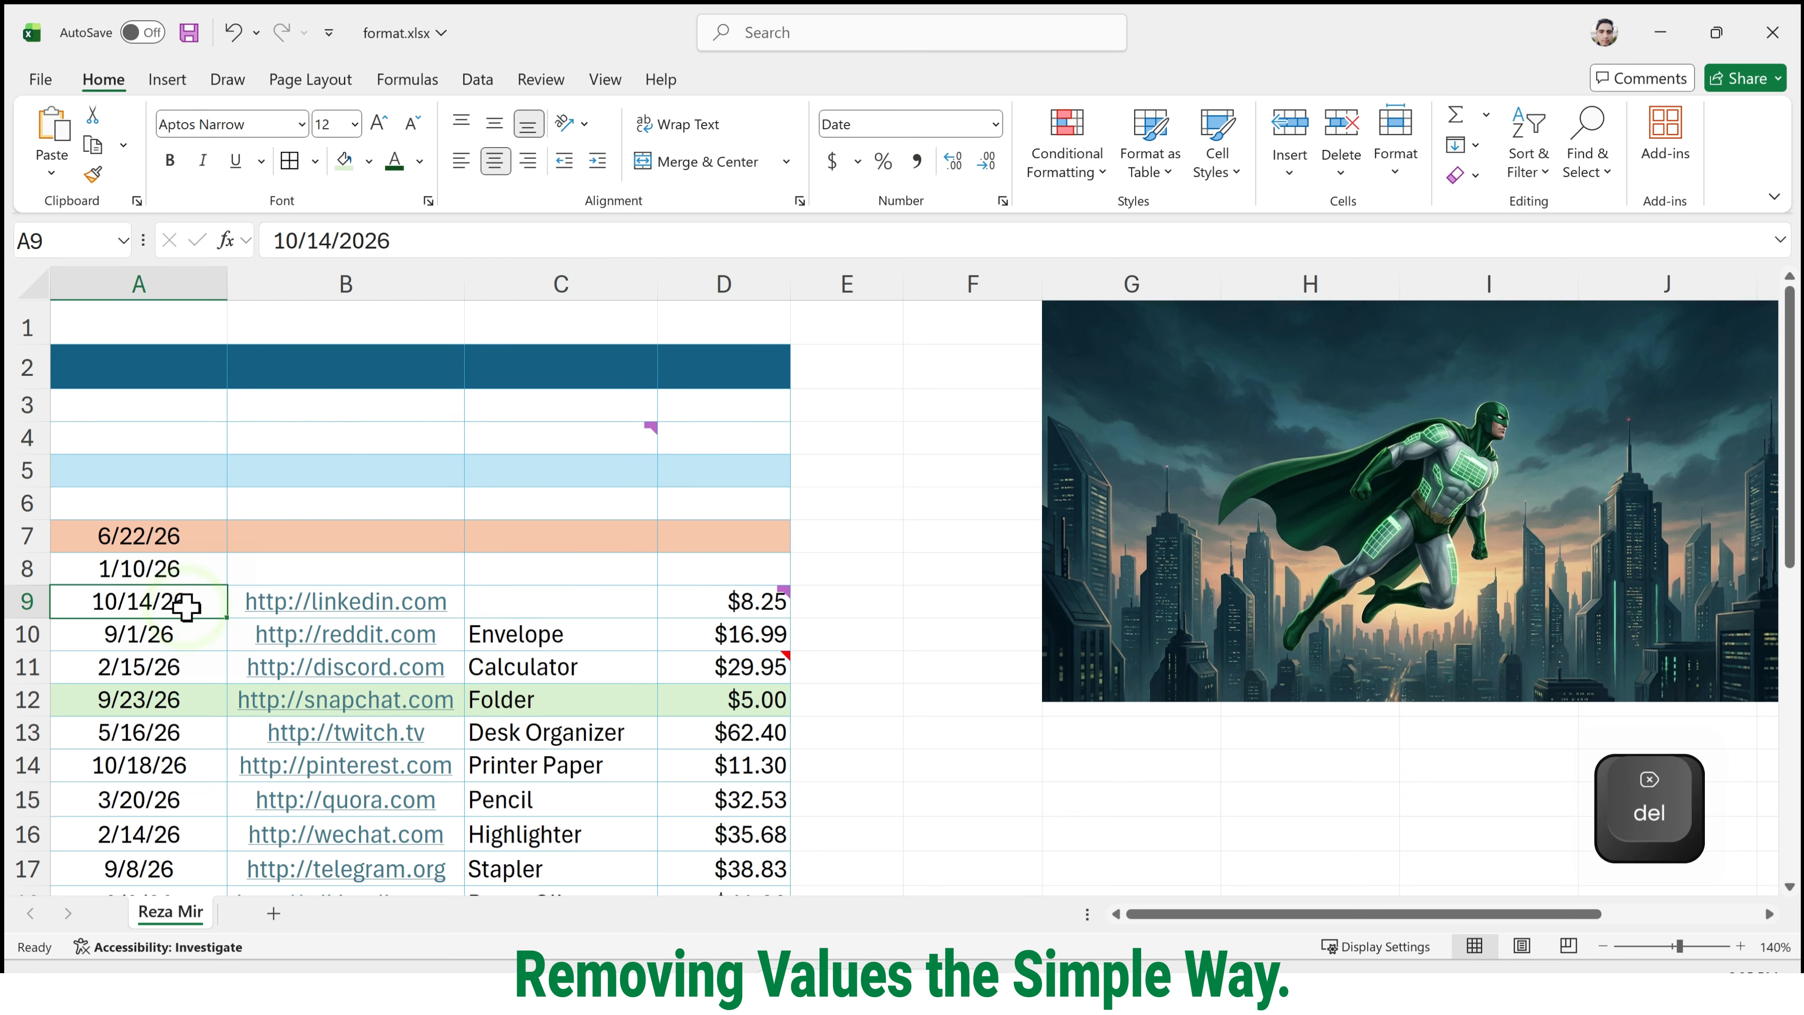
{"action": "key", "text": "Delete"}
{"action": "left_click", "coordinate": [748, 663]}
{"action": "key", "text": "Delete"}
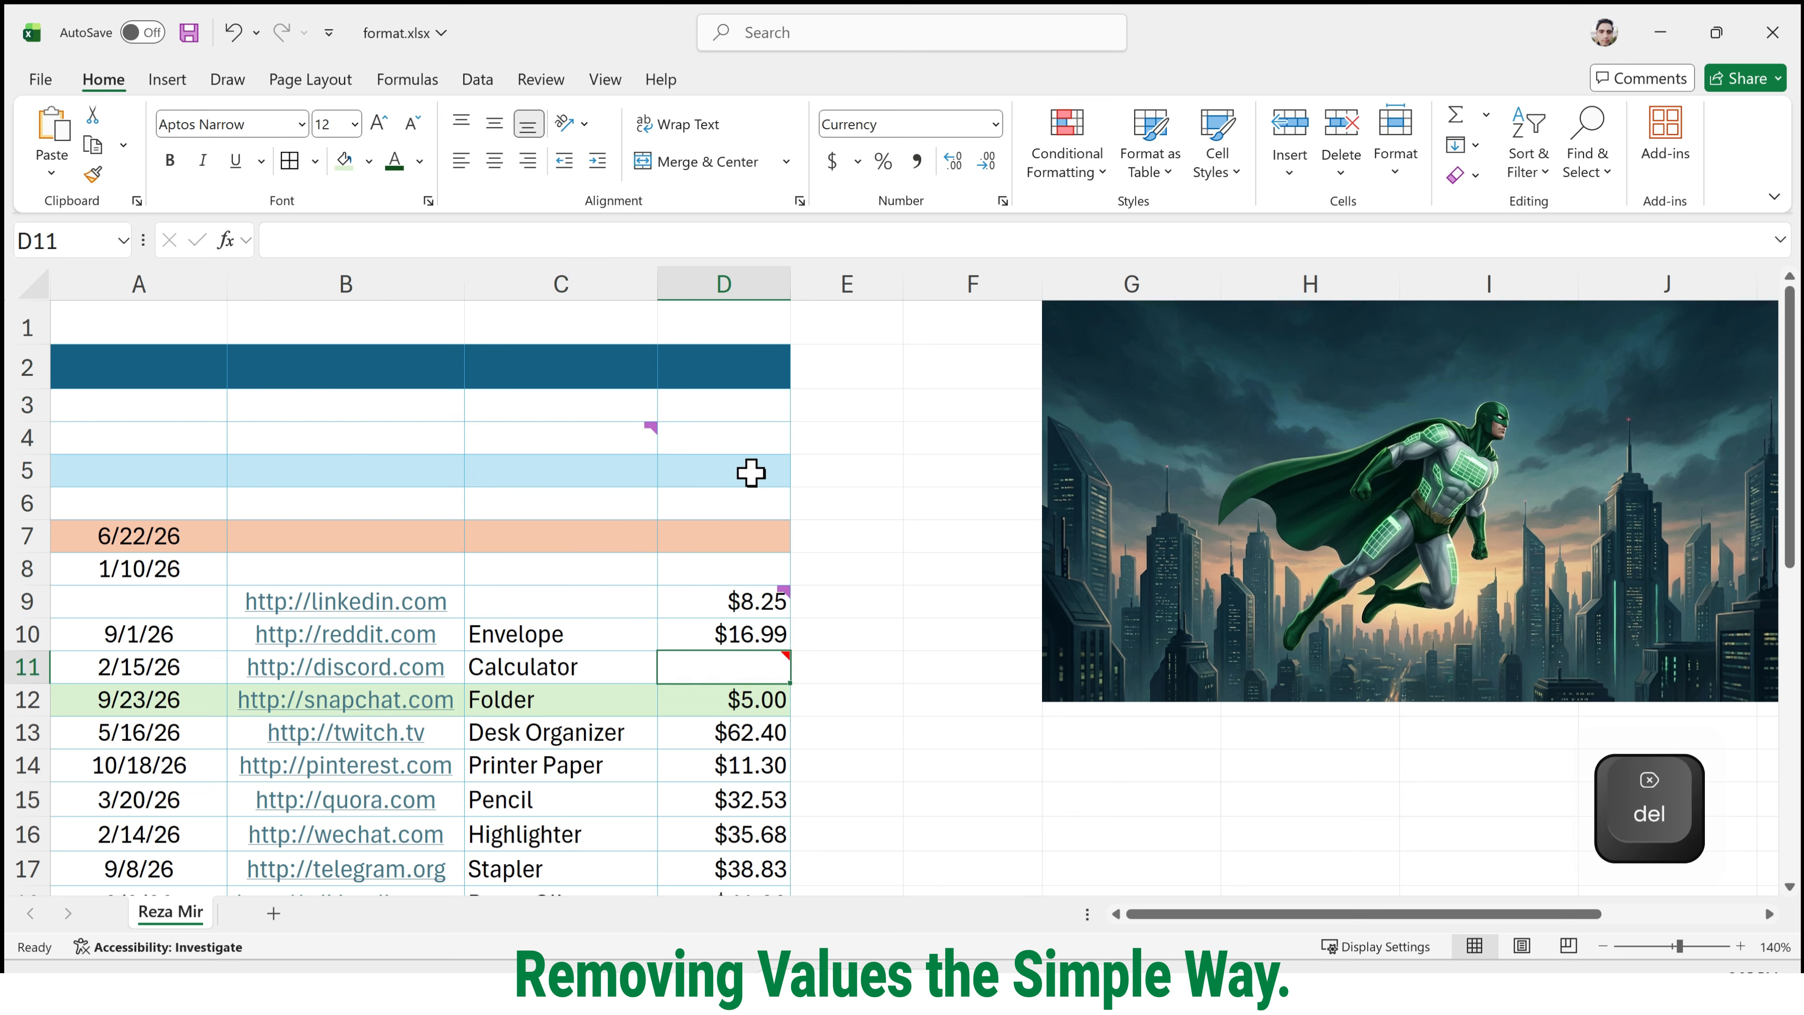
{"action": "left_click", "coordinate": [888, 397]}
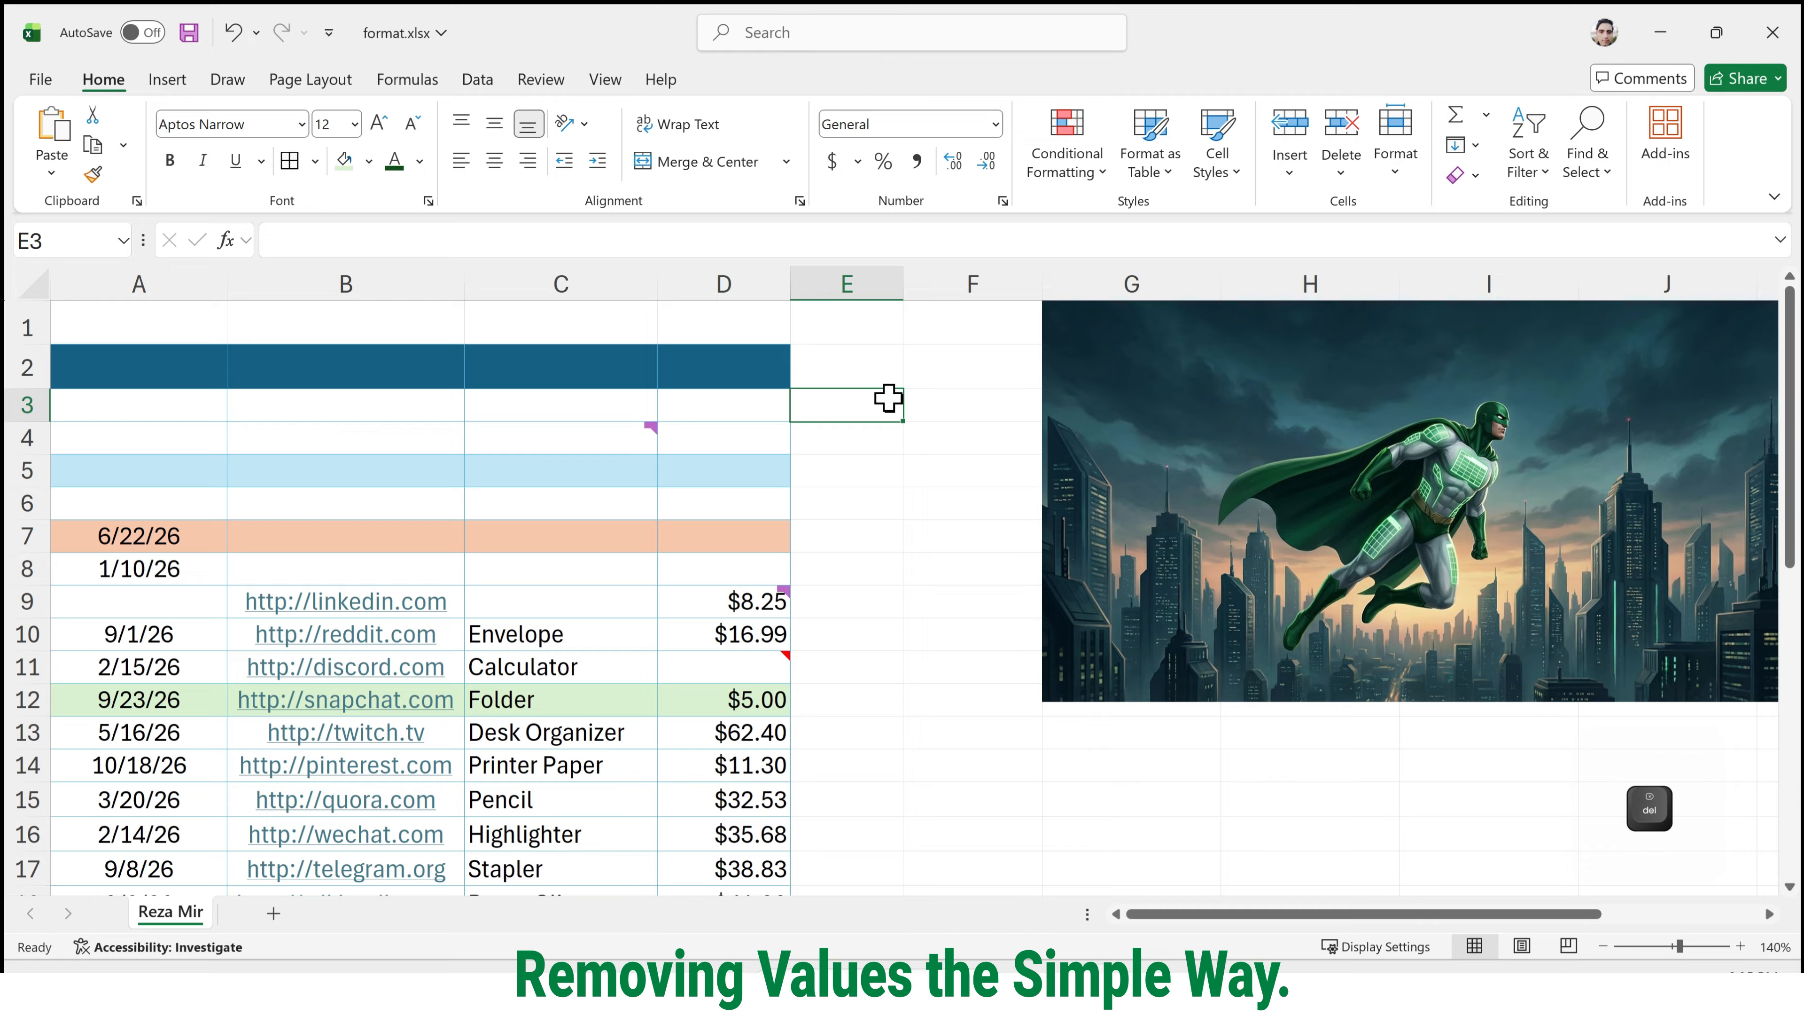
Undo all the content removals in the table's header, date, website, item and price cells.
{"action": "key", "text": "ctrl+z"}
{"action": "key", "text": "ctrl+z"}
{"action": "key", "text": "ctrl+z"}
{"action": "key", "text": "ctrl+z"}
{"action": "key", "text": "ctrl+z"}
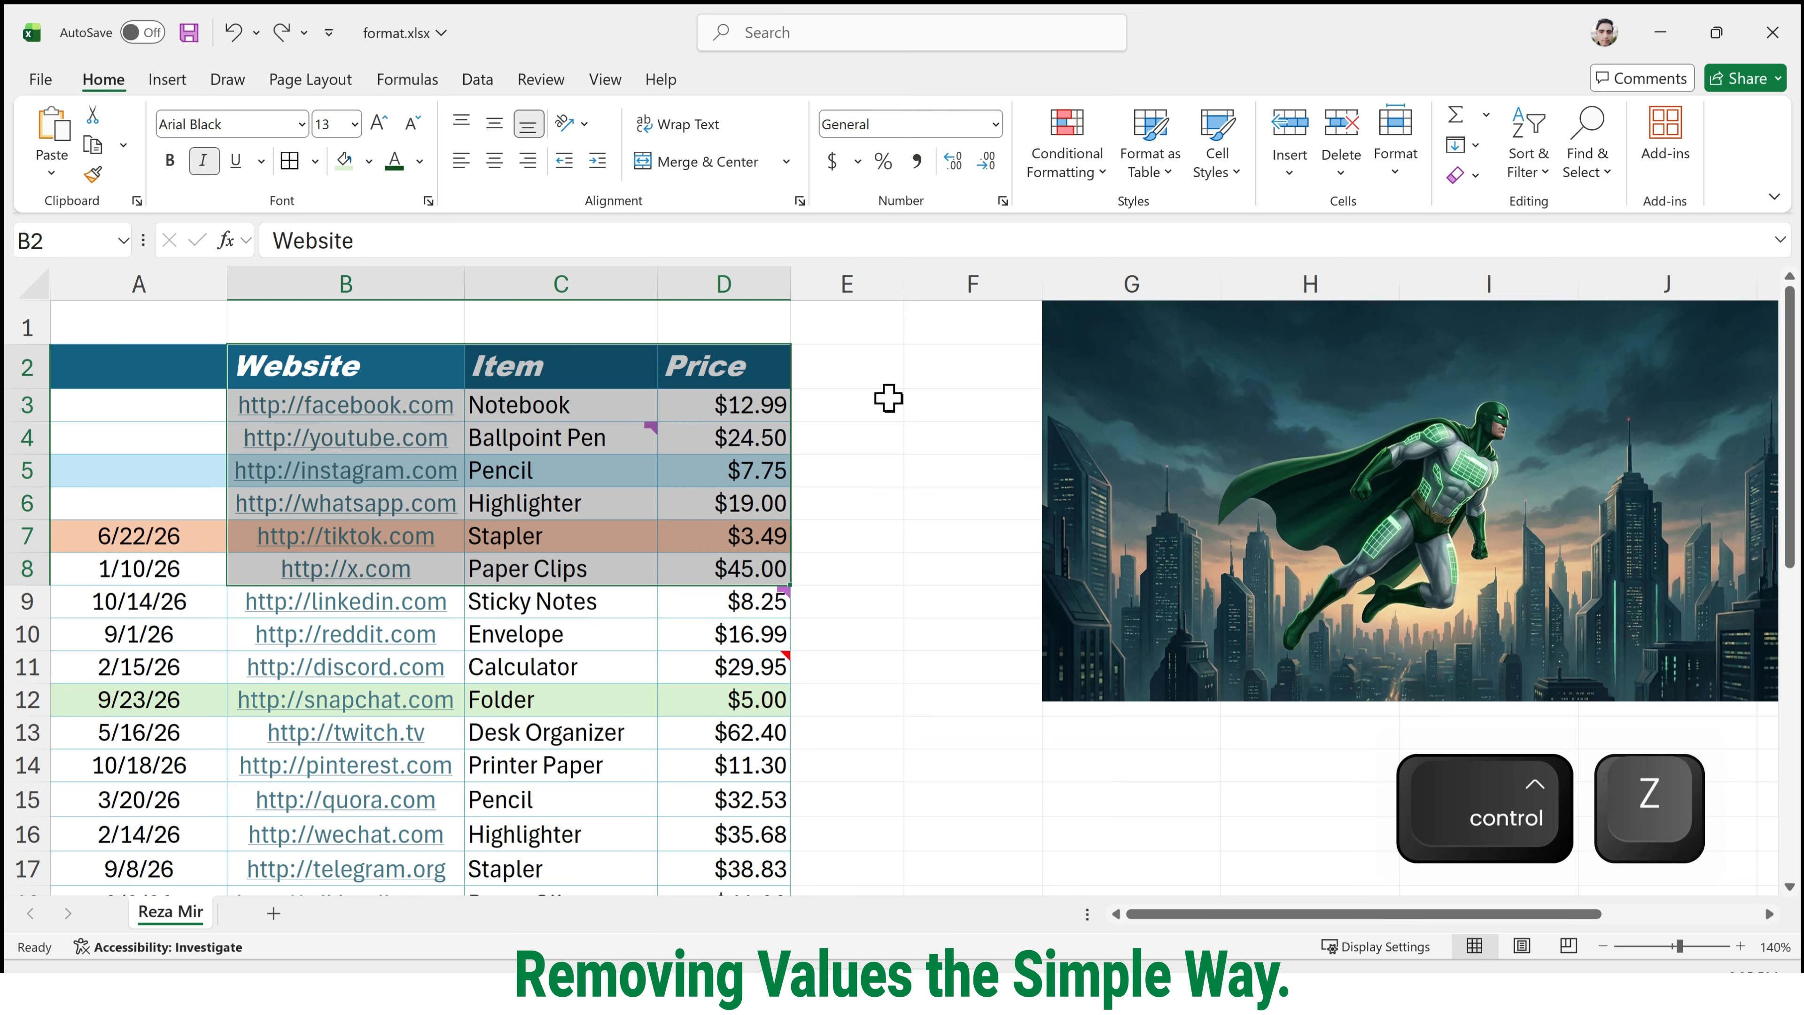
Erase the Stapler entry in cell C7, and undo that removal.
{"action": "left_click", "coordinate": [522, 551]}
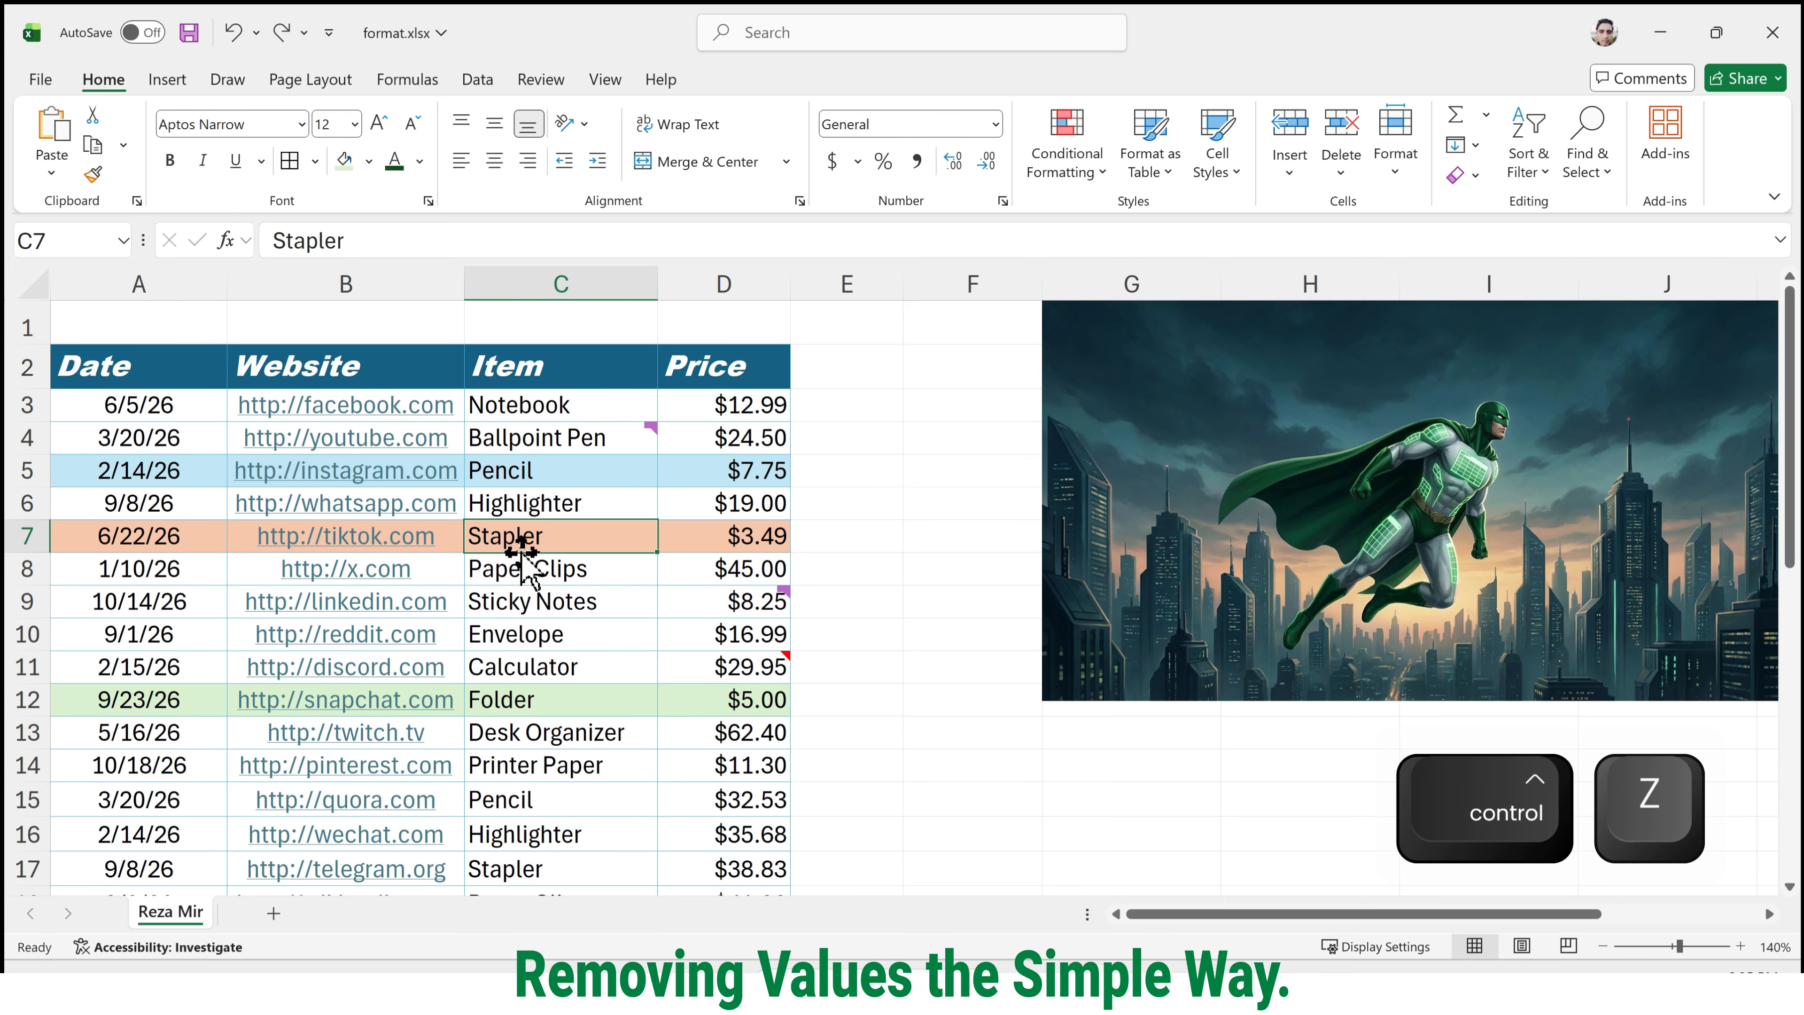
{"action": "key", "text": "BackSpace"}
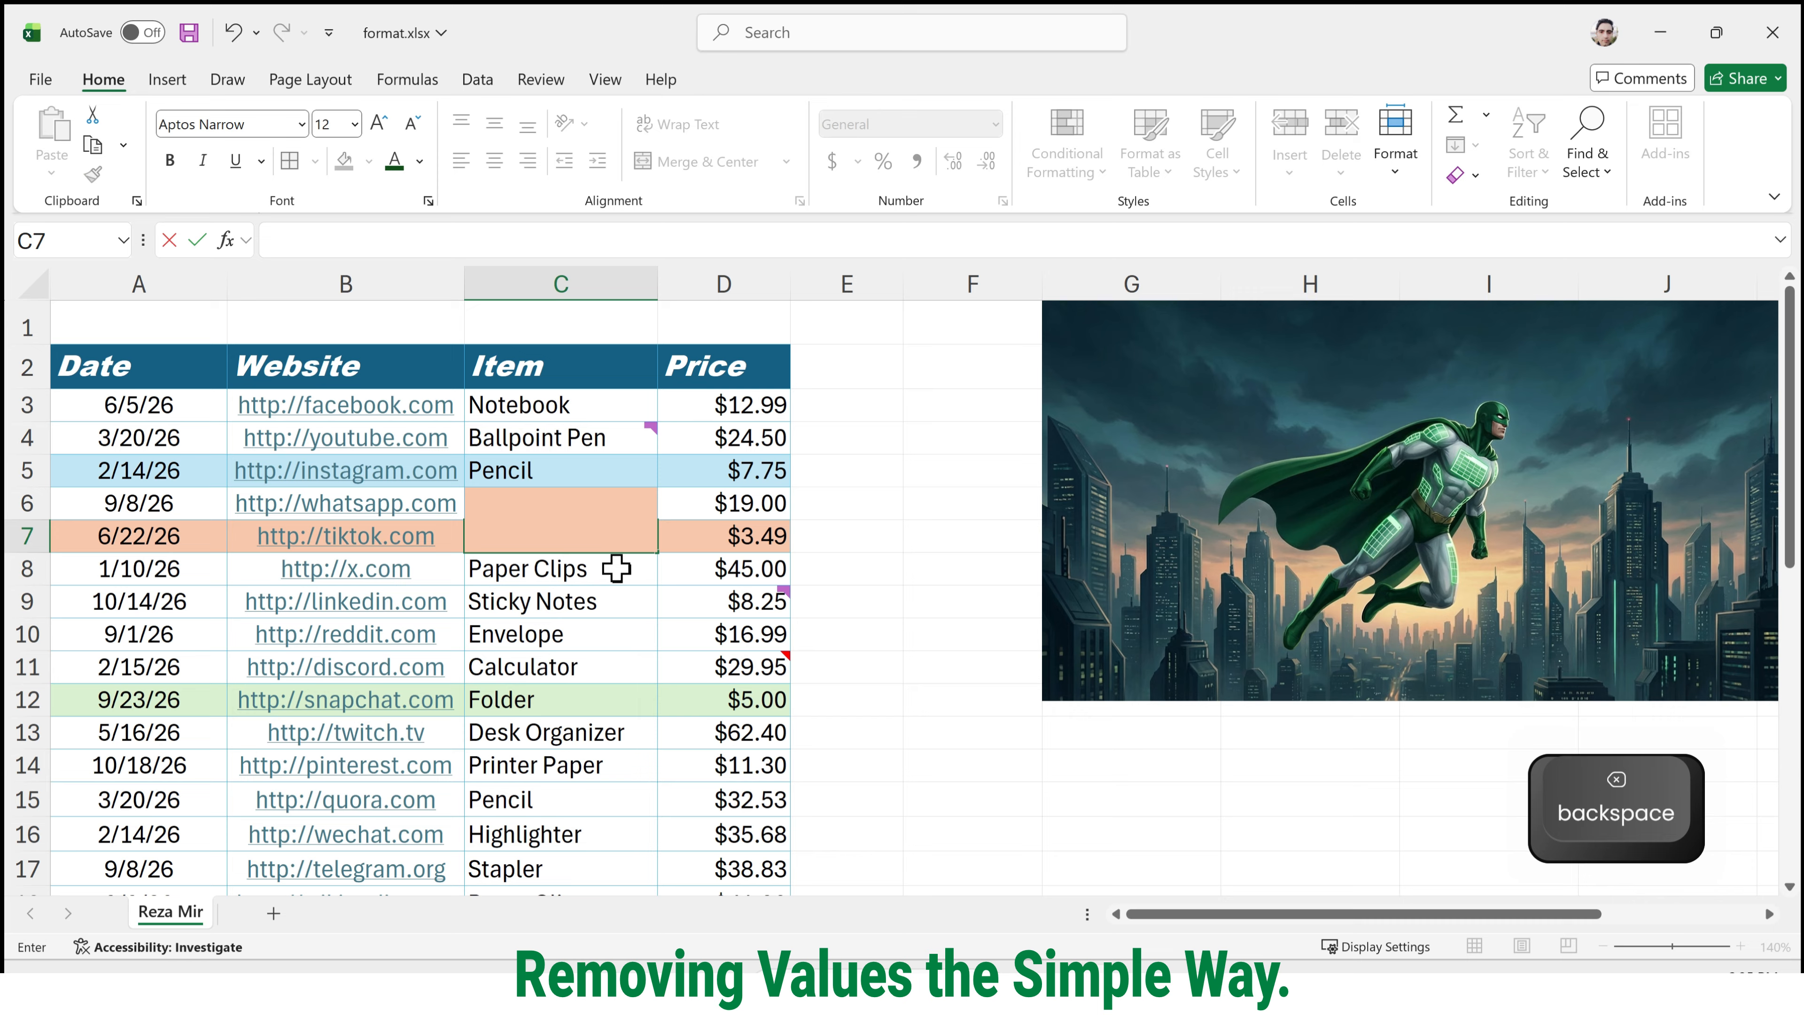
{"action": "left_click", "coordinate": [616, 568]}
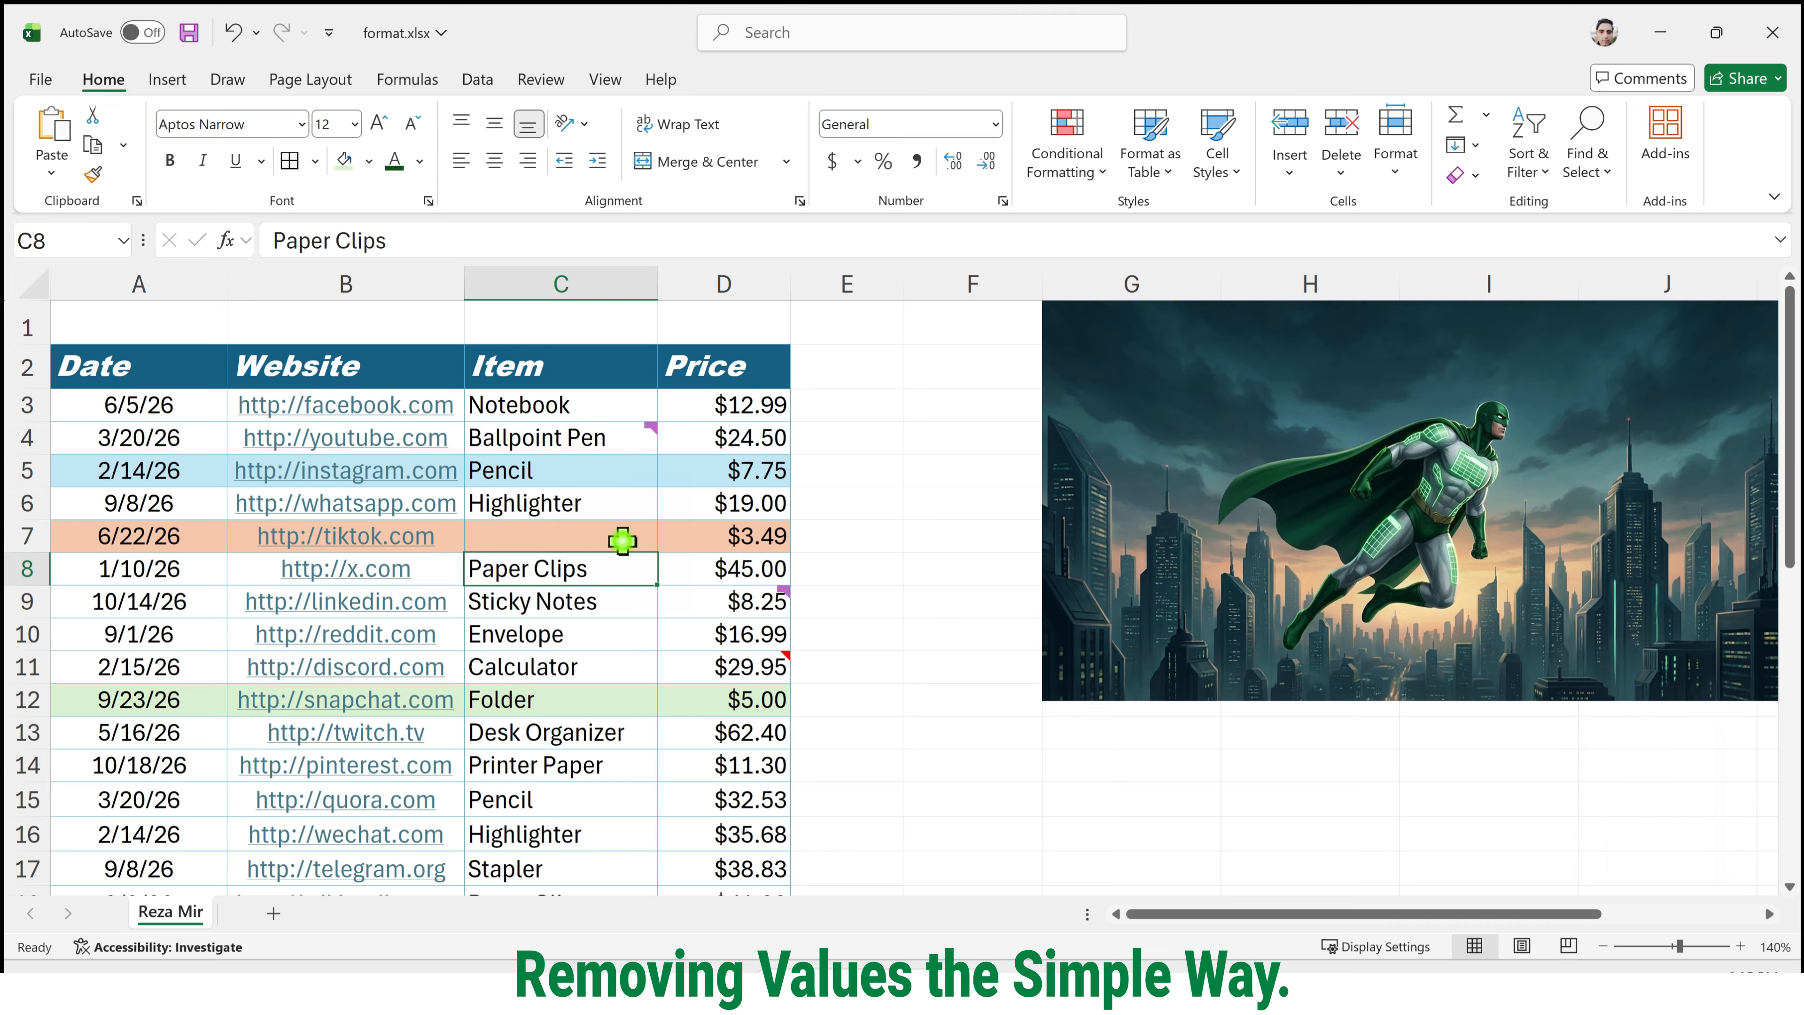
{"action": "left_click", "coordinate": [622, 540]}
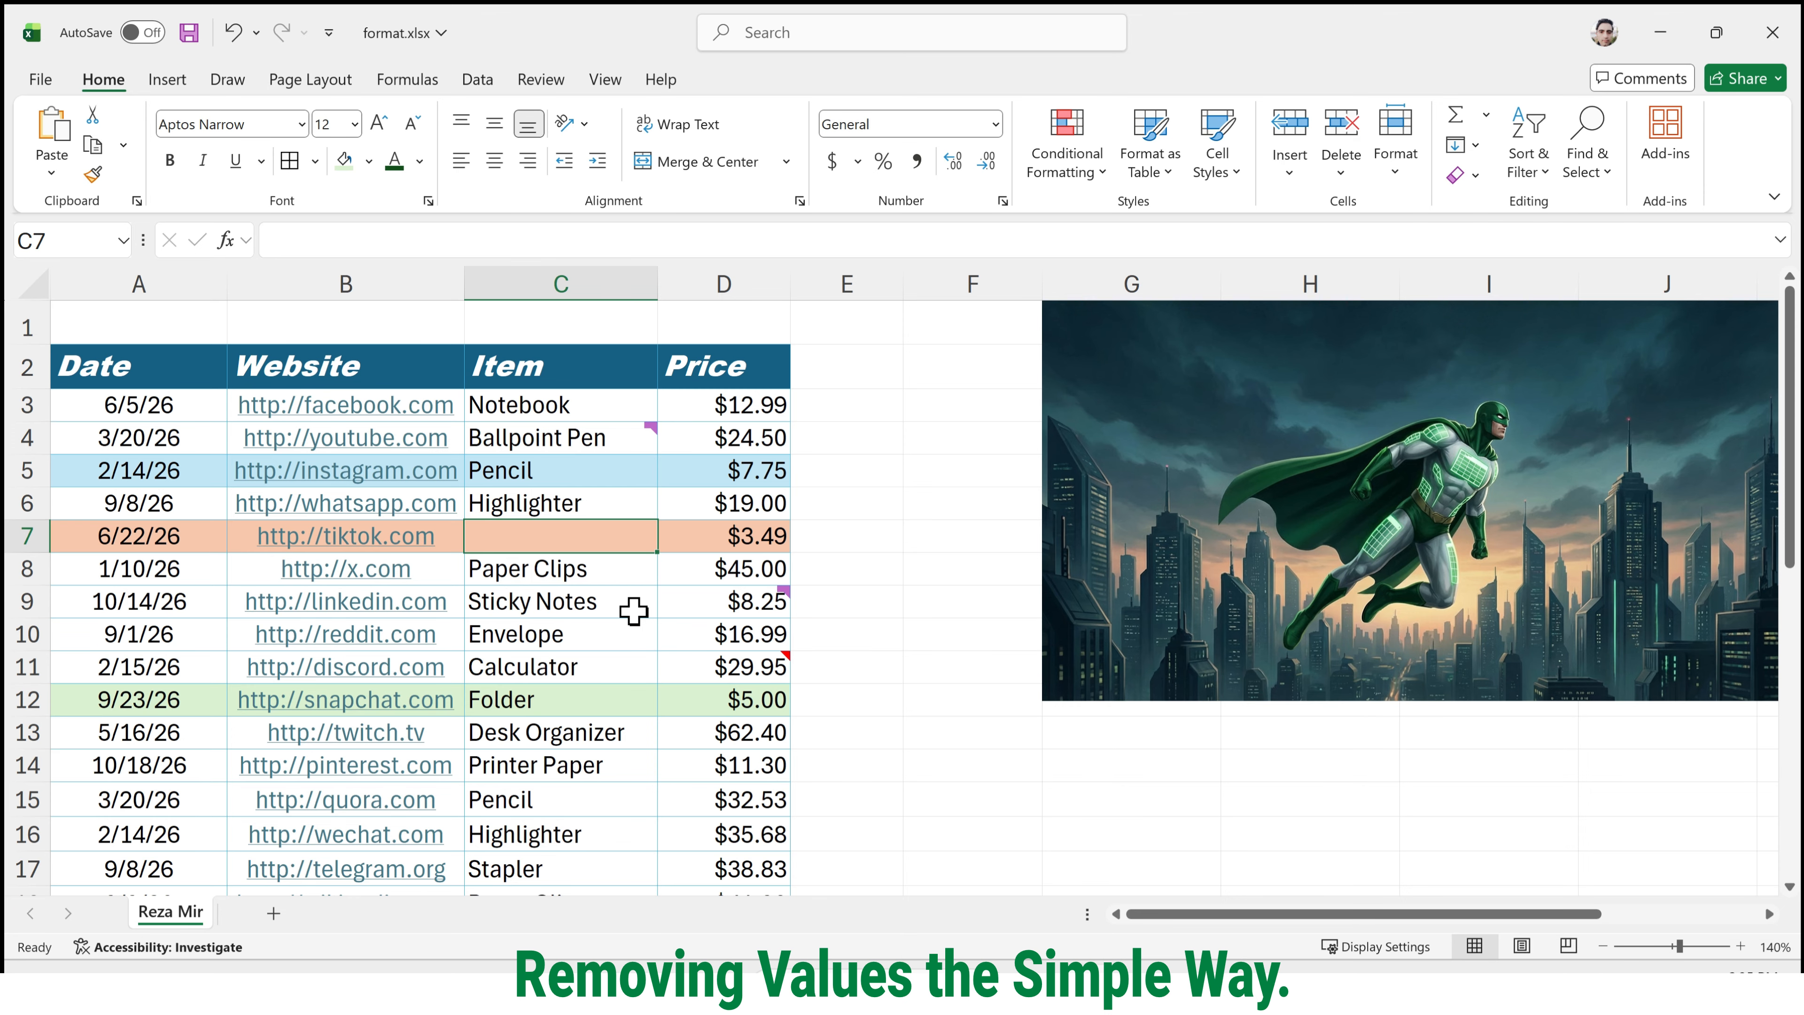
{"action": "key", "text": "ctrl+z"}
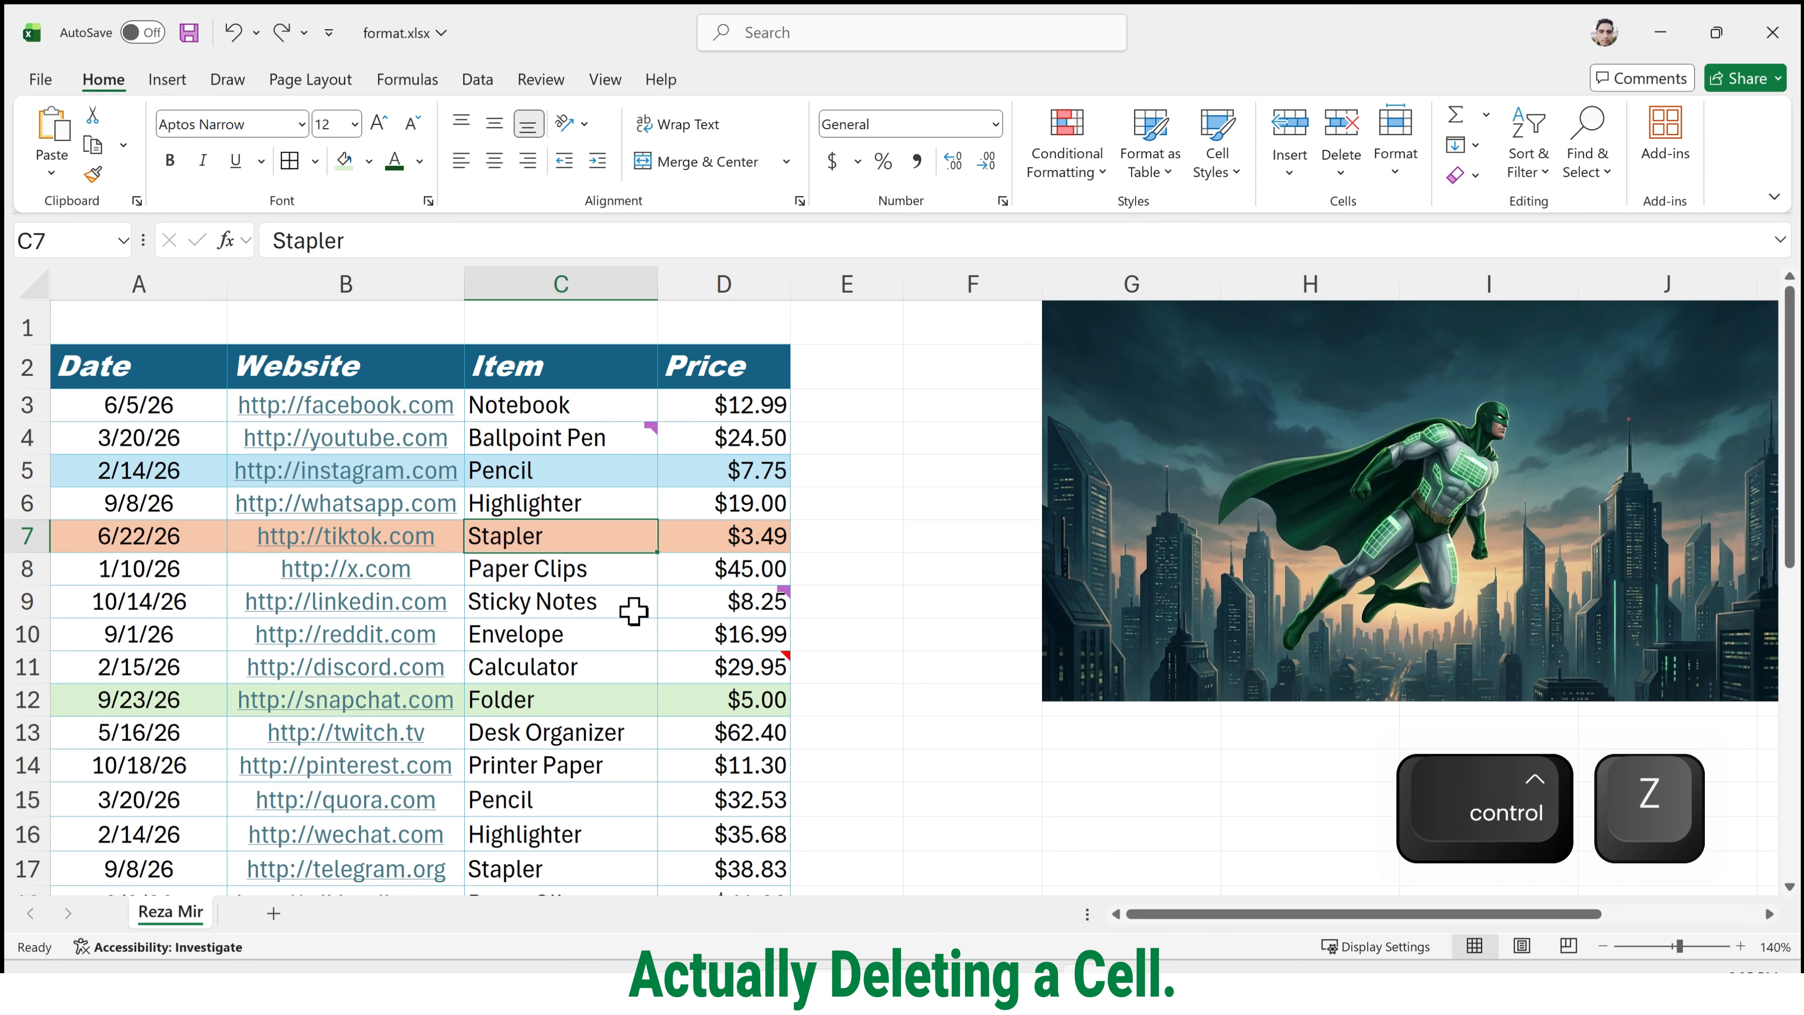
Delete the Stapler cell C7 itself with the Shift cells up option.
{"action": "scroll", "coordinate": [633, 611], "scroll_direction": "down", "scroll_amount": 2}
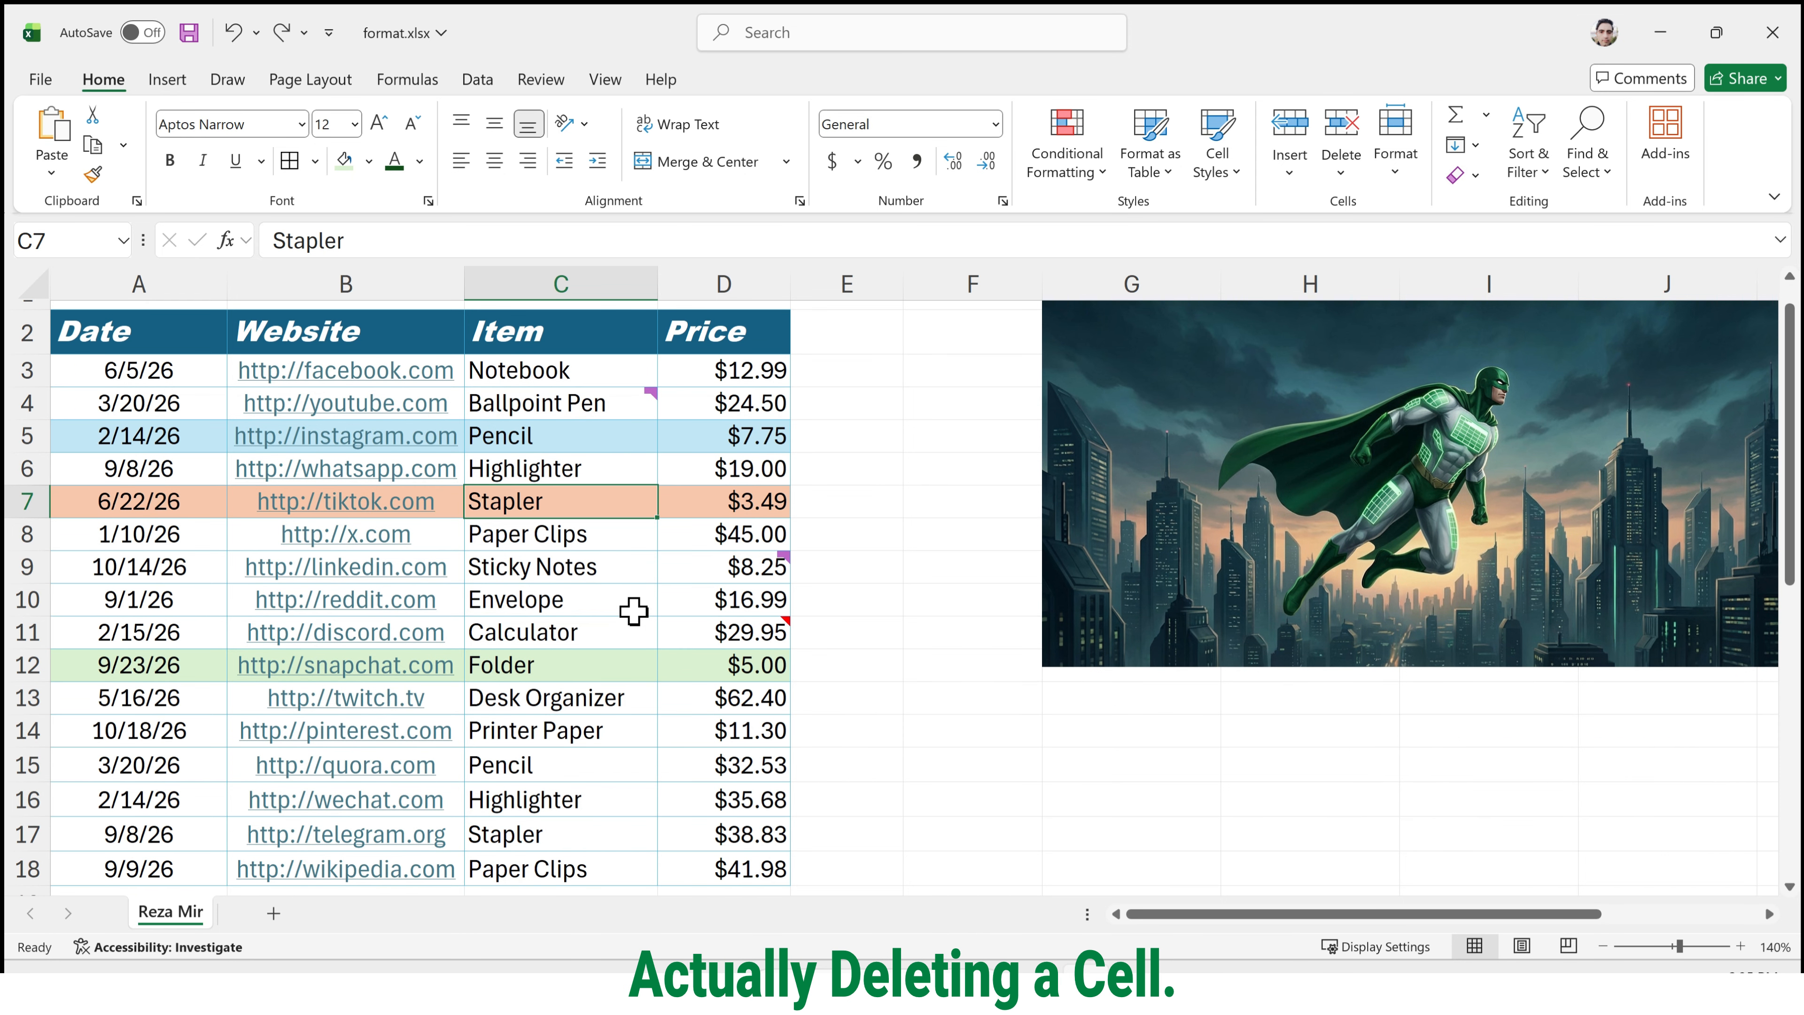
{"action": "scroll", "coordinate": [633, 611], "scroll_direction": "up", "scroll_amount": 1}
{"action": "scroll", "coordinate": [633, 610], "scroll_direction": "up", "scroll_amount": 1}
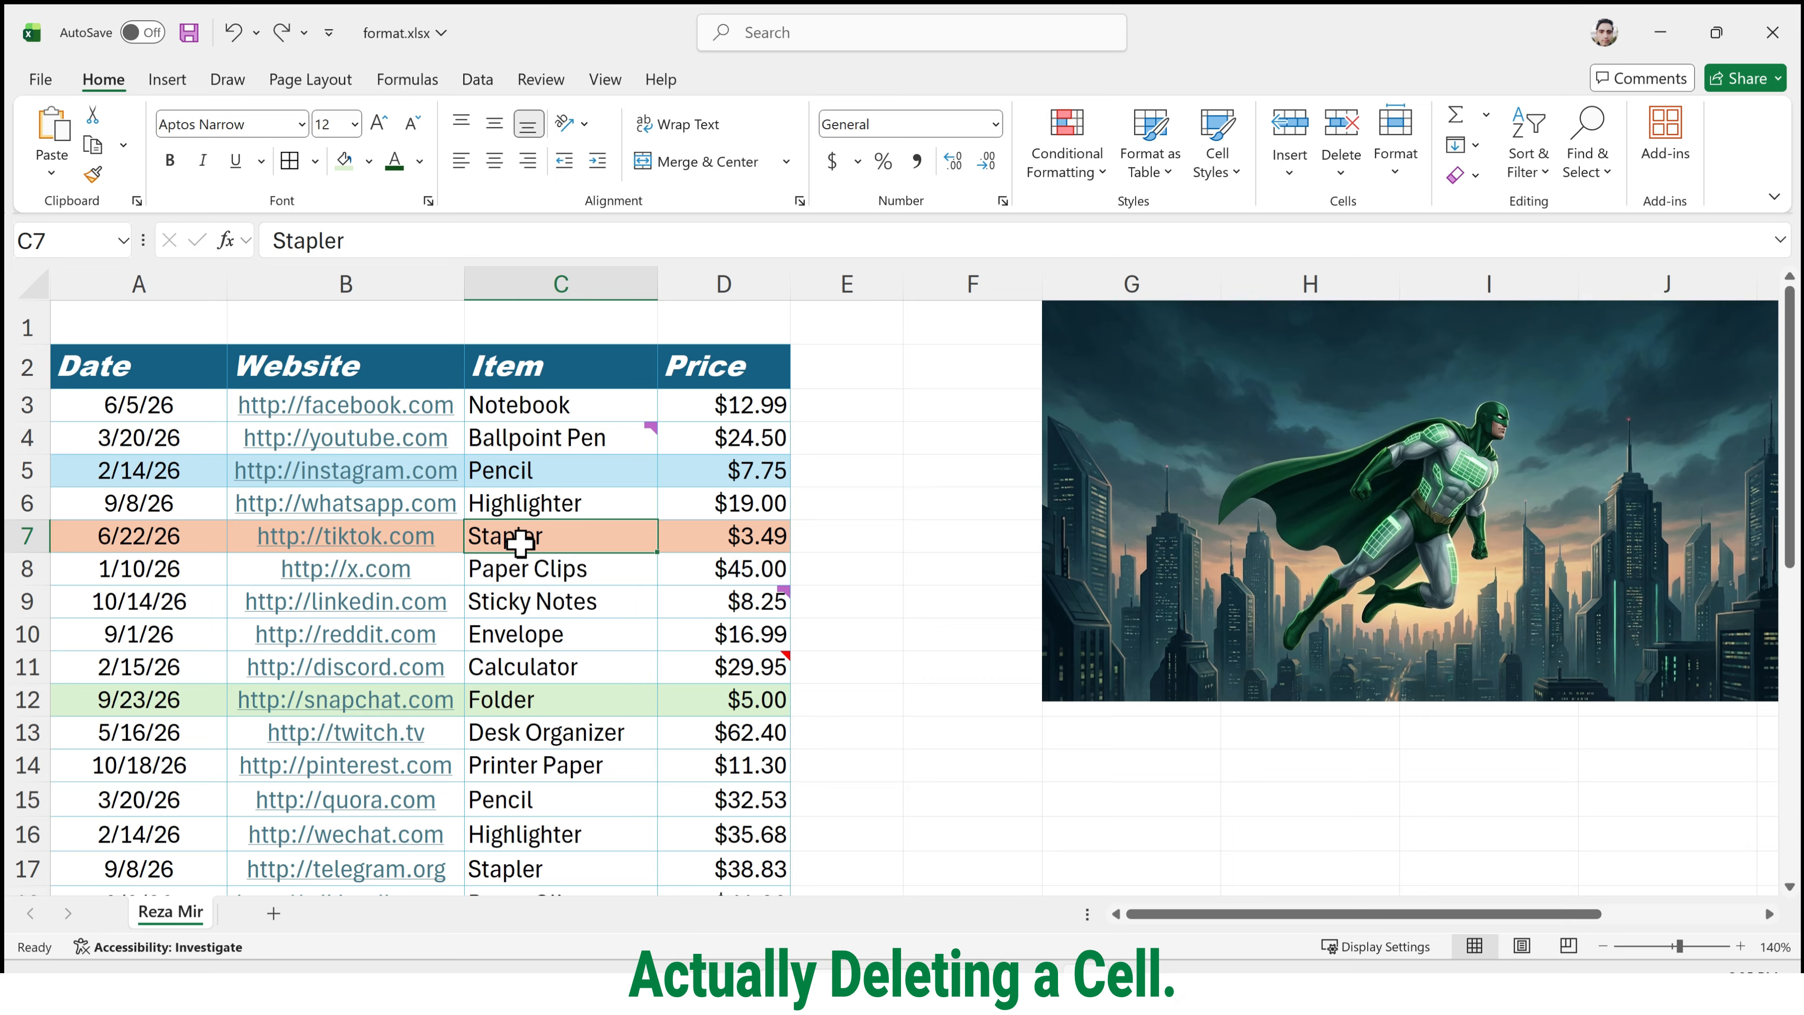
{"action": "right_click", "coordinate": [523, 544]}
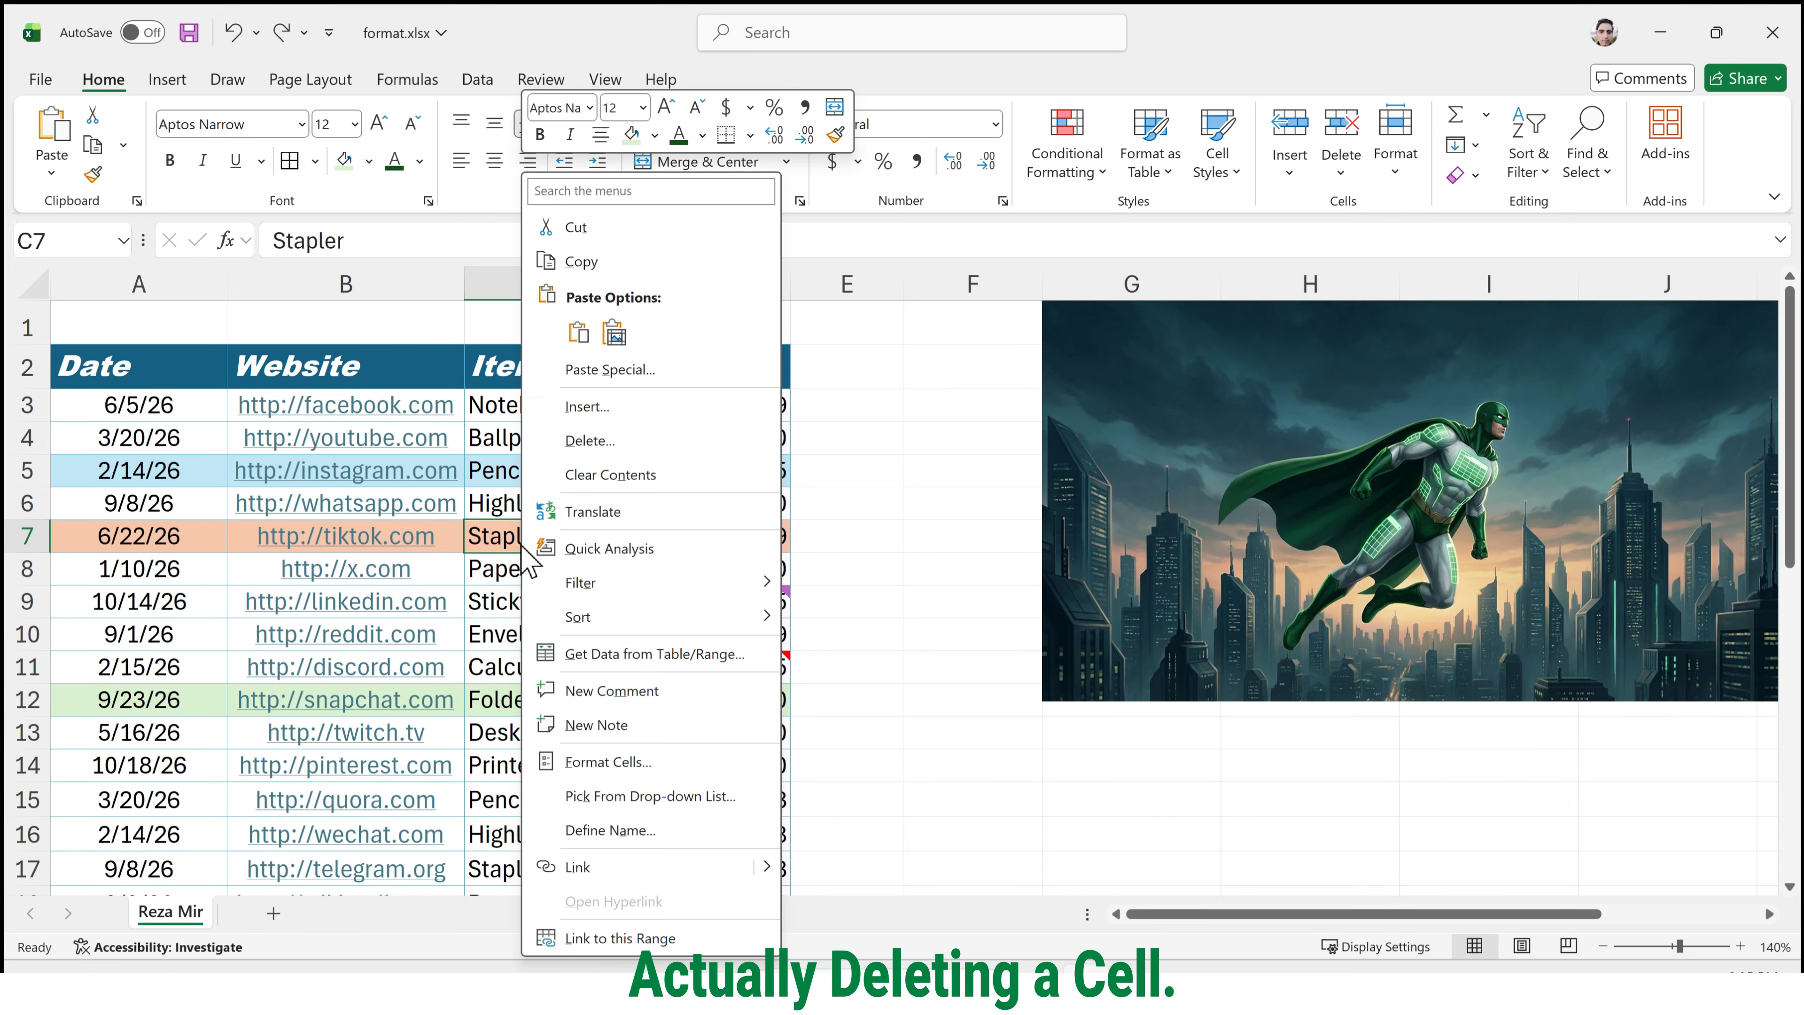
{"action": "left_click", "coordinate": [604, 443]}
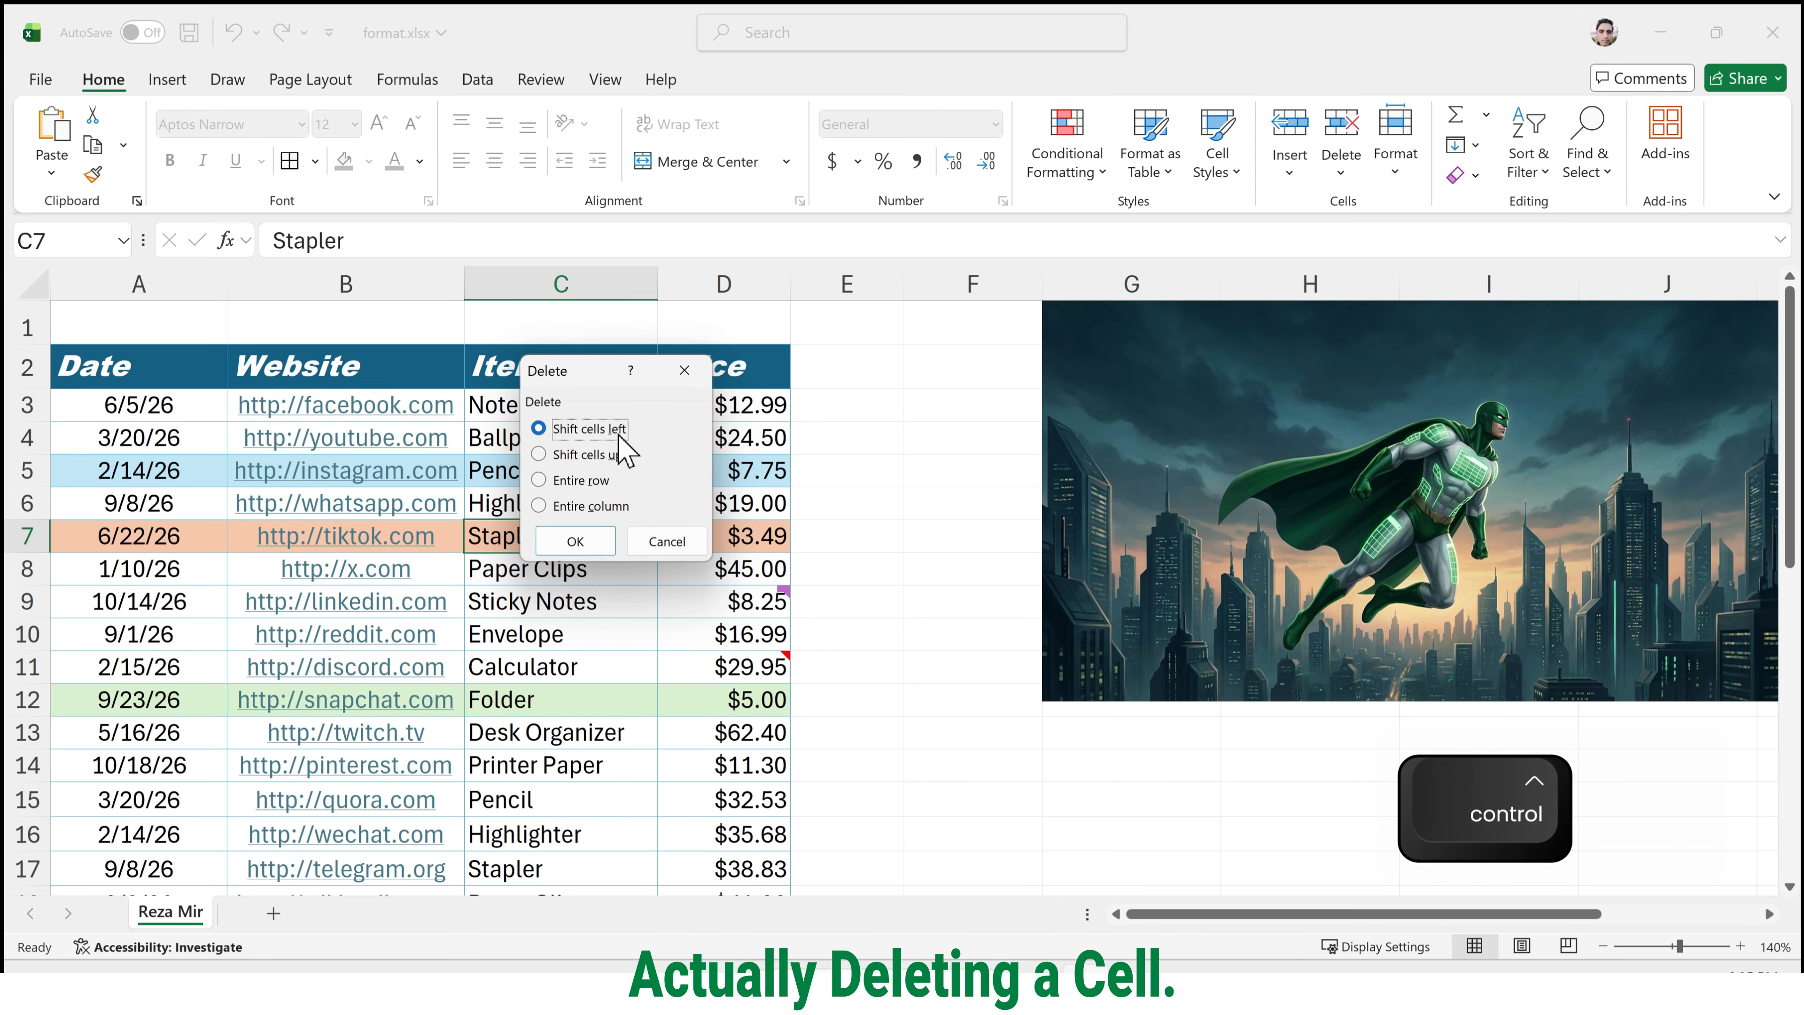
{"action": "key", "text": "ctrl+4"}
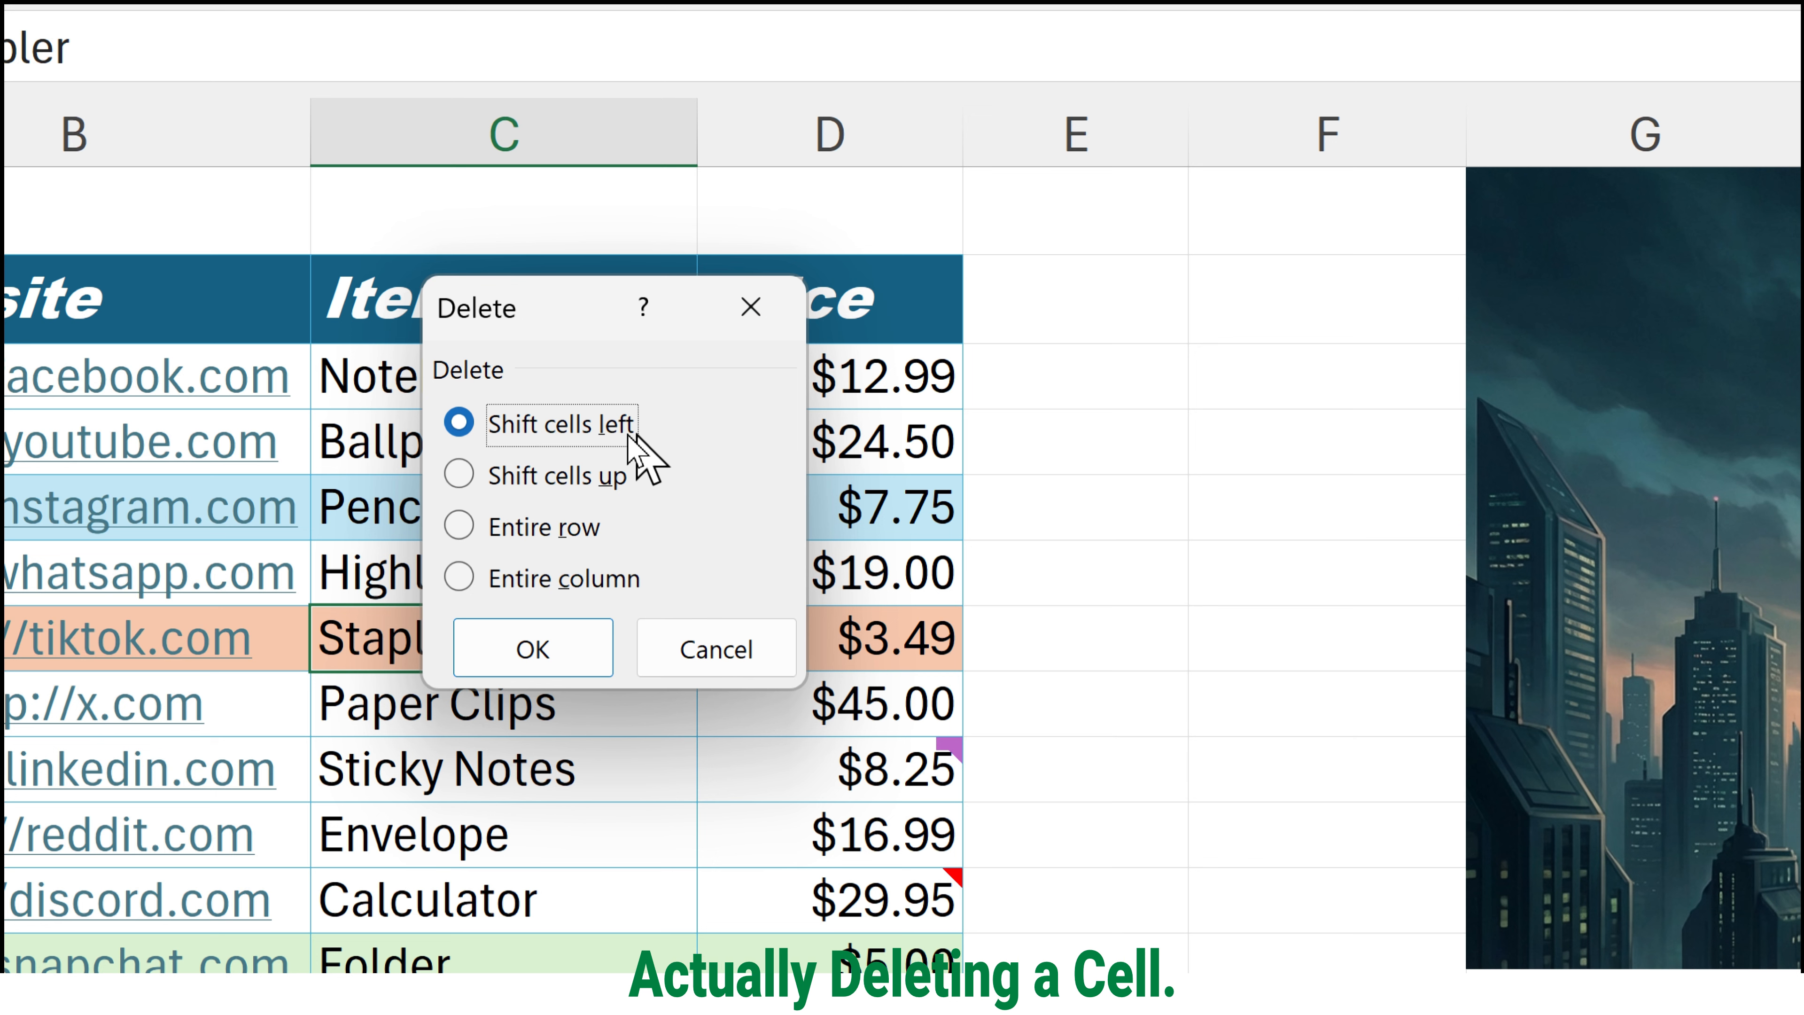
{"action": "left_click", "coordinate": [629, 436]}
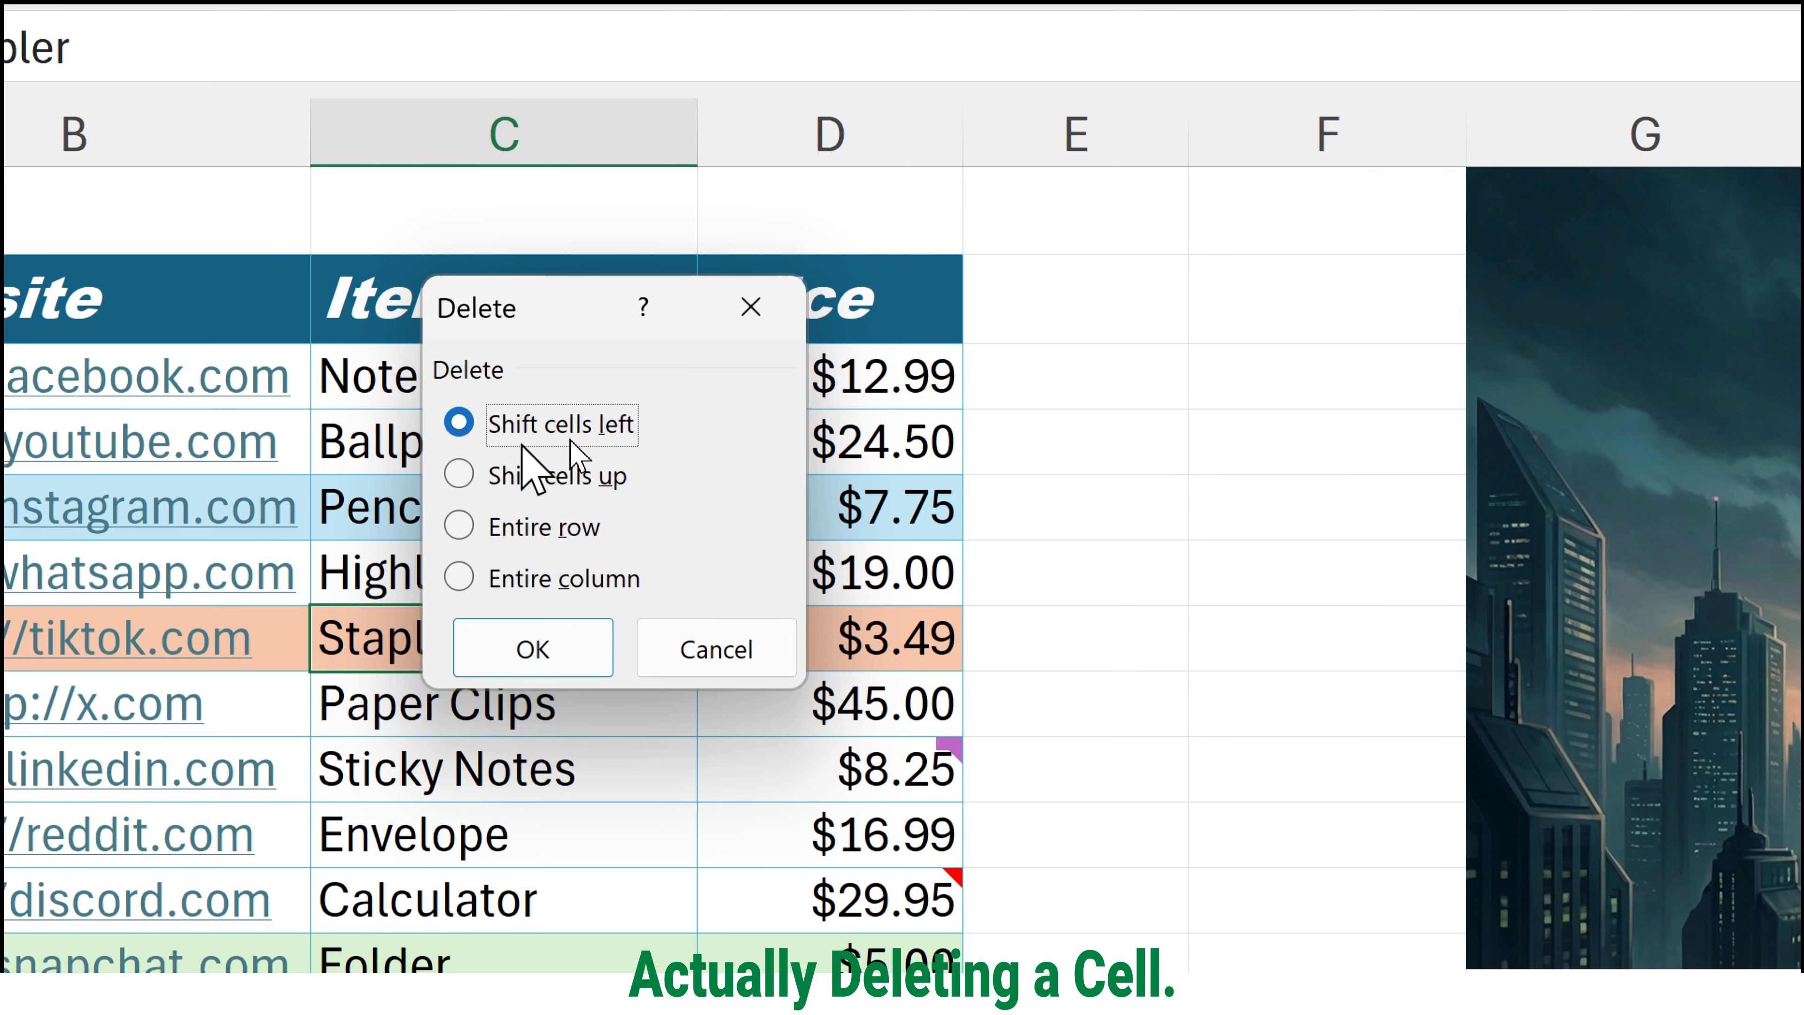
{"action": "left_click", "coordinate": [579, 475]}
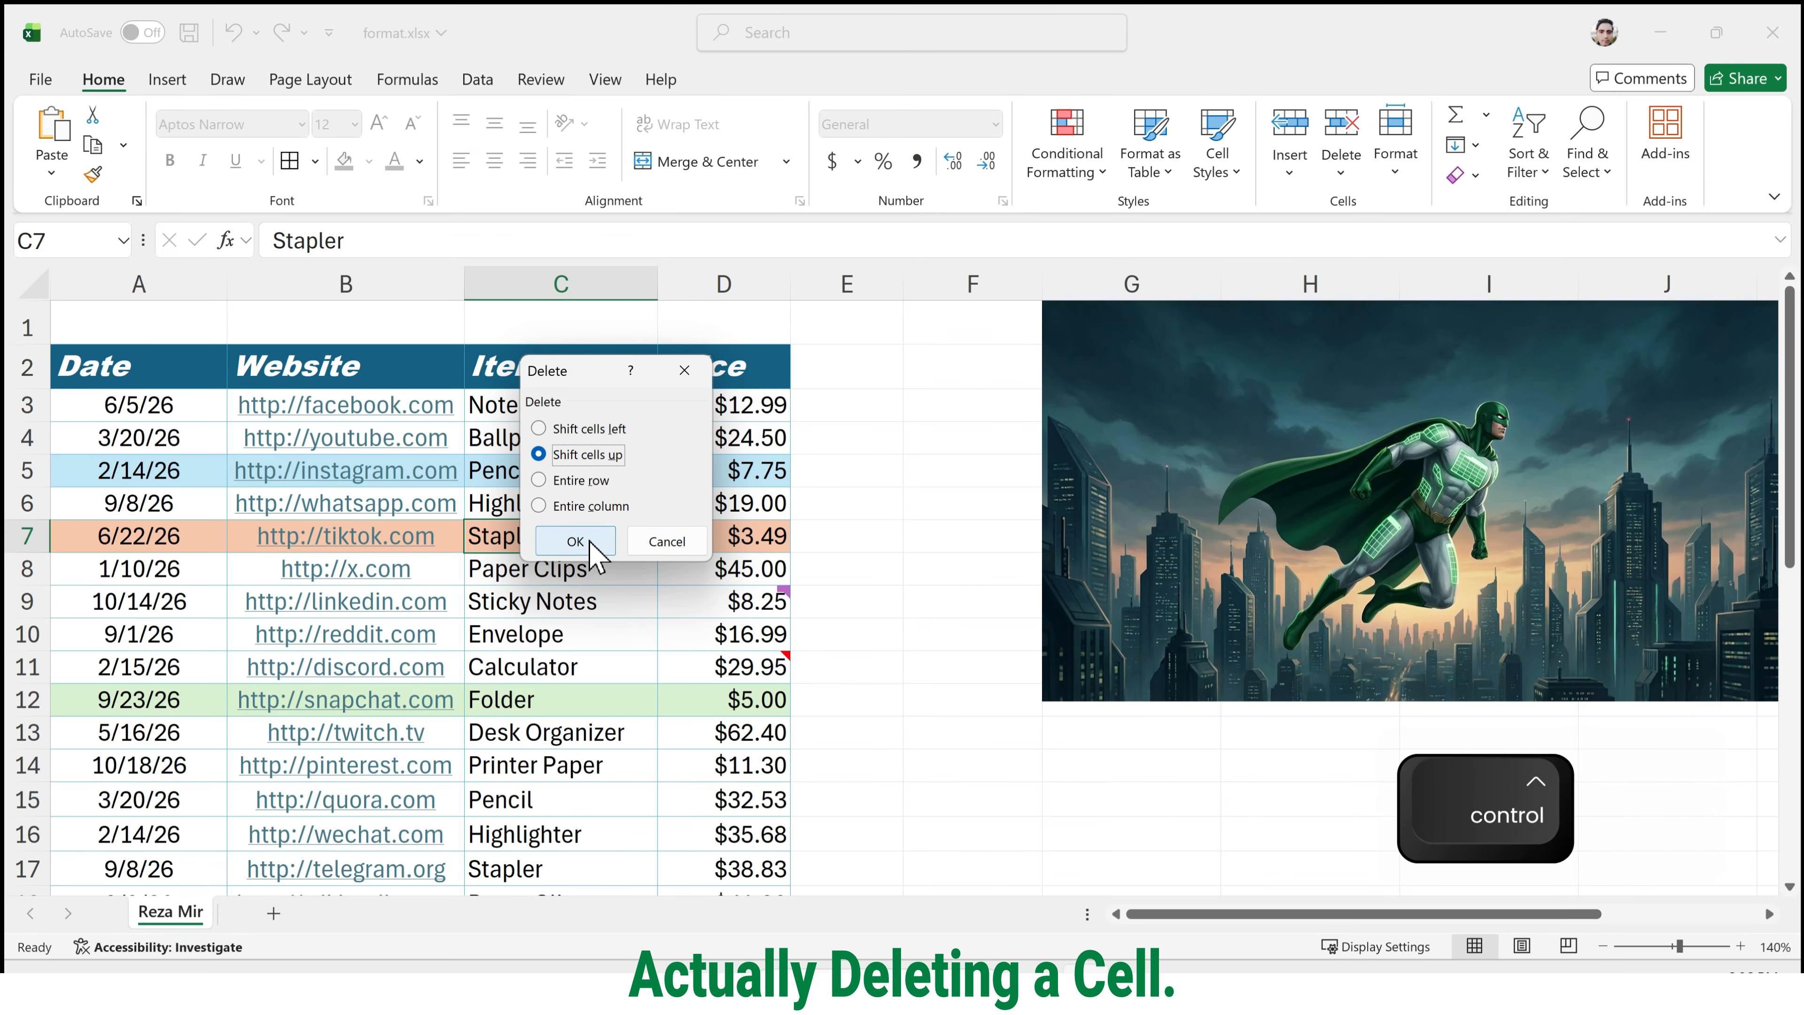
{"action": "left_click", "coordinate": [561, 648]}
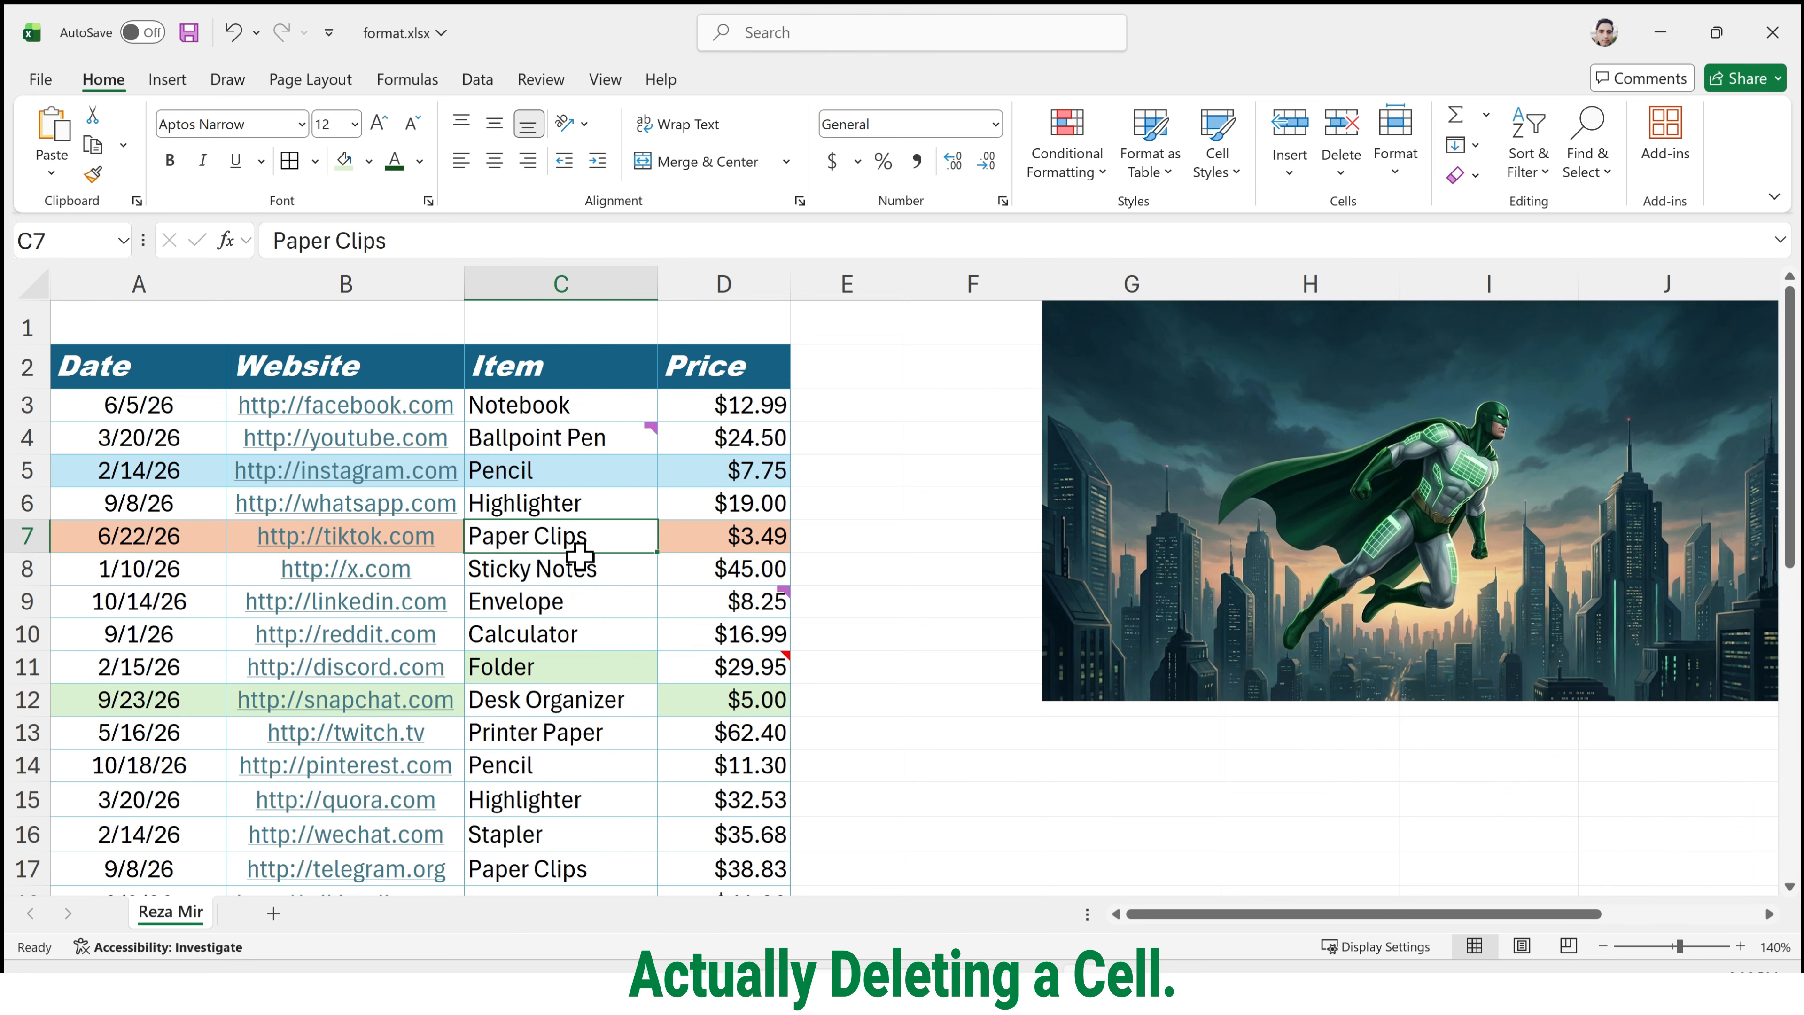
Delete the date cell A12 in the Snapchat row with the Shift cells up option.
{"action": "scroll", "coordinate": [611, 775], "scroll_direction": "down", "scroll_amount": 1}
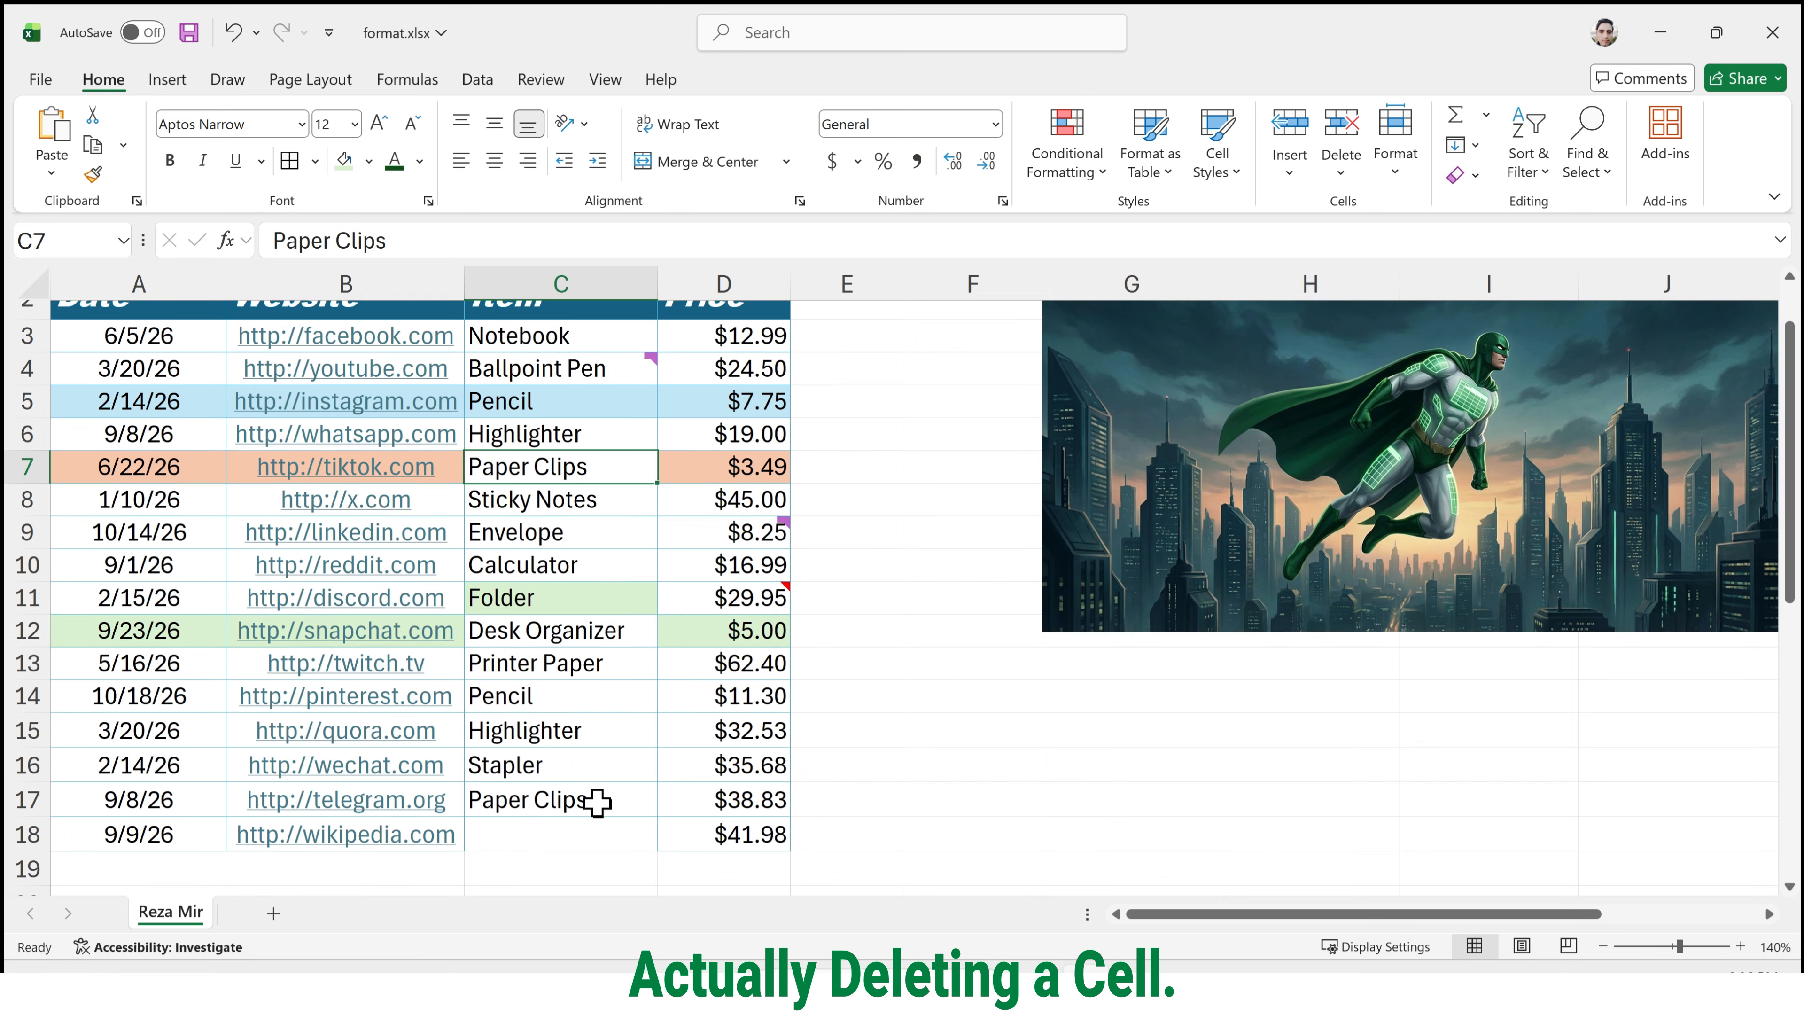
{"action": "left_click", "coordinate": [605, 845]}
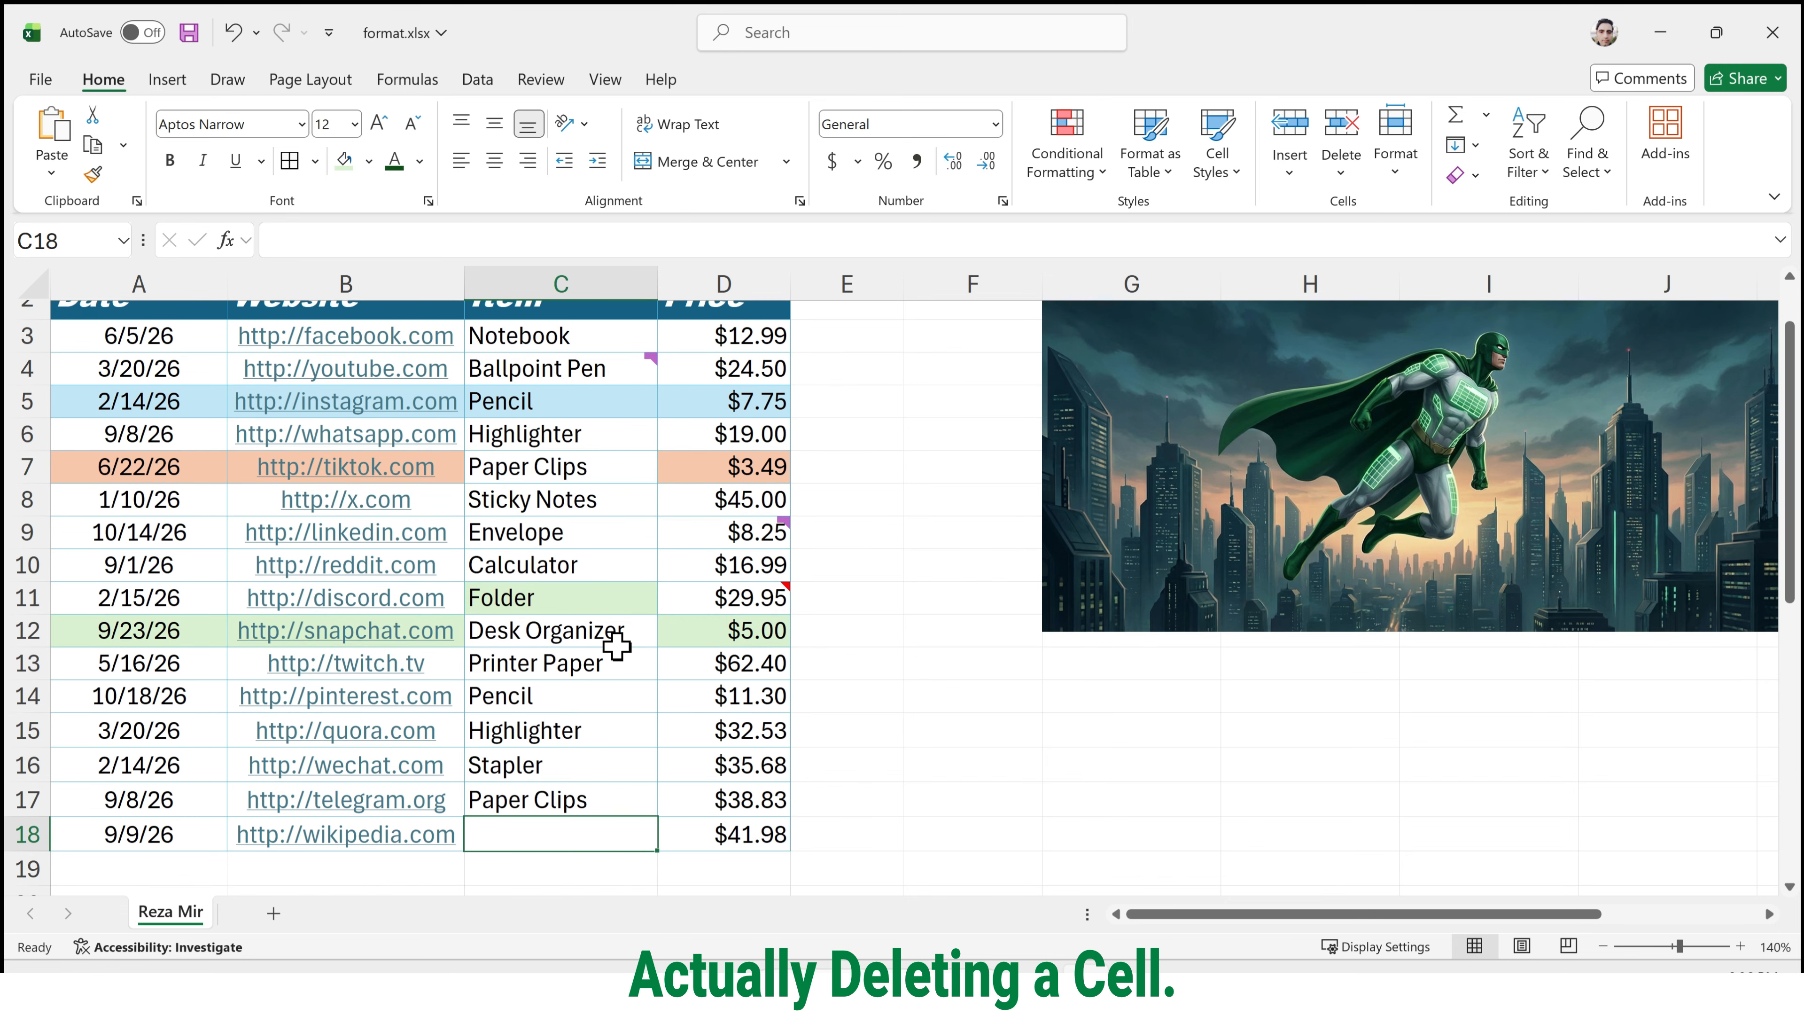
{"action": "scroll", "coordinate": [617, 645], "scroll_direction": "up", "scroll_amount": 1}
{"action": "left_click", "coordinate": [610, 513]}
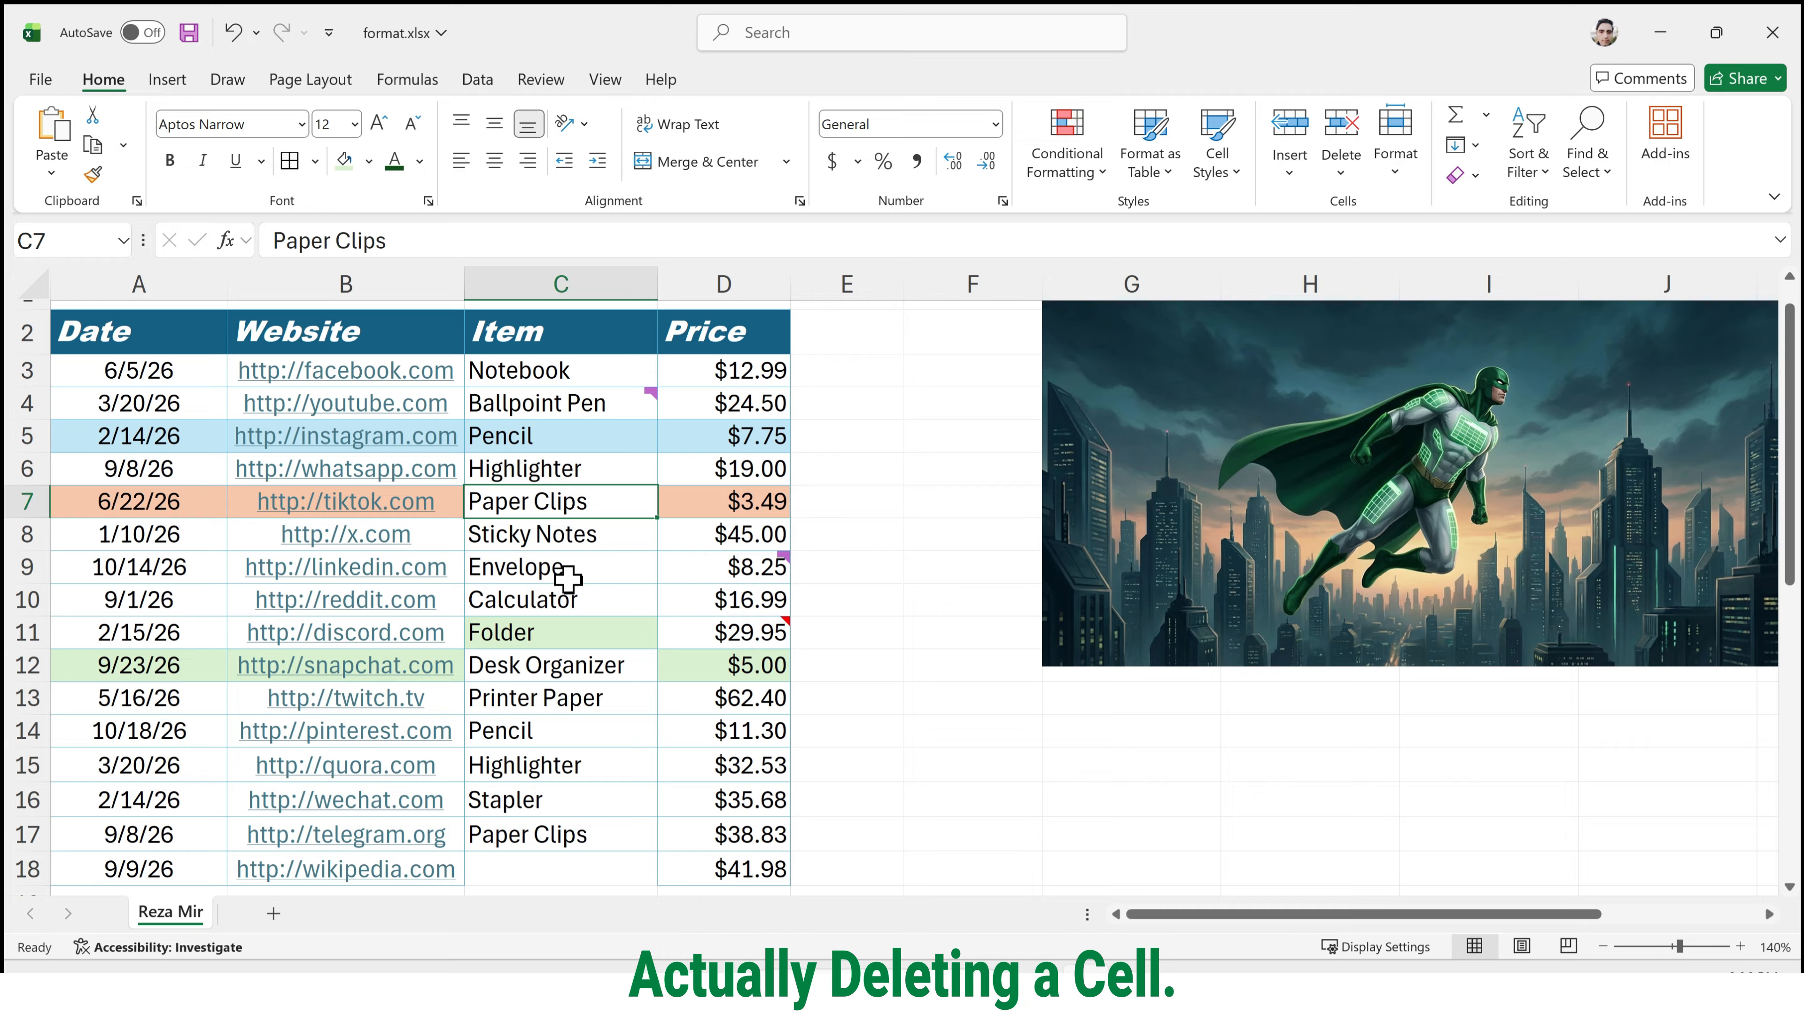
{"action": "left_click", "coordinate": [215, 504]}
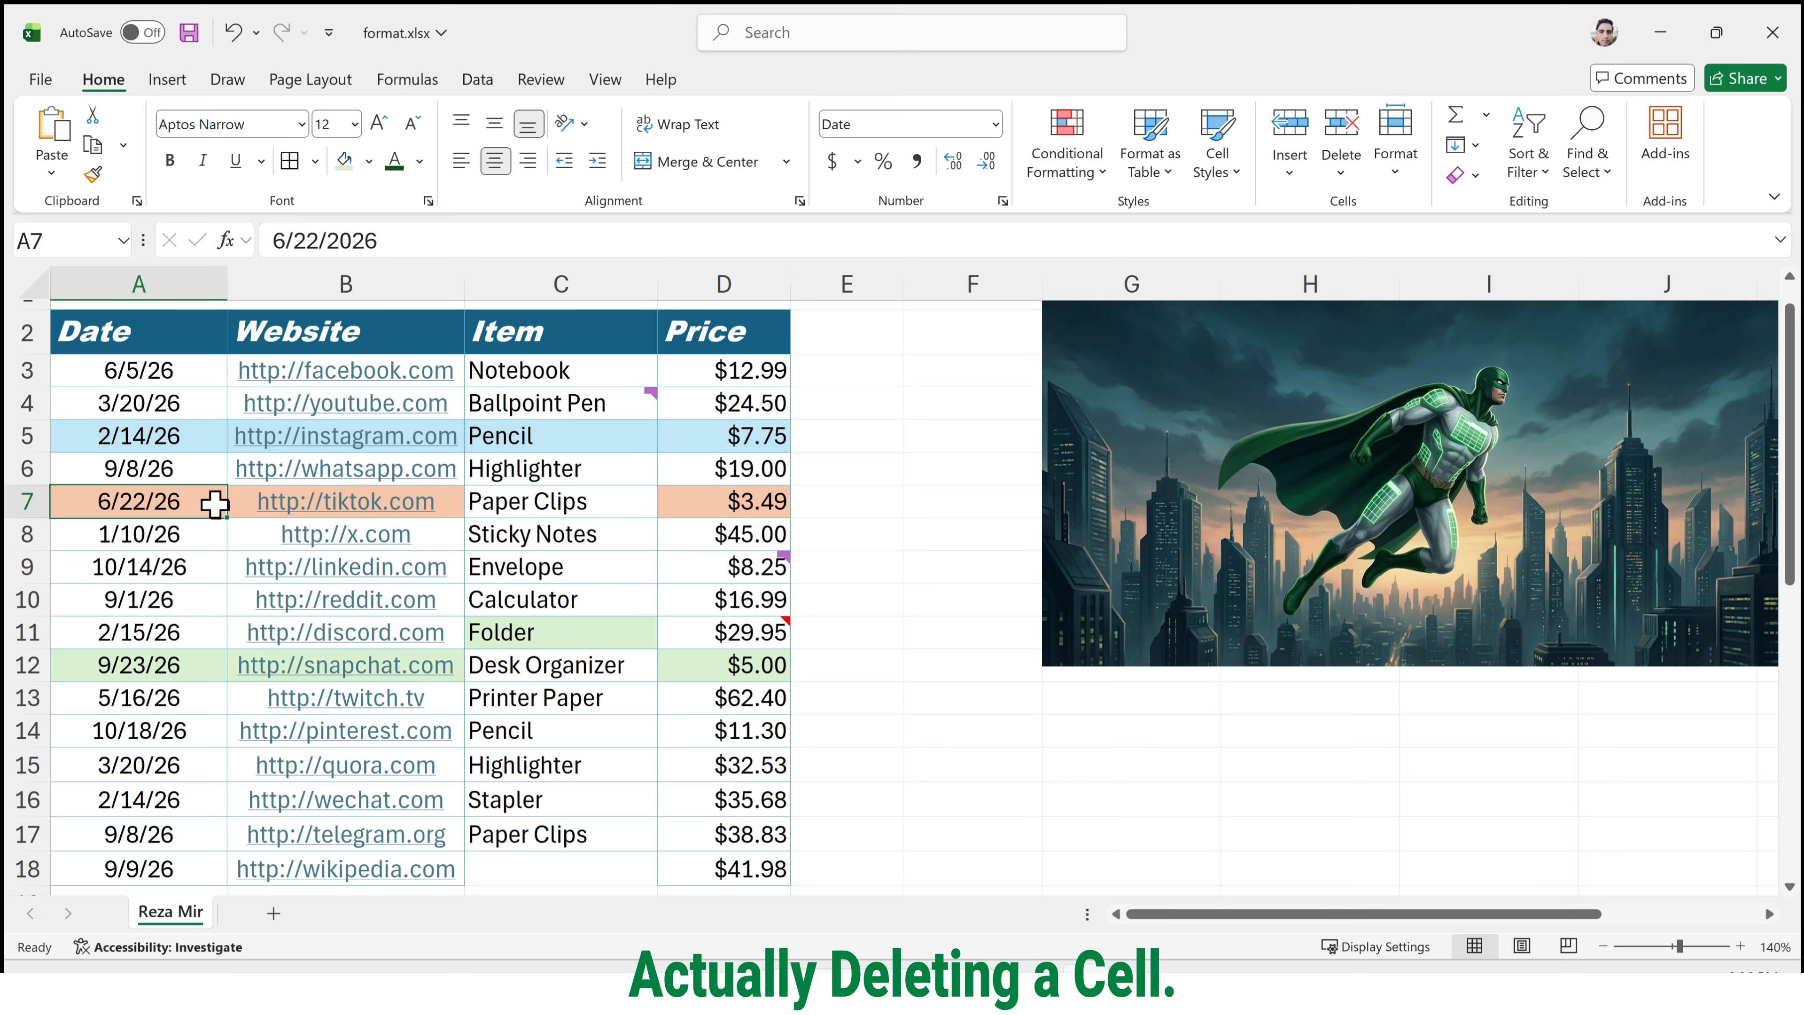
{"action": "left_click", "coordinate": [197, 665]}
{"action": "right_click", "coordinate": [198, 667]}
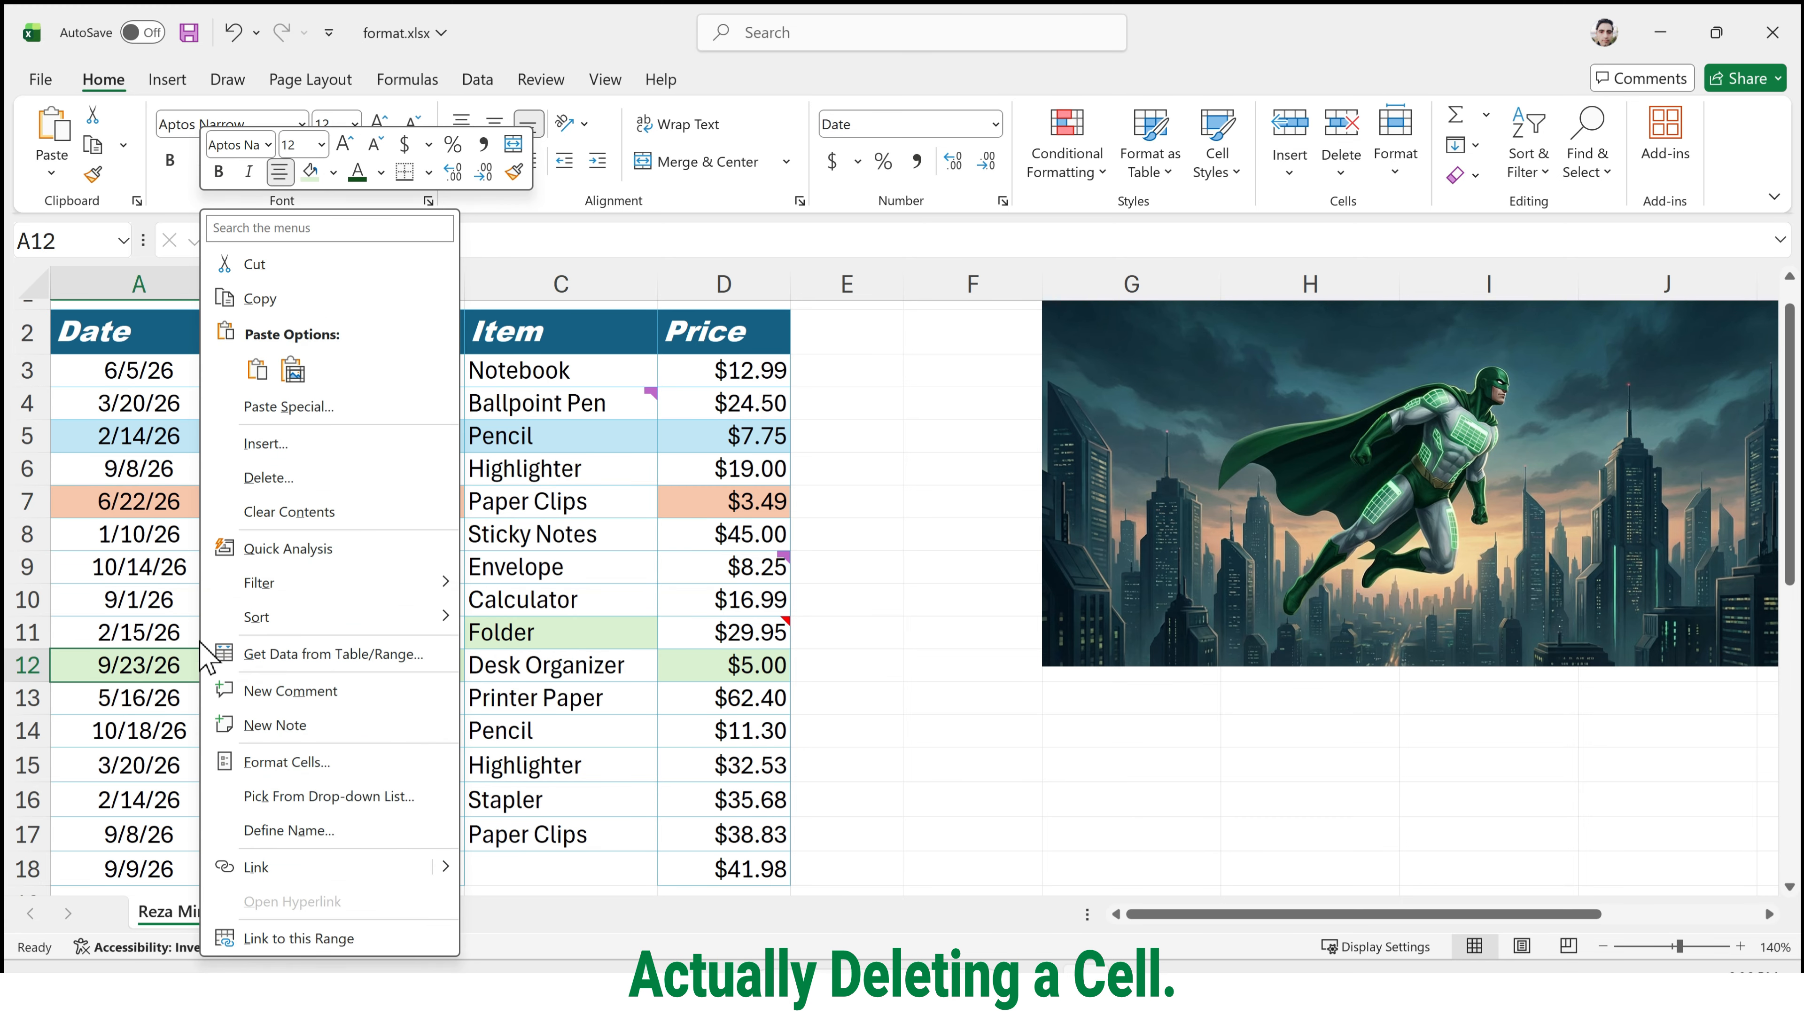
{"action": "left_click", "coordinate": [332, 477]}
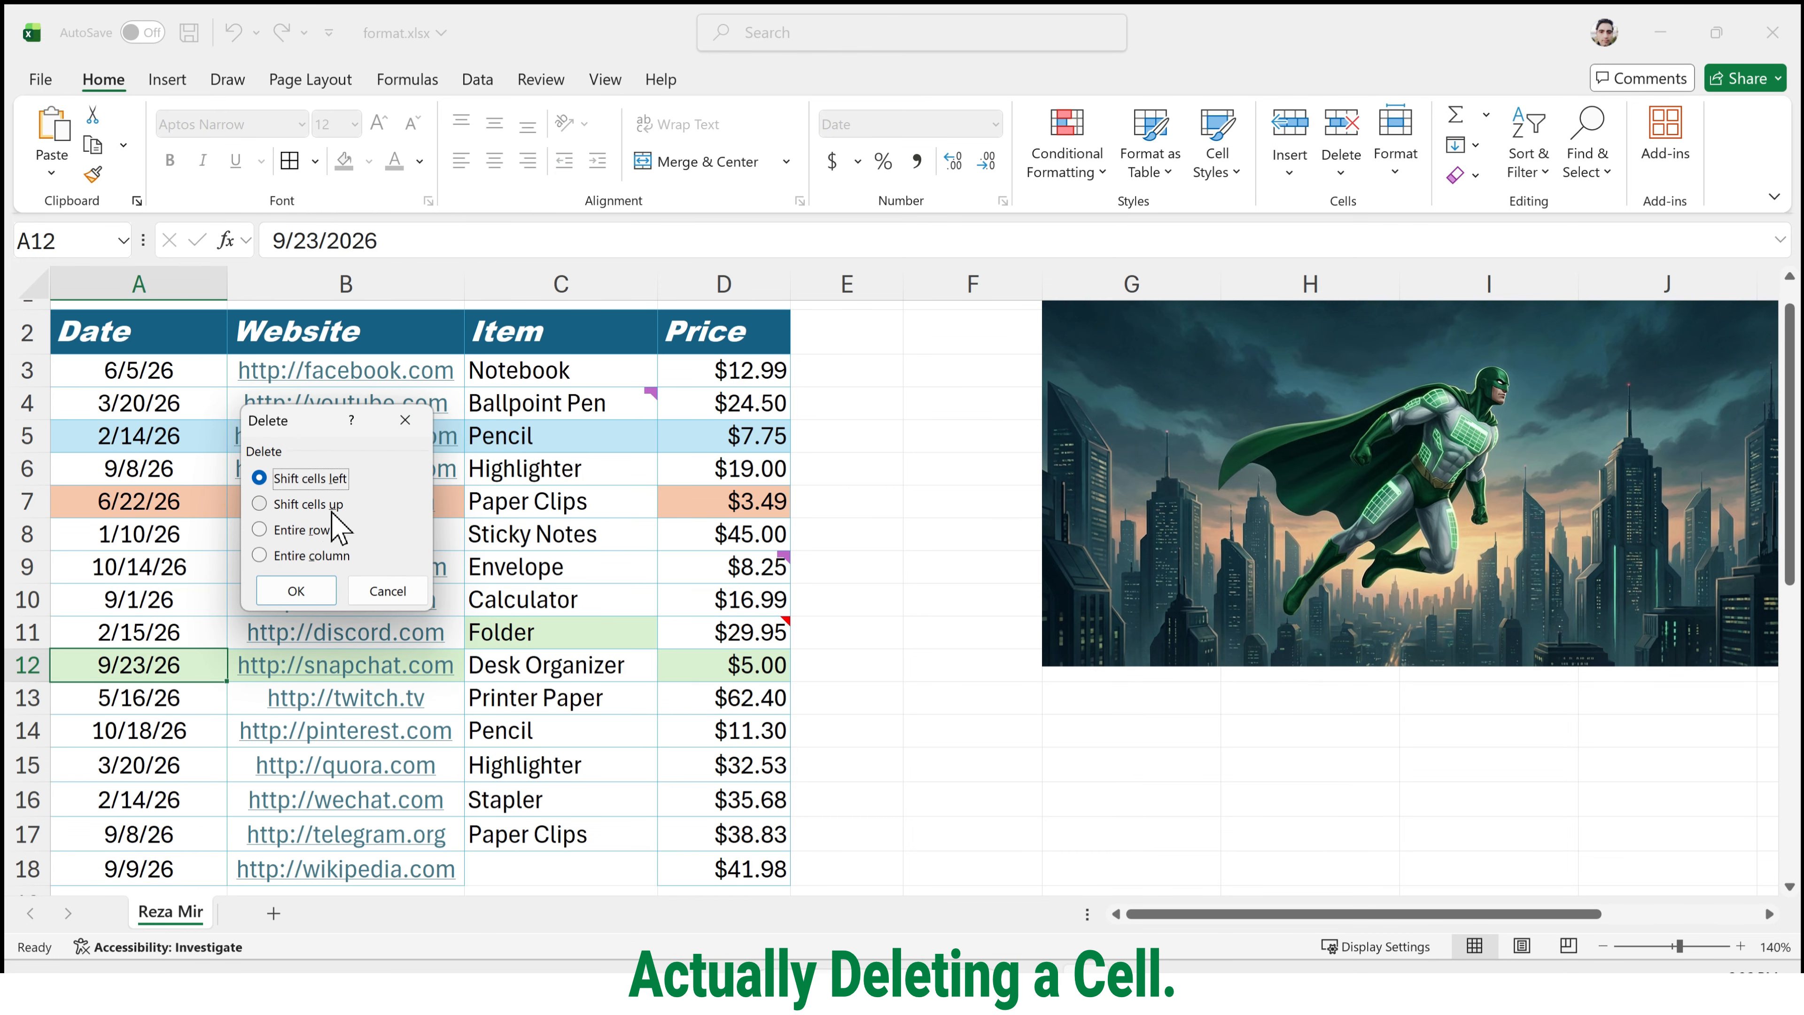
{"action": "left_click", "coordinate": [332, 507]}
{"action": "left_click", "coordinate": [332, 590]}
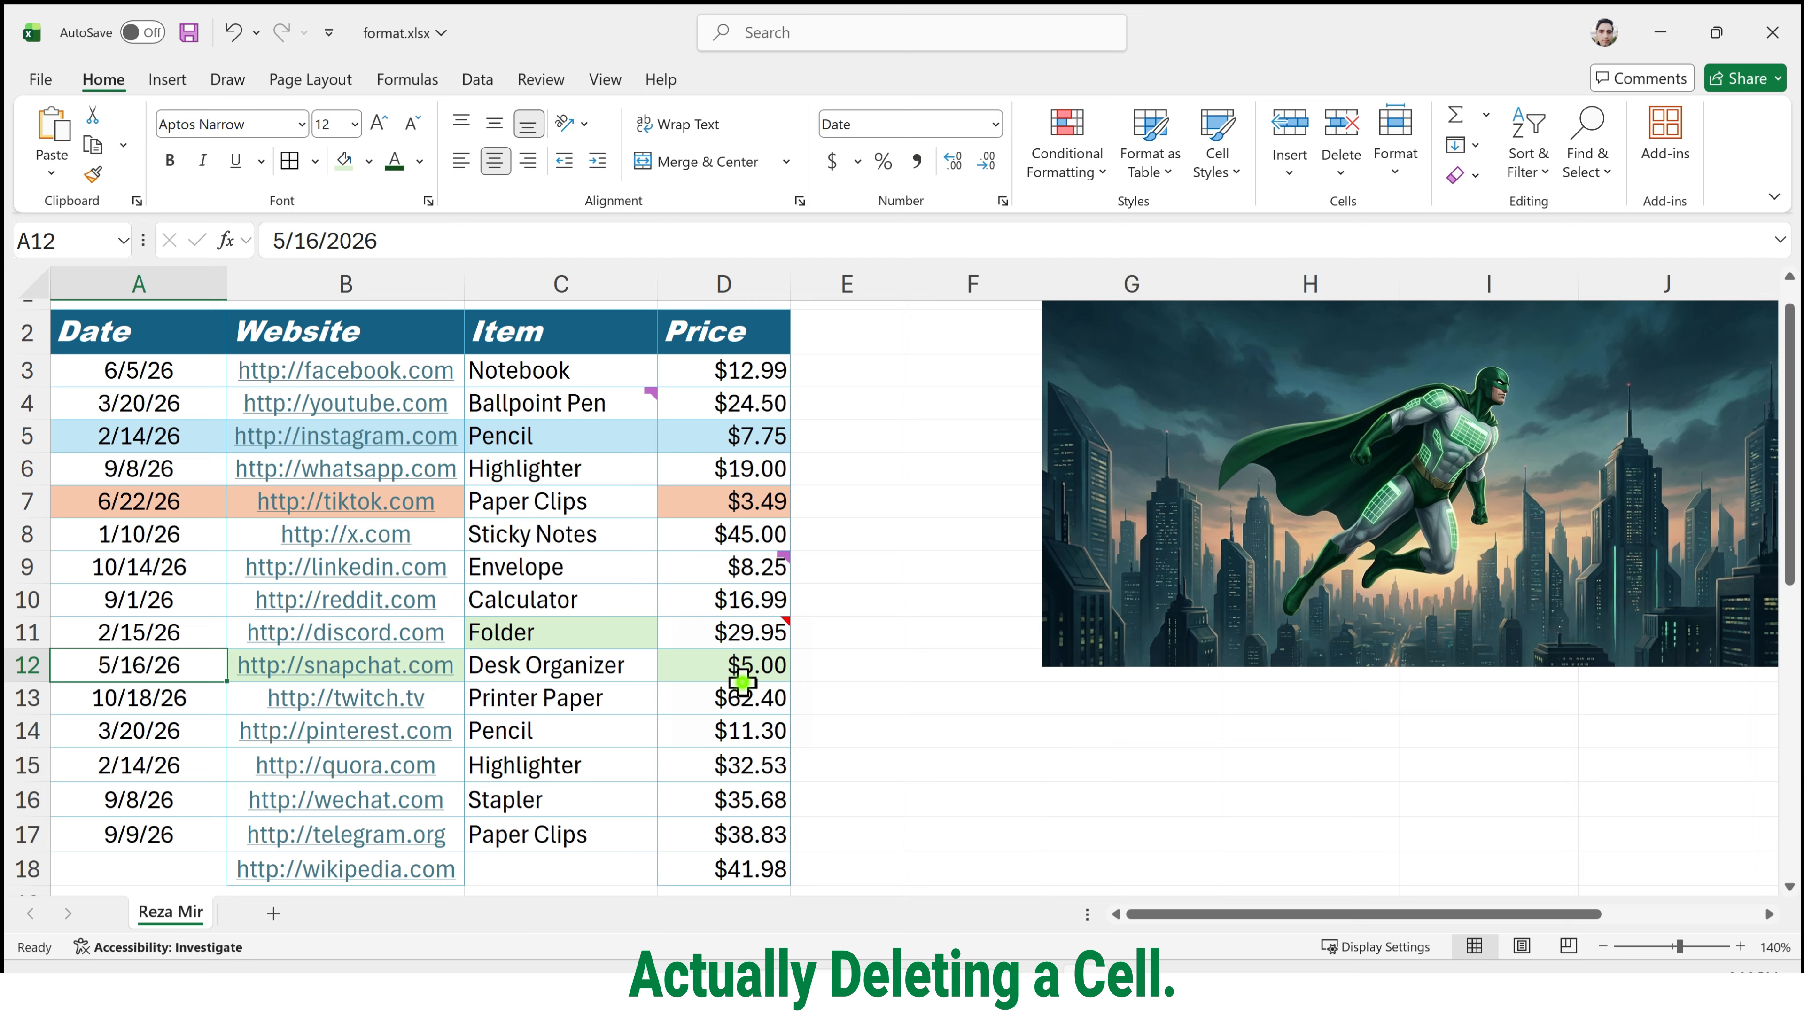
Select the Snapchat row's entries A12:D12, and undo the deletions of cells A12 and C7.
{"action": "mouse_move", "coordinate": [743, 688]}
{"action": "left_mouse_down"}
{"action": "mouse_move", "coordinate": [241, 654]}
{"action": "mouse_move", "coordinate": [717, 668]}
{"action": "left_mouse_up"}
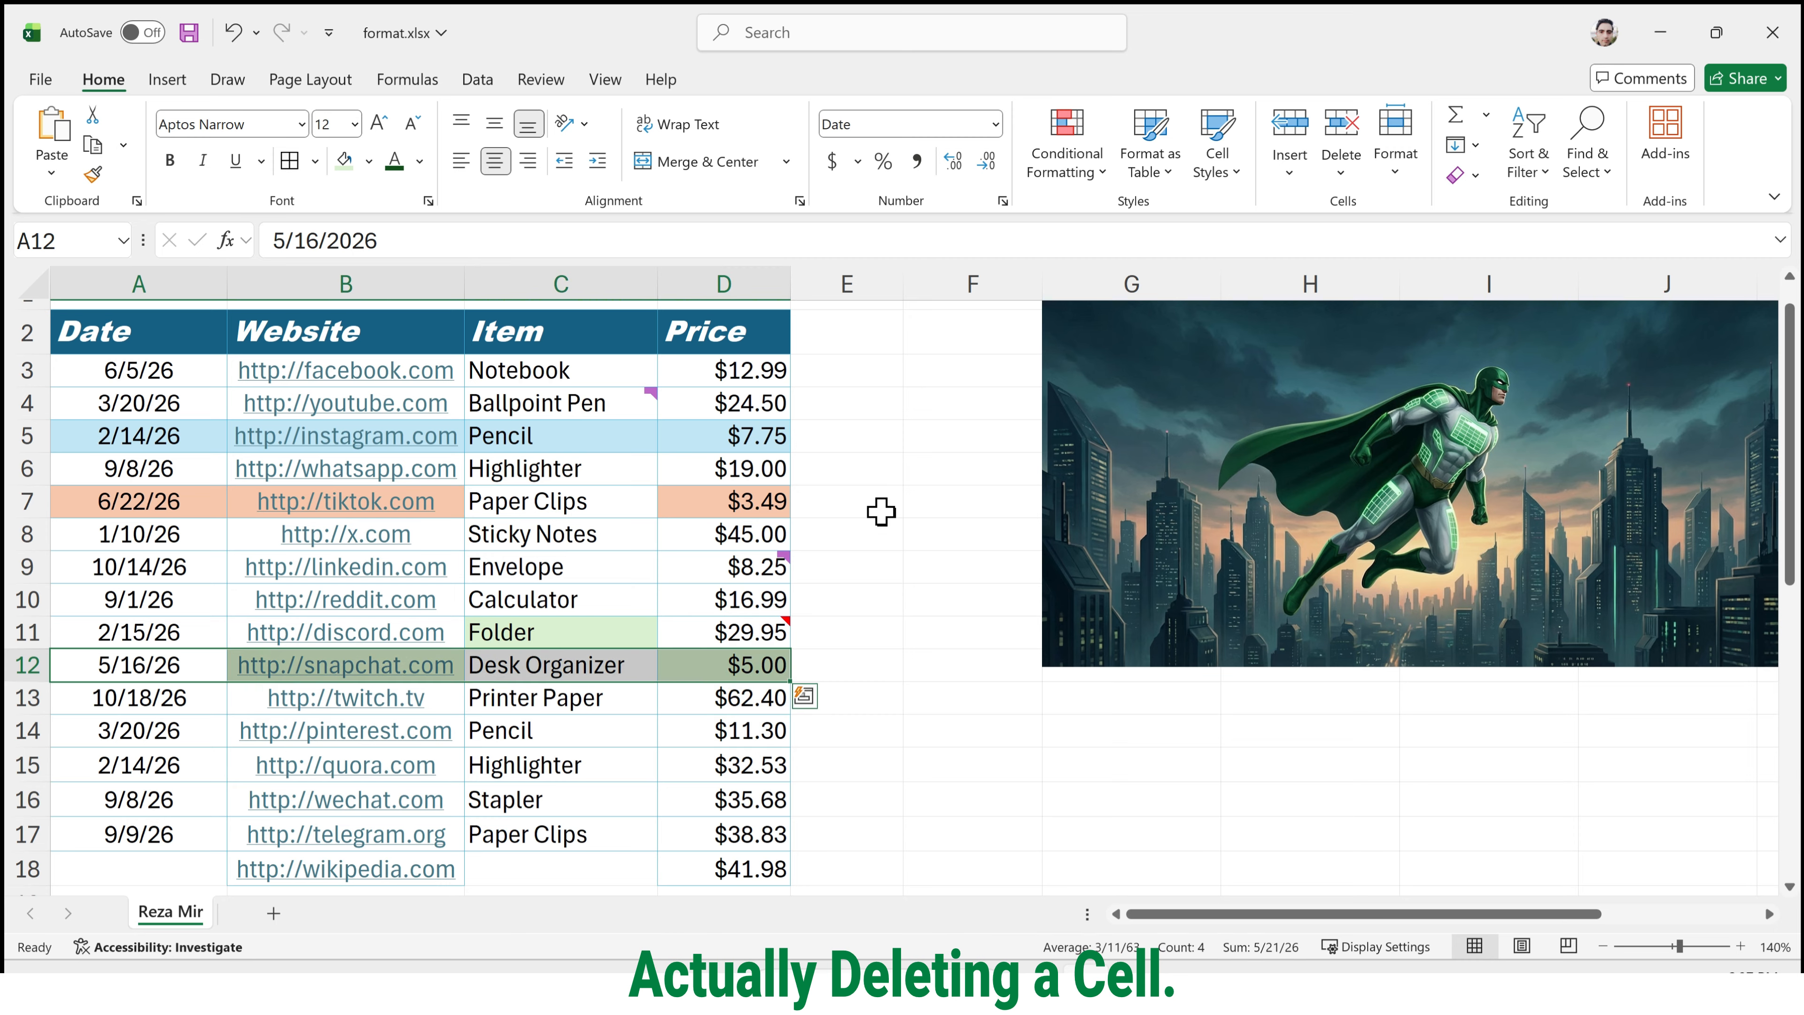
{"action": "key", "text": "ctrl+minus"}
{"action": "key", "text": "ctrl+z"}
{"action": "key", "text": "ctrl+z"}
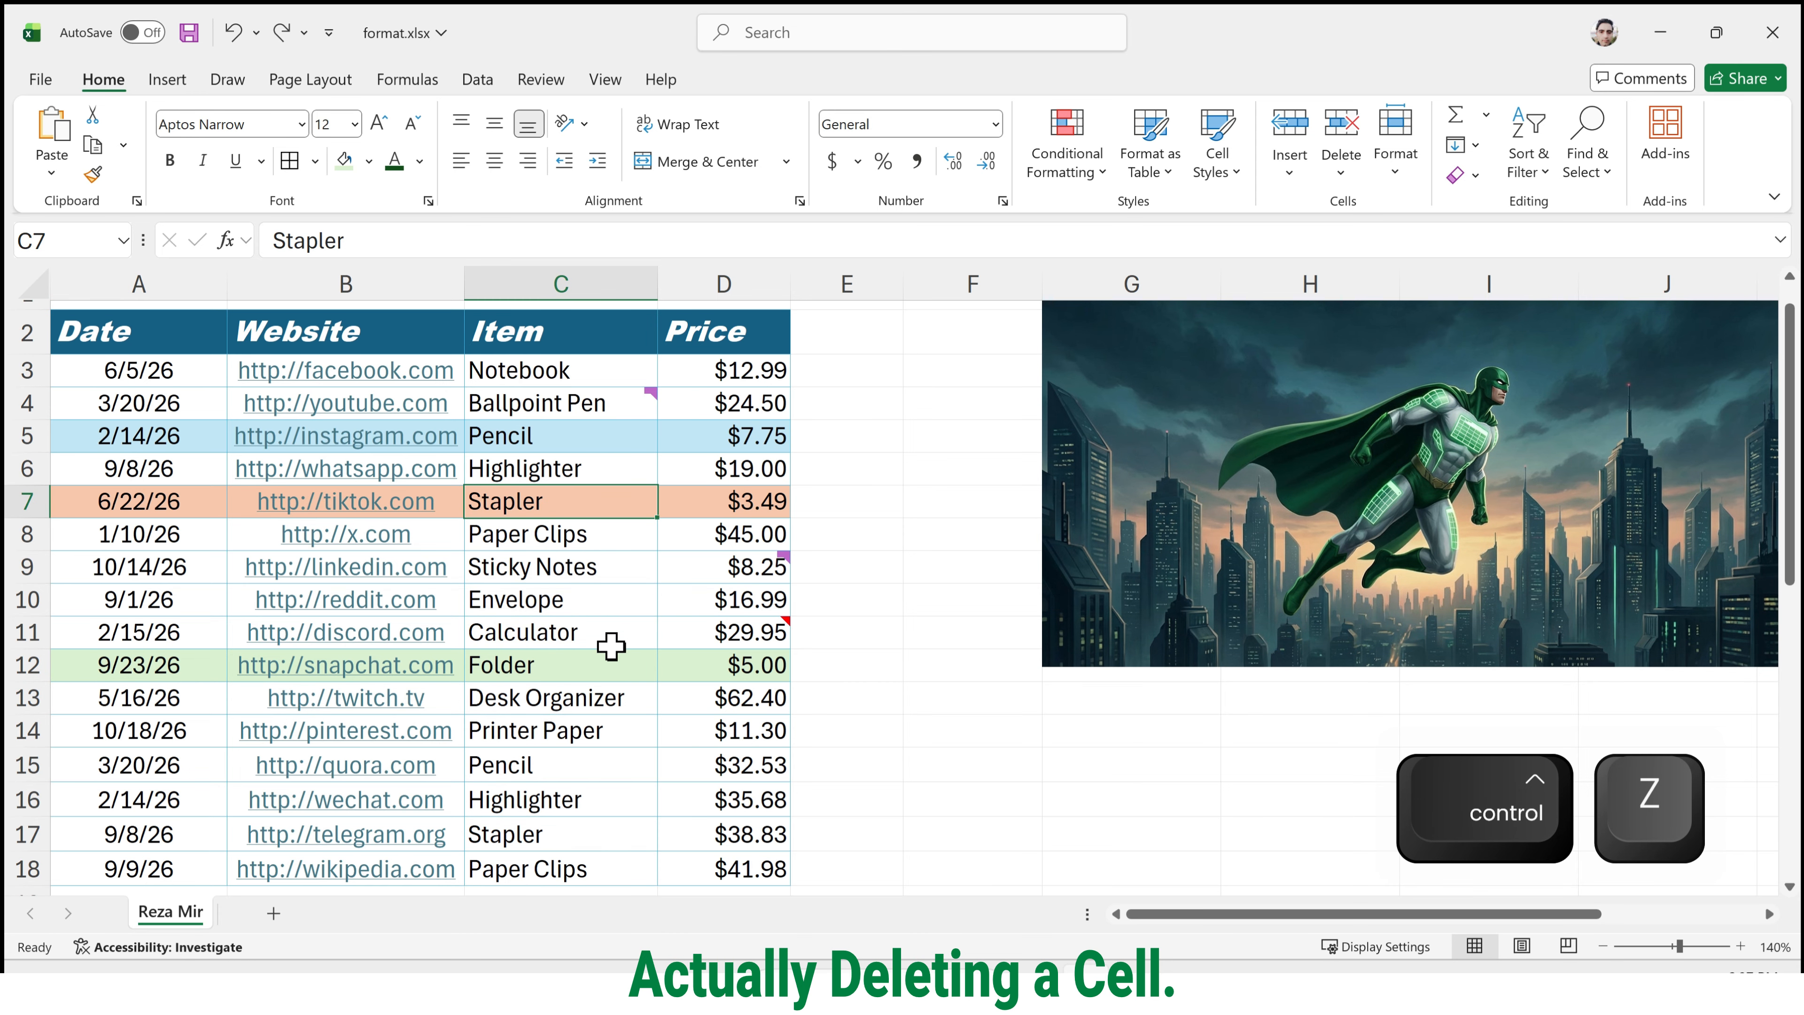
Delete the entire row of the Folder cell C12, and undo the row deletion.
{"action": "right_click", "coordinate": [613, 669]}
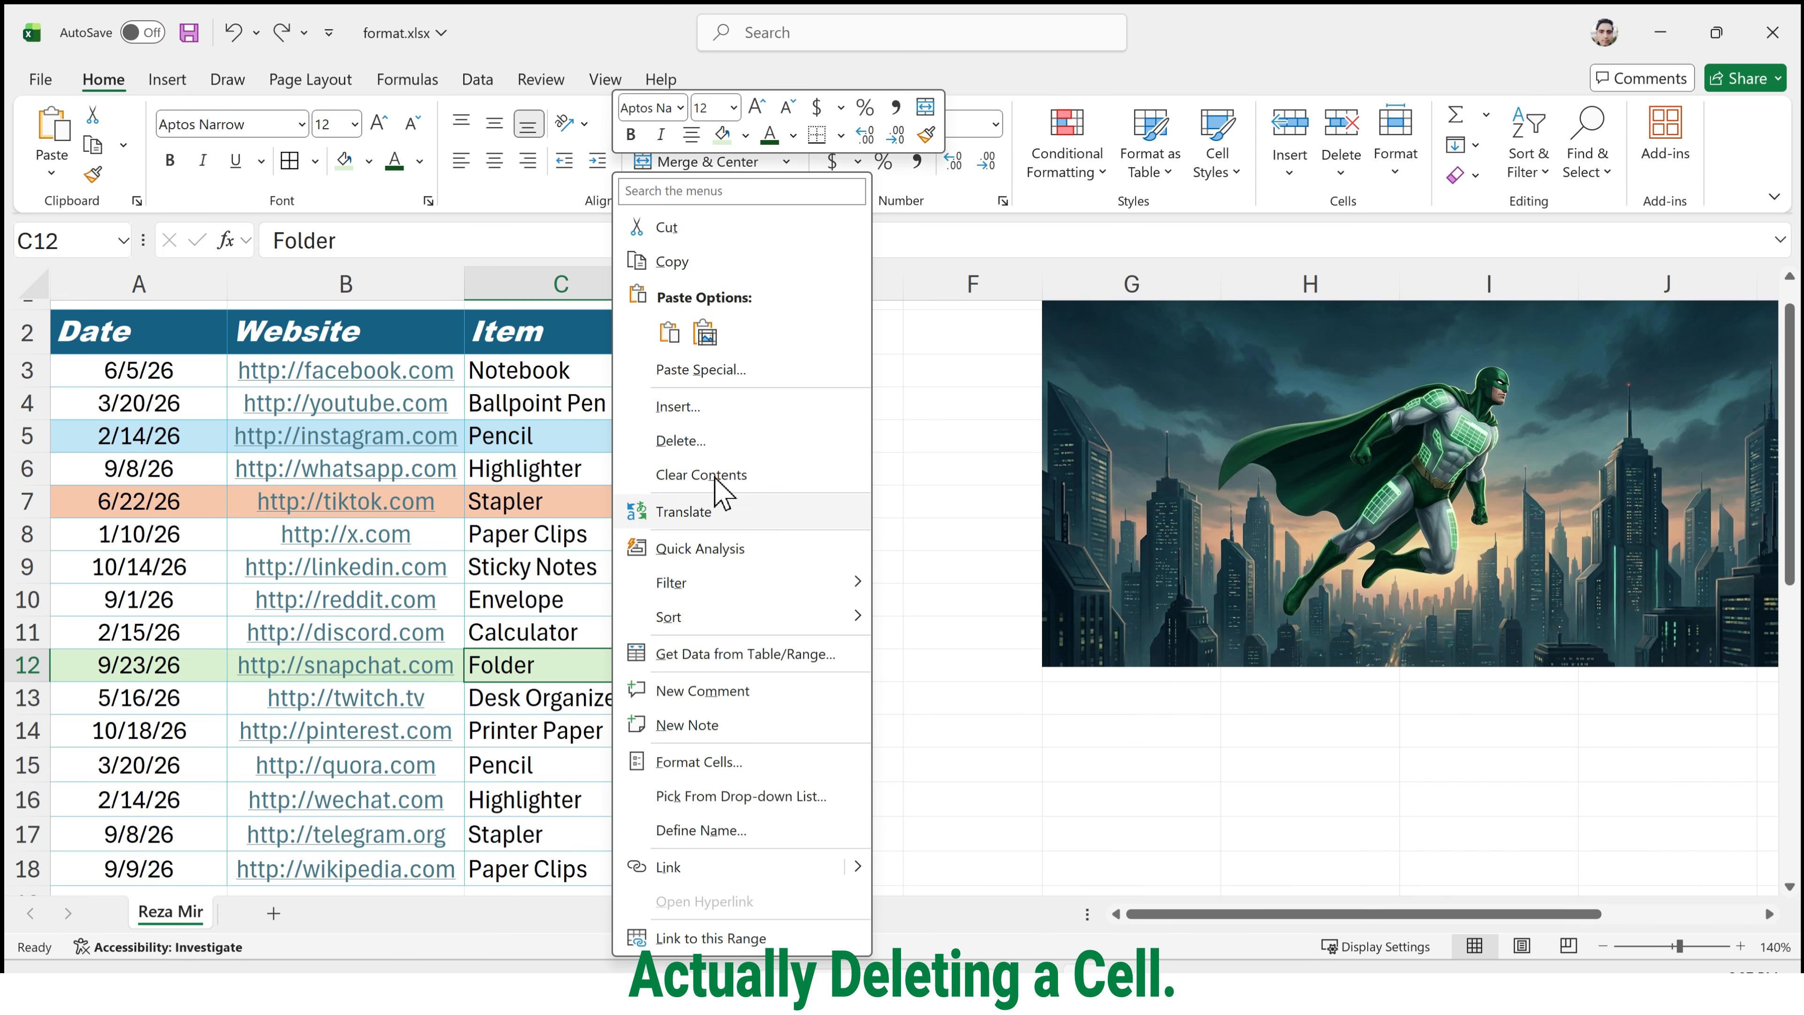
{"action": "left_click", "coordinate": [725, 443]}
{"action": "left_click", "coordinate": [688, 485]}
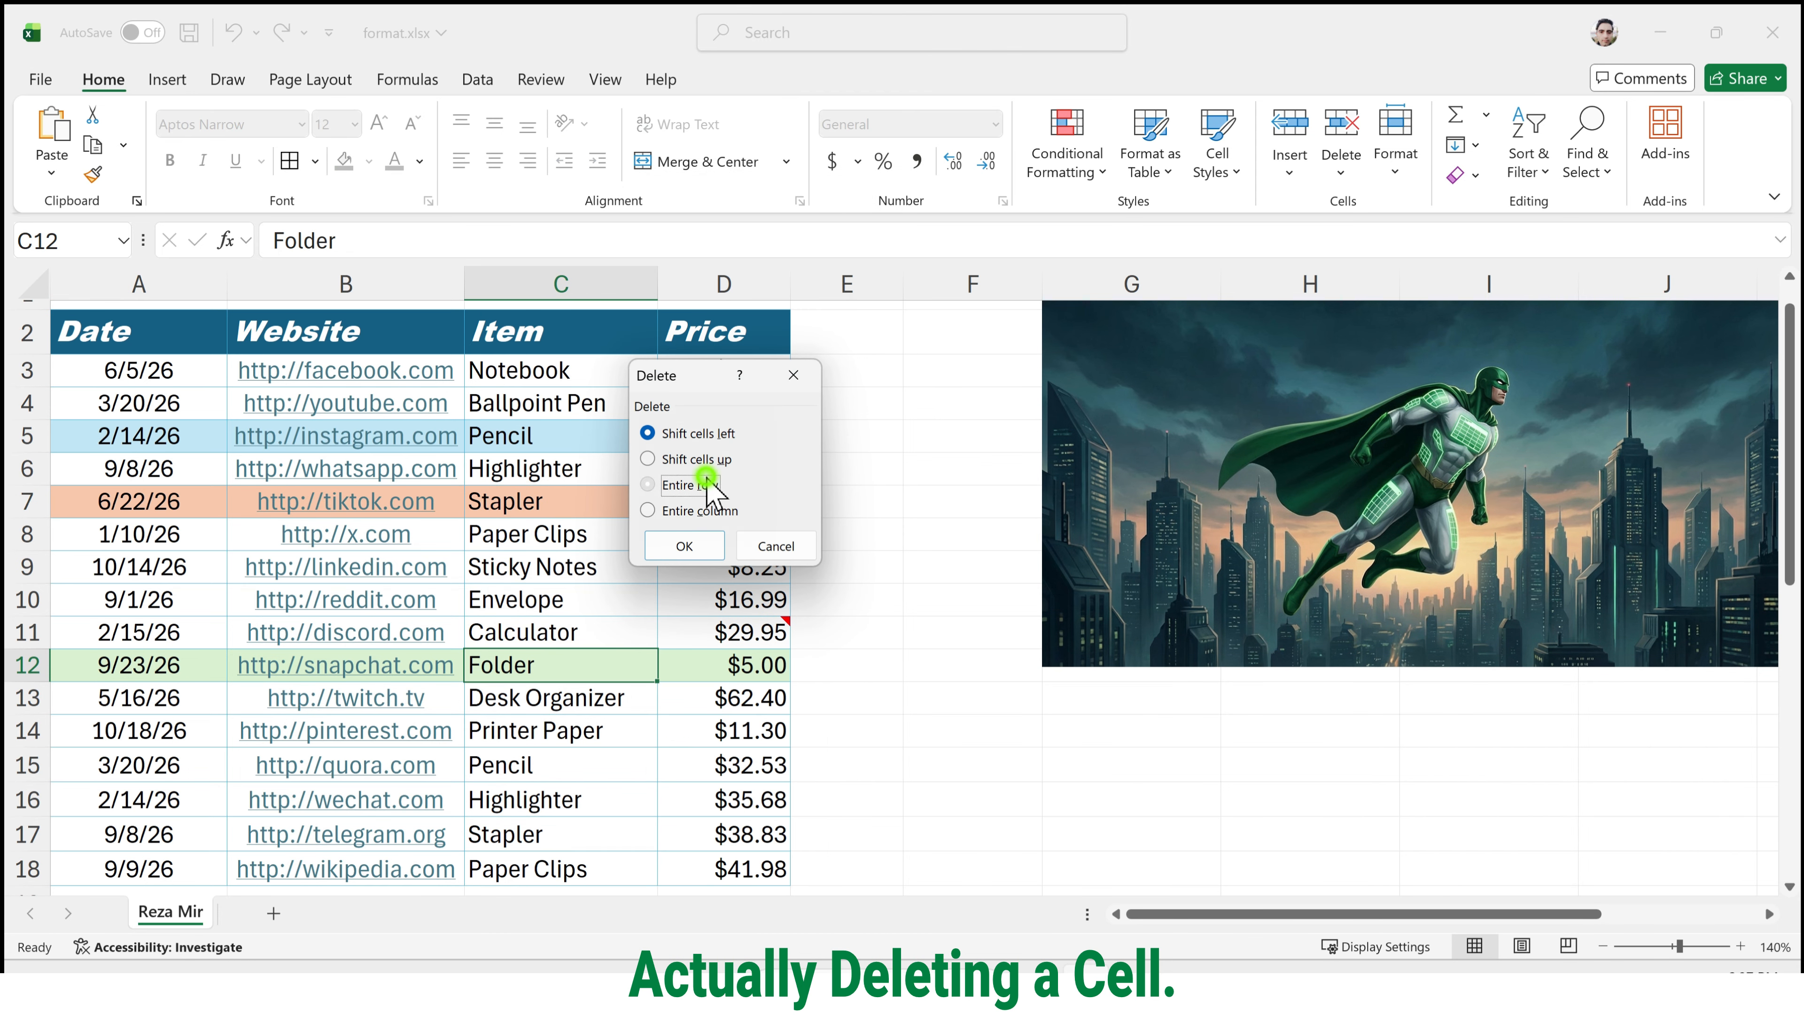
{"action": "left_click", "coordinate": [684, 546]}
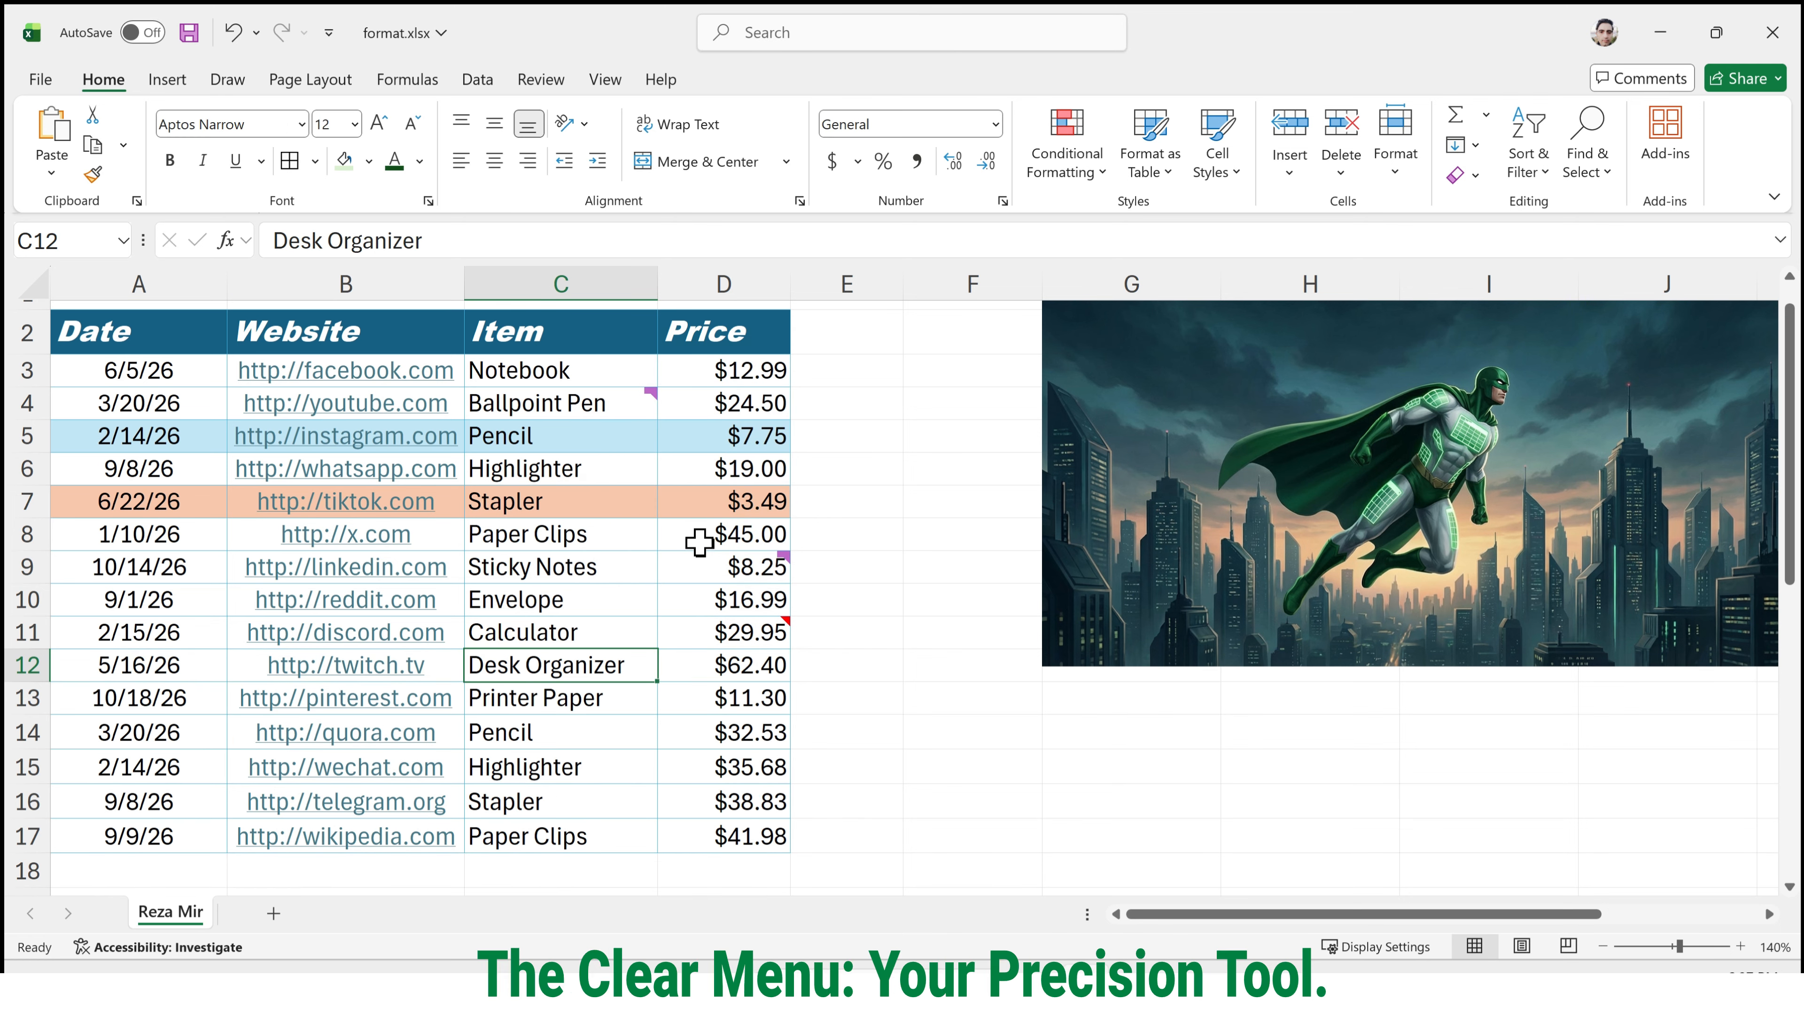
{"action": "key", "text": "ctrl+z"}
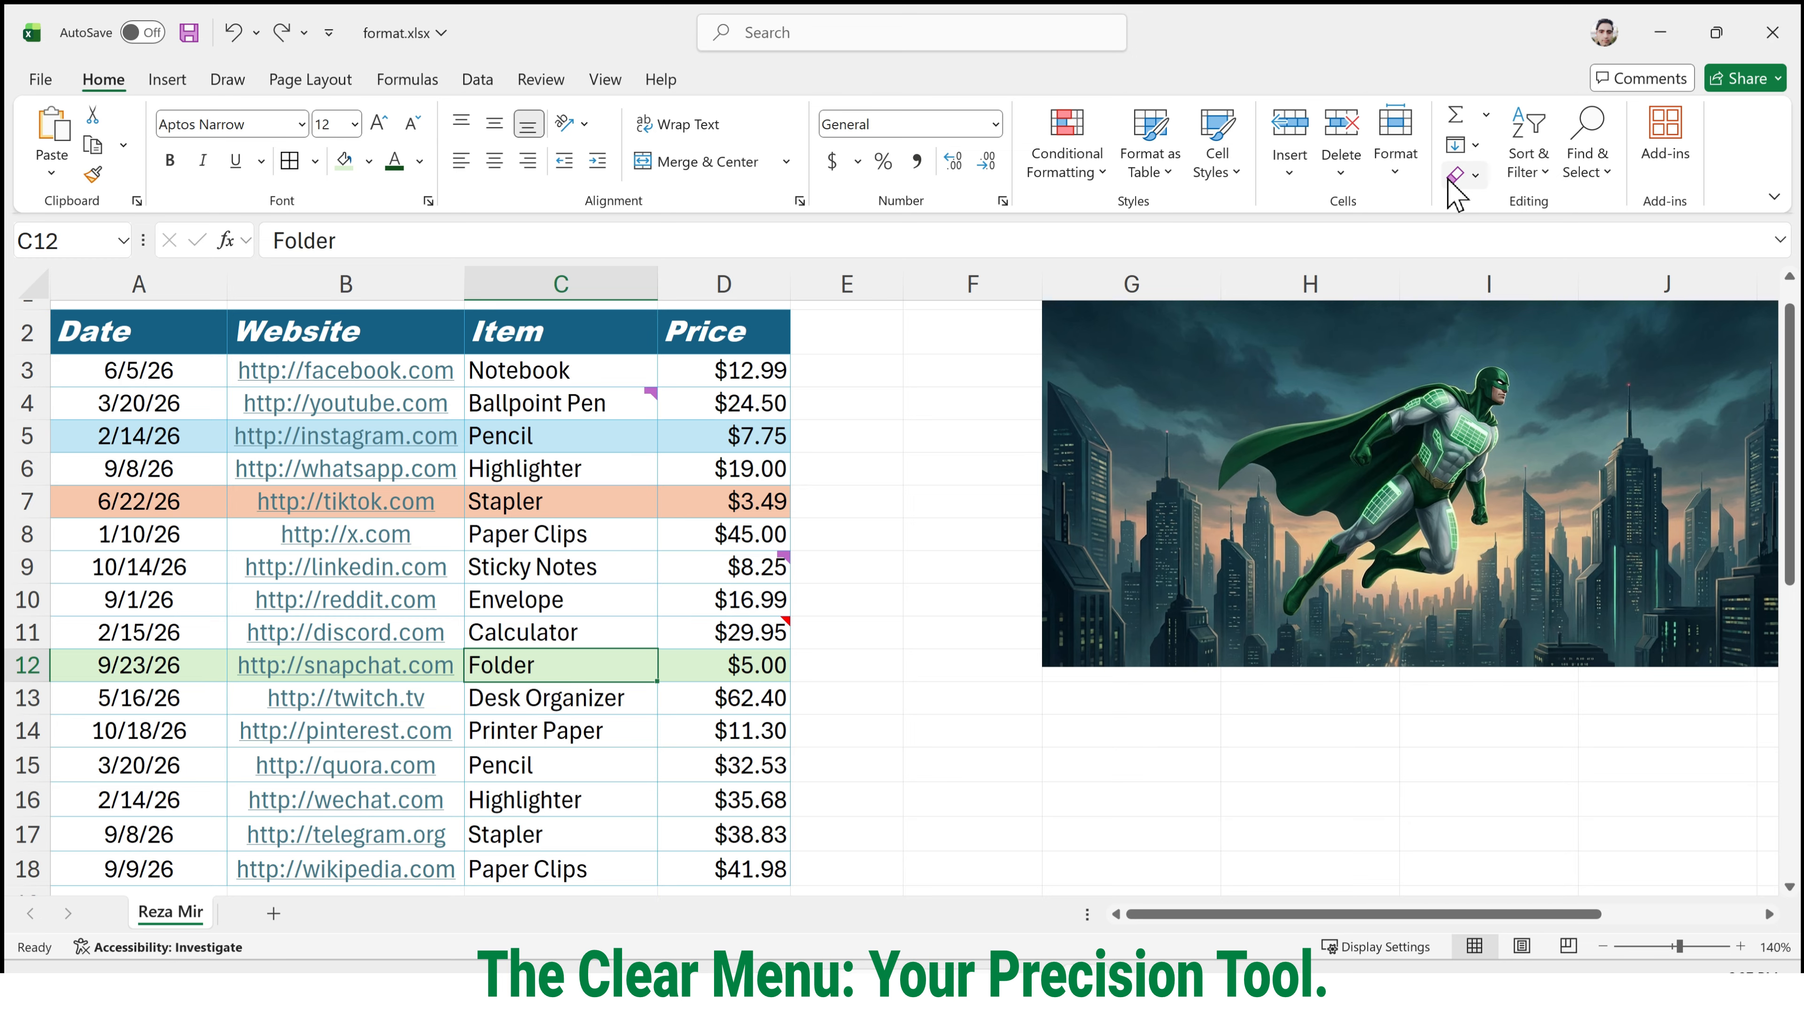
Clear everything, including contents, formats, comments and hyperlinks, from the table range A2:D18 with Clear All.
{"action": "left_click", "coordinate": [1477, 177]}
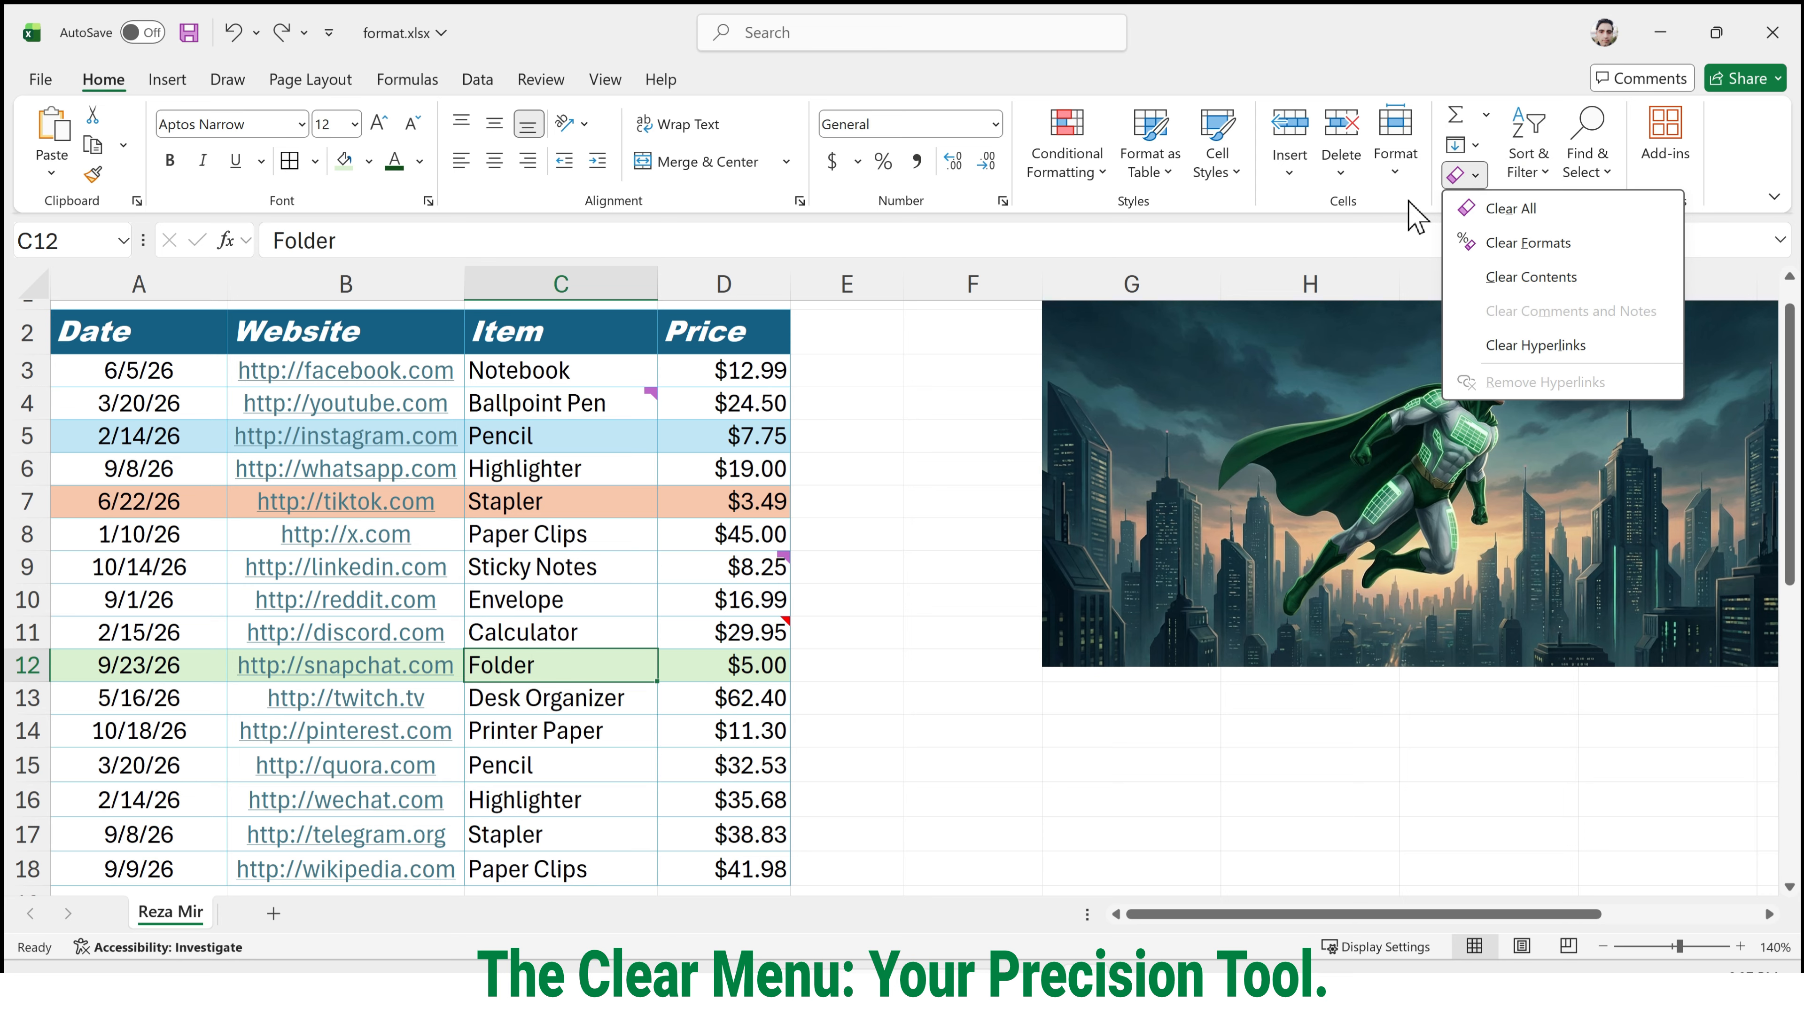
{"action": "left_click", "coordinate": [179, 375]}
{"action": "left_click_drag", "start_coordinate": [171, 342], "coordinate": [738, 869]}
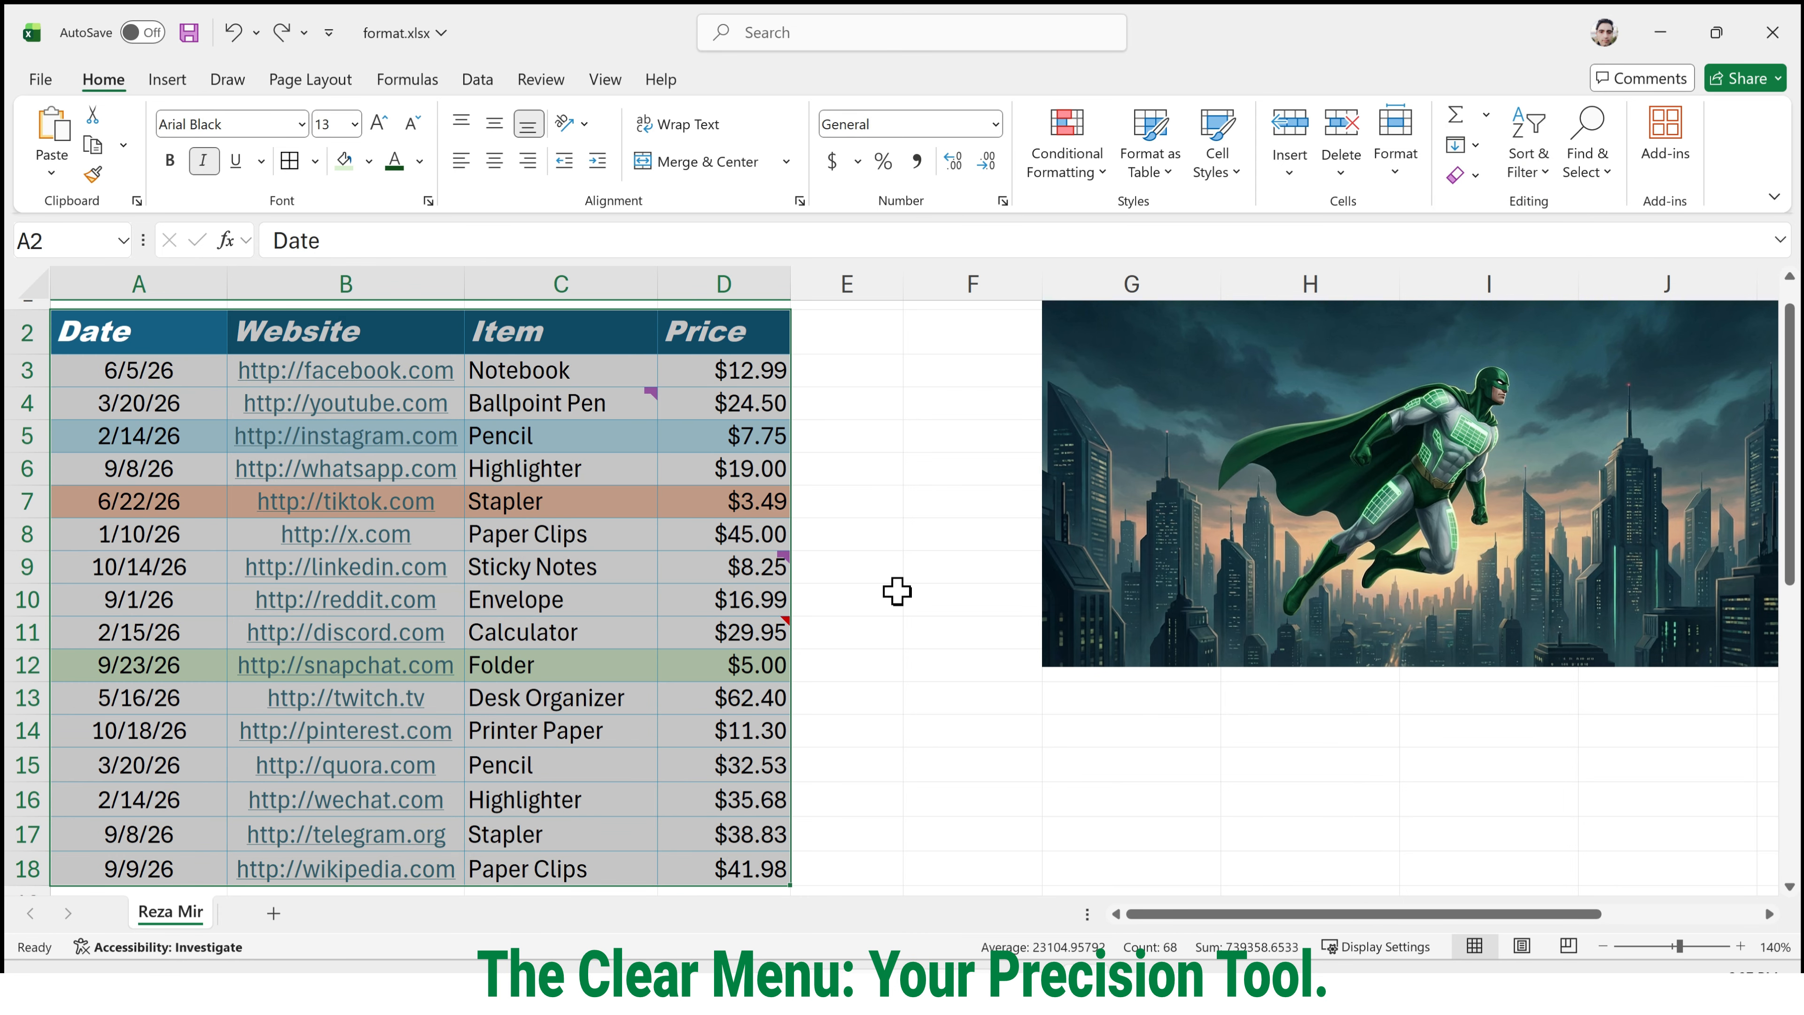
{"action": "left_click", "coordinate": [1476, 175]}
{"action": "left_click", "coordinate": [1509, 220]}
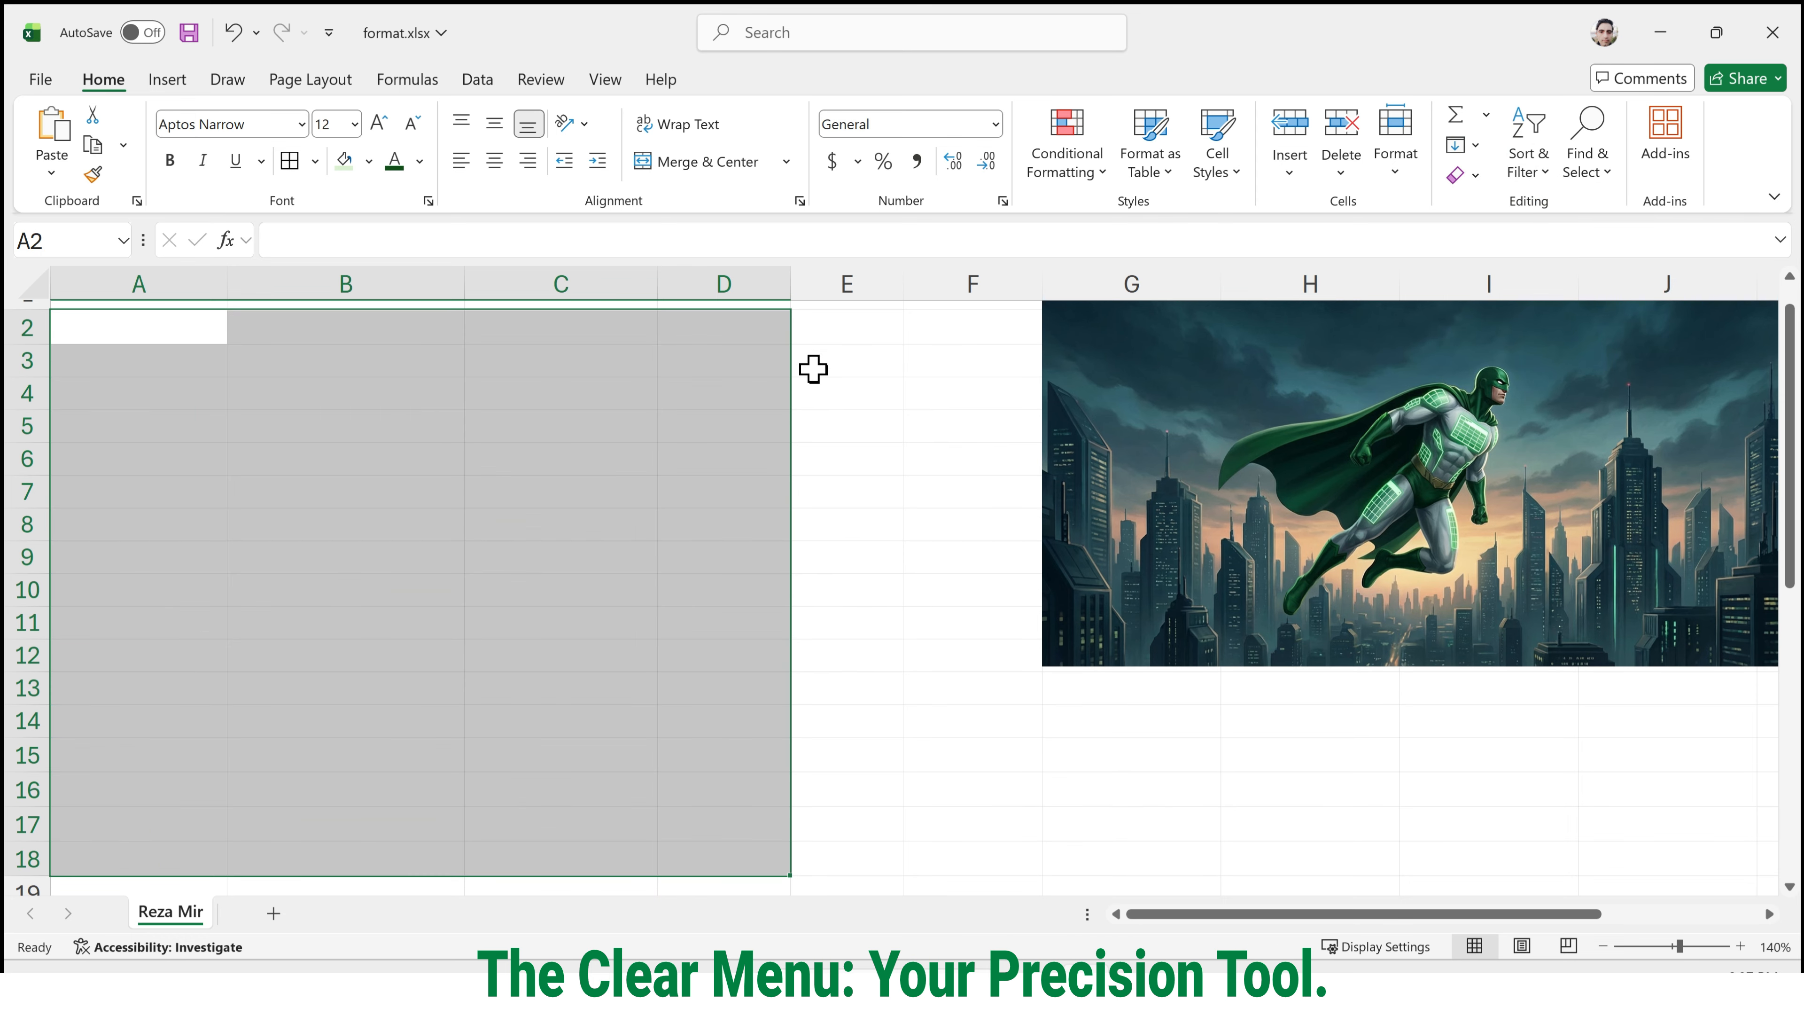
Check several emptied cells in the former table area, and undo the Clear All.
{"action": "left_click", "coordinate": [648, 403]}
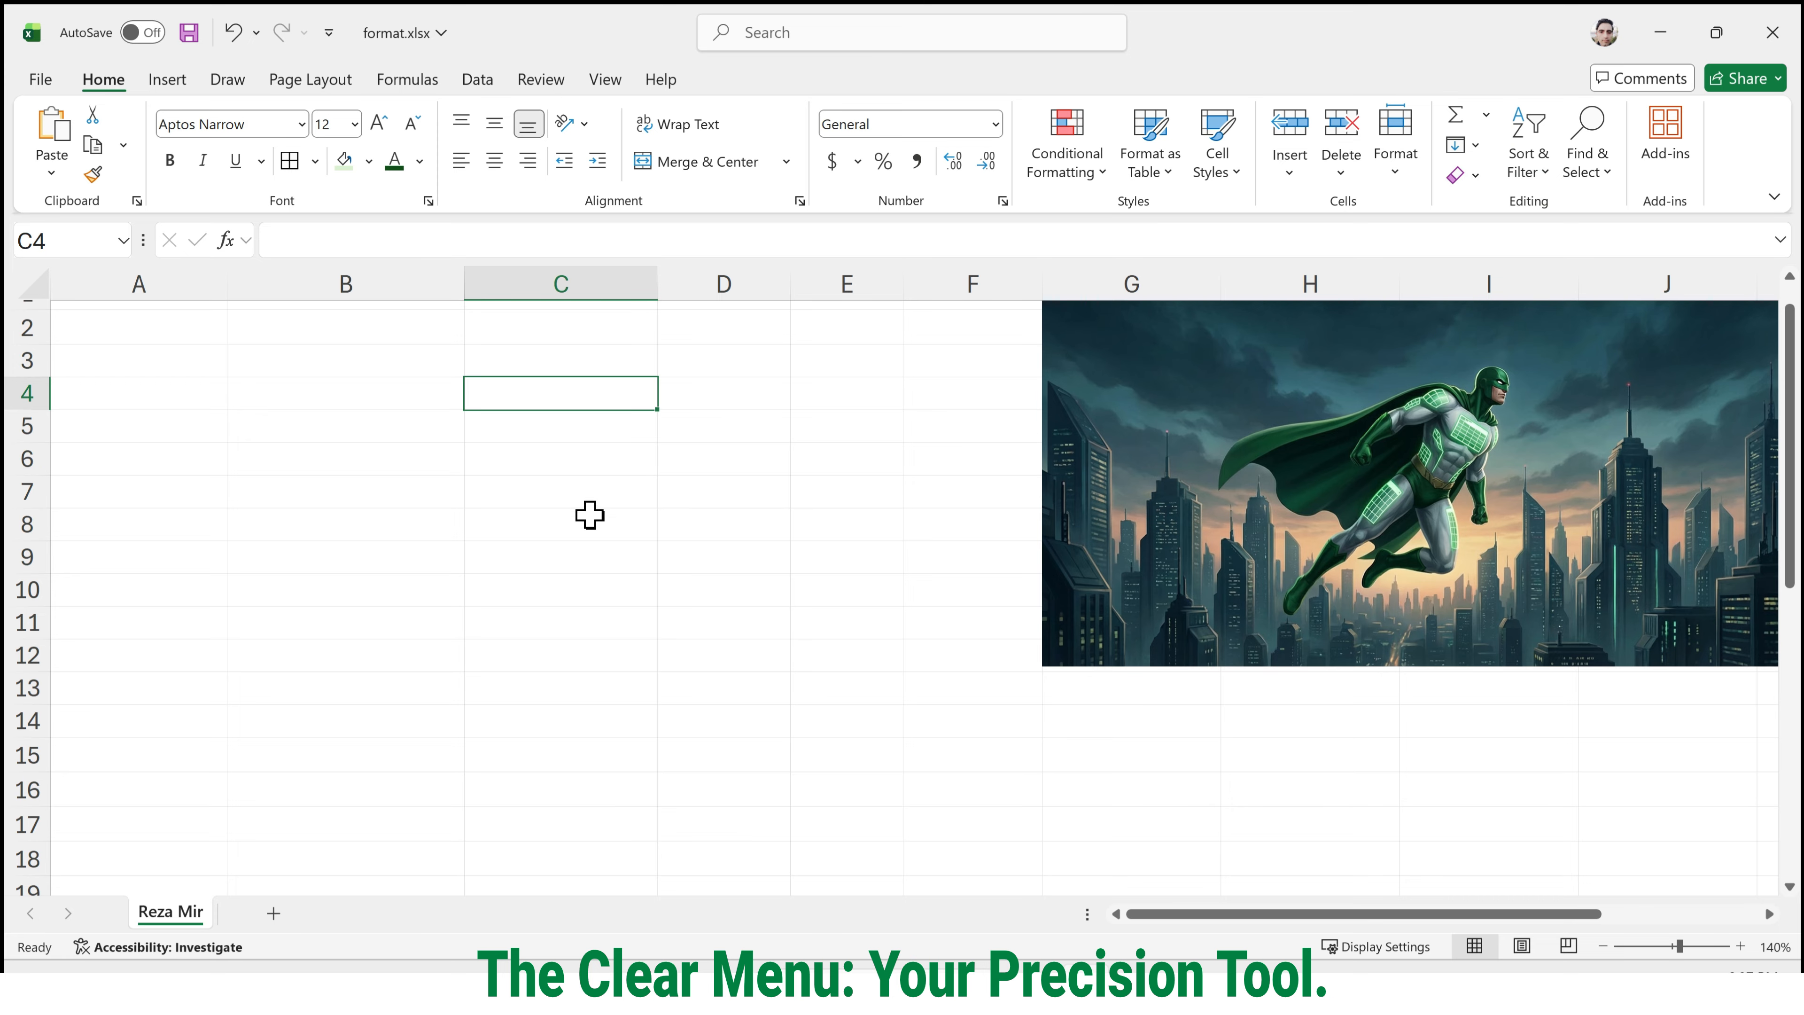
{"action": "left_click", "coordinate": [302, 402]}
{"action": "left_click", "coordinate": [449, 499]}
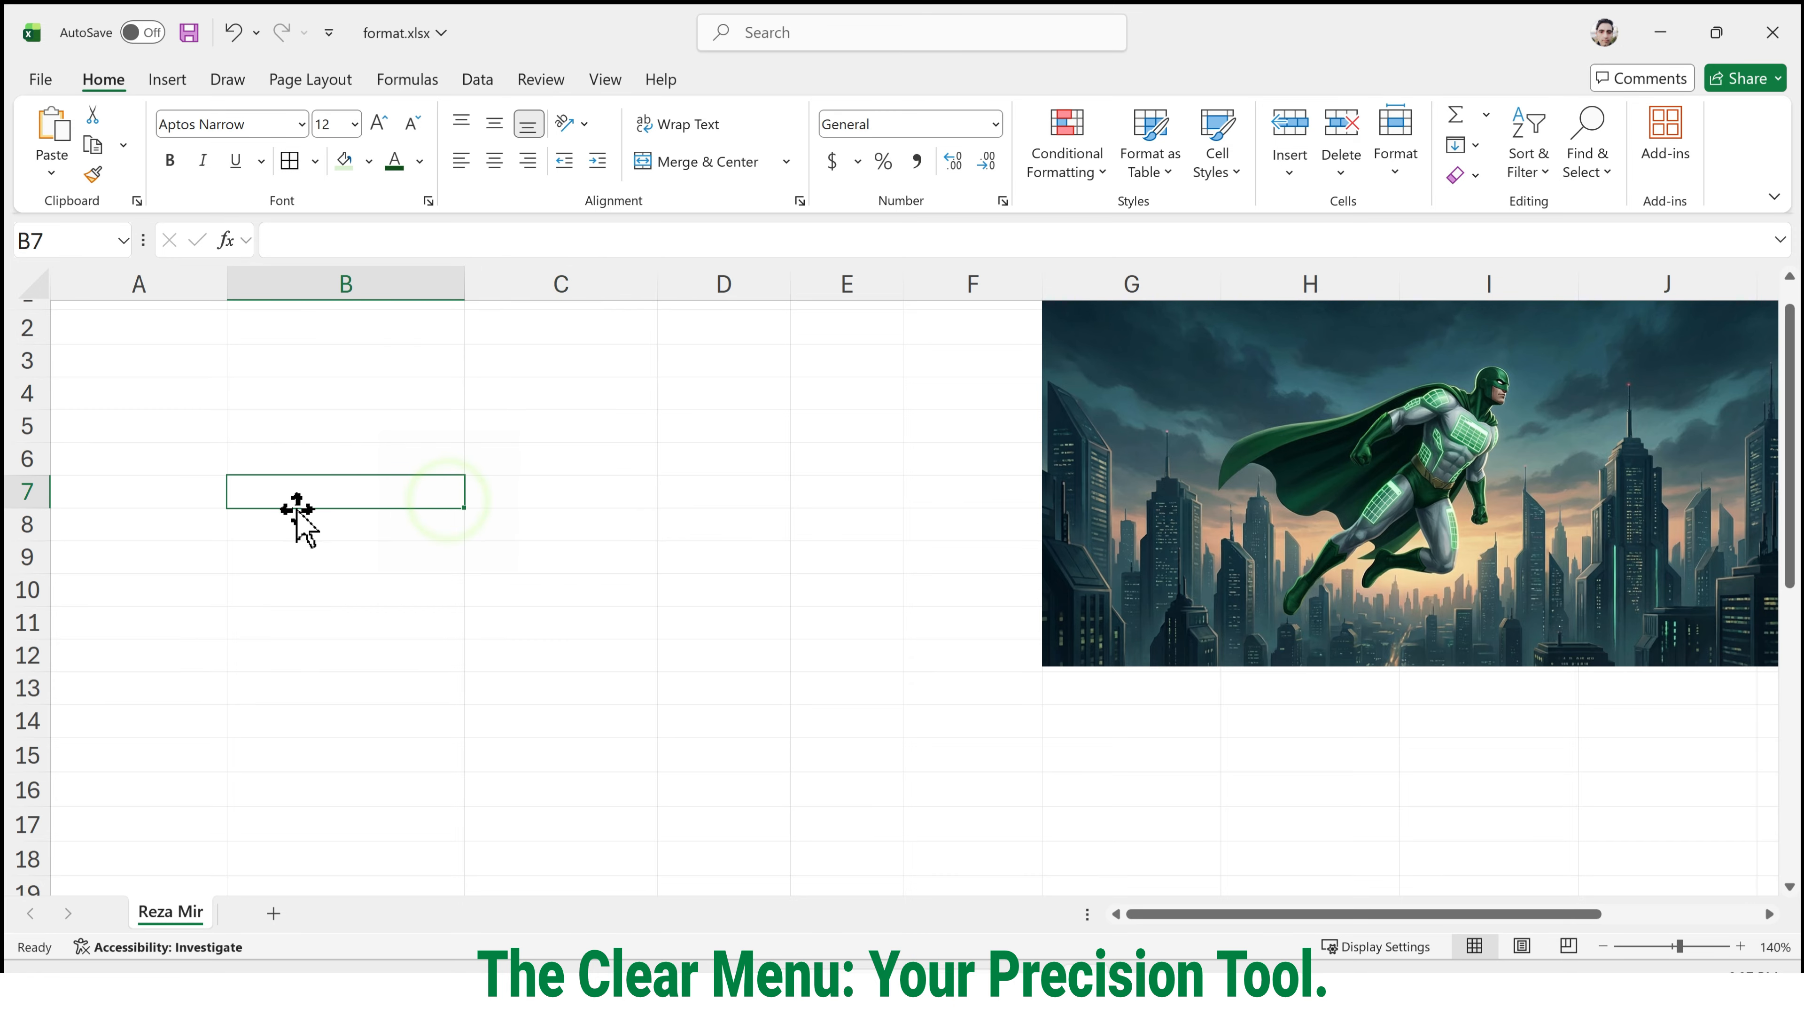
{"action": "left_click", "coordinate": [298, 522]}
{"action": "key", "text": "Right"}
{"action": "key", "text": "Right"}
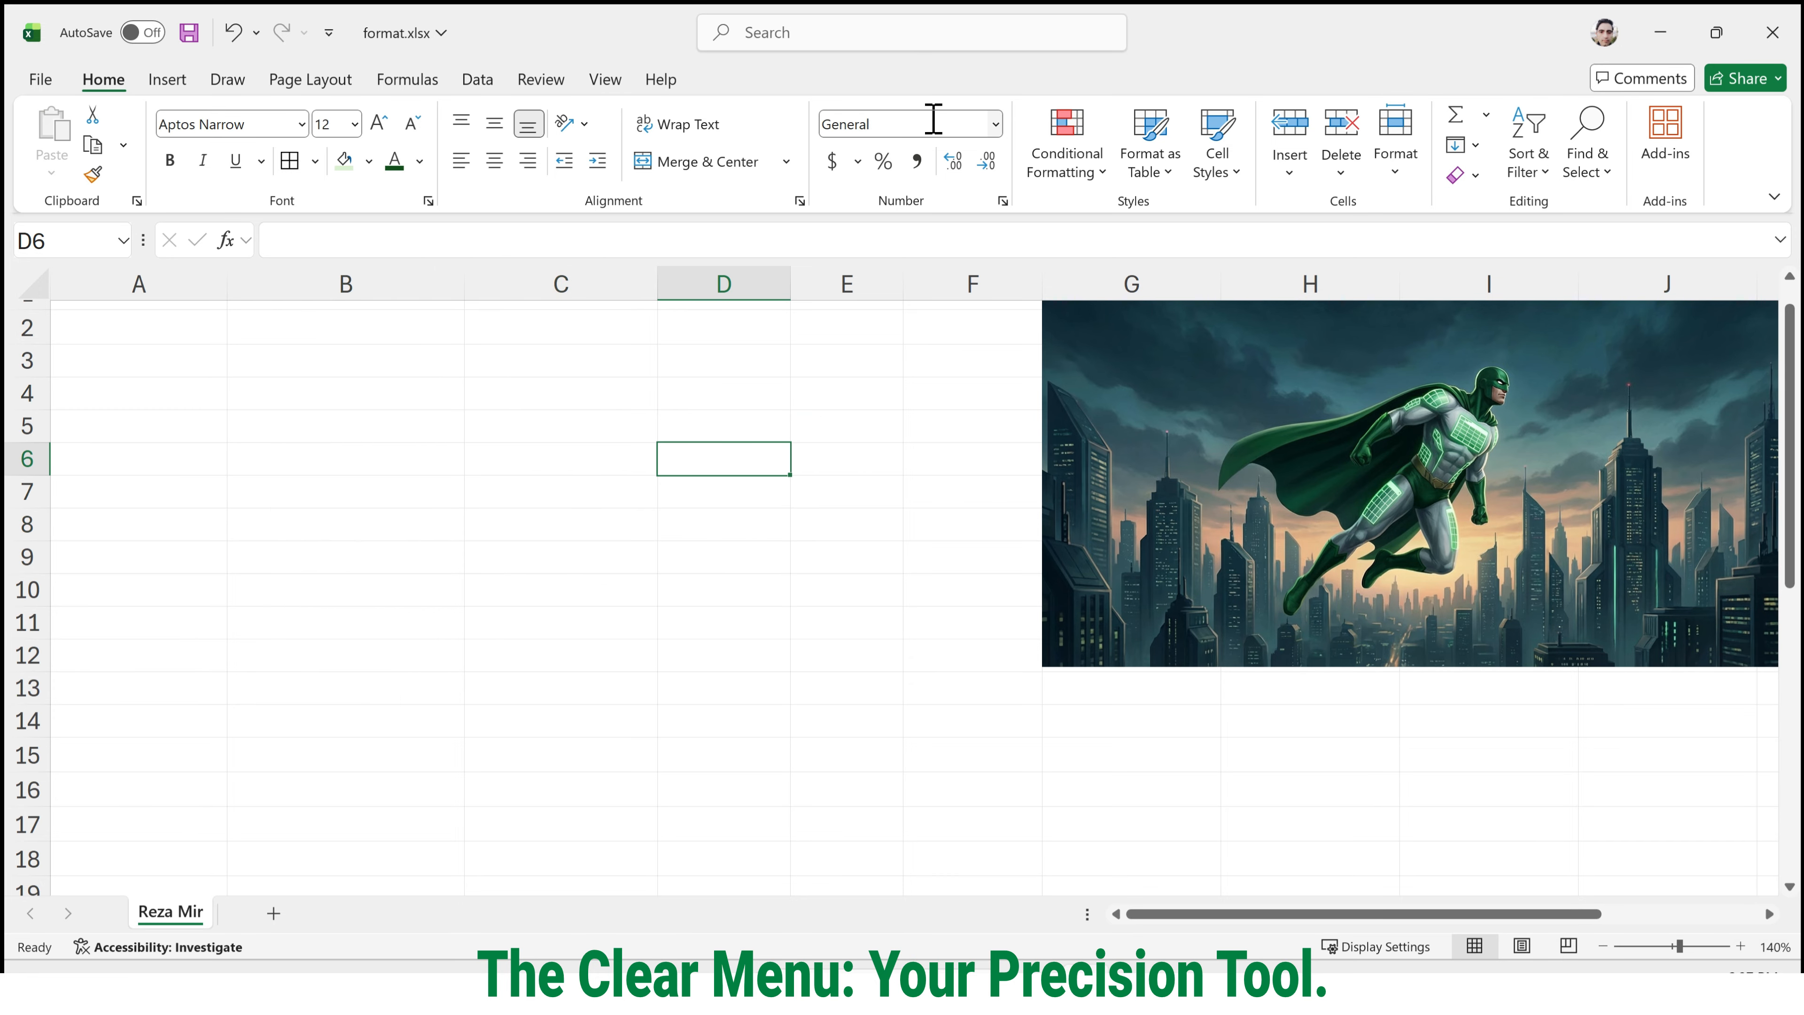
{"action": "left_click", "coordinate": [563, 512]}
{"action": "key", "text": "ctrl+z"}
{"action": "key", "text": "ctrl+z"}
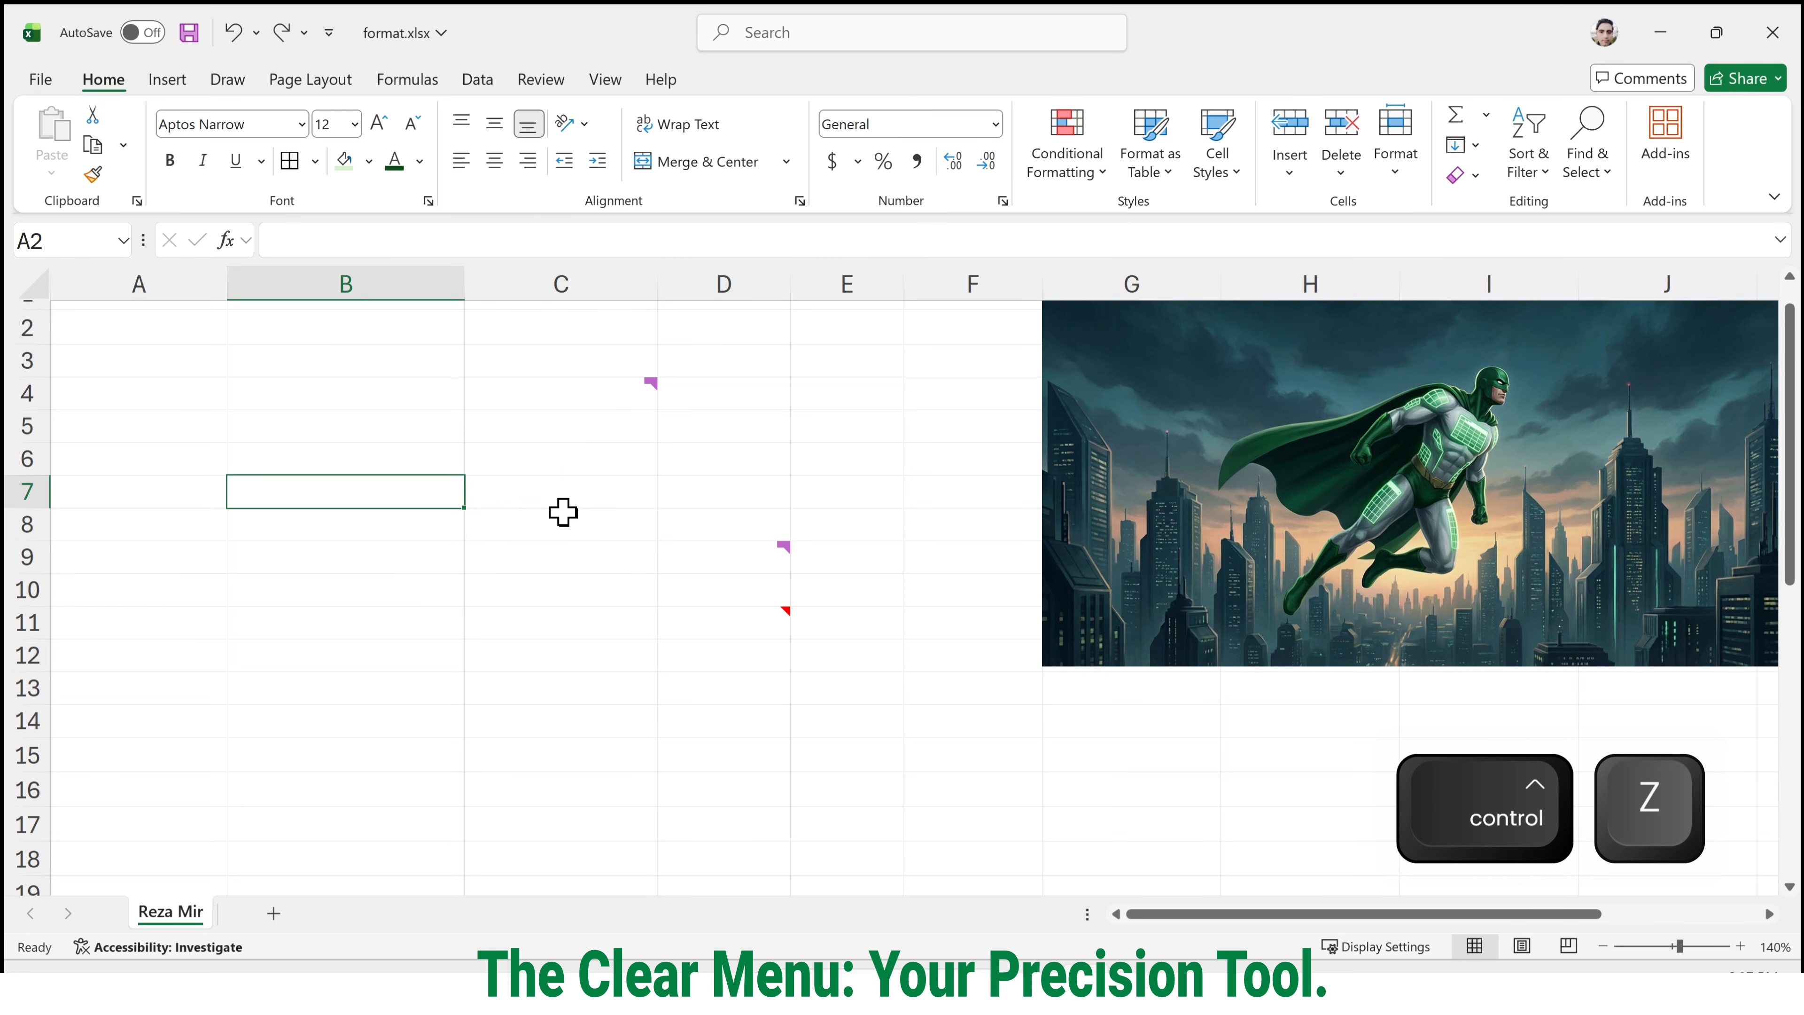
{"action": "left_click", "coordinate": [561, 496]}
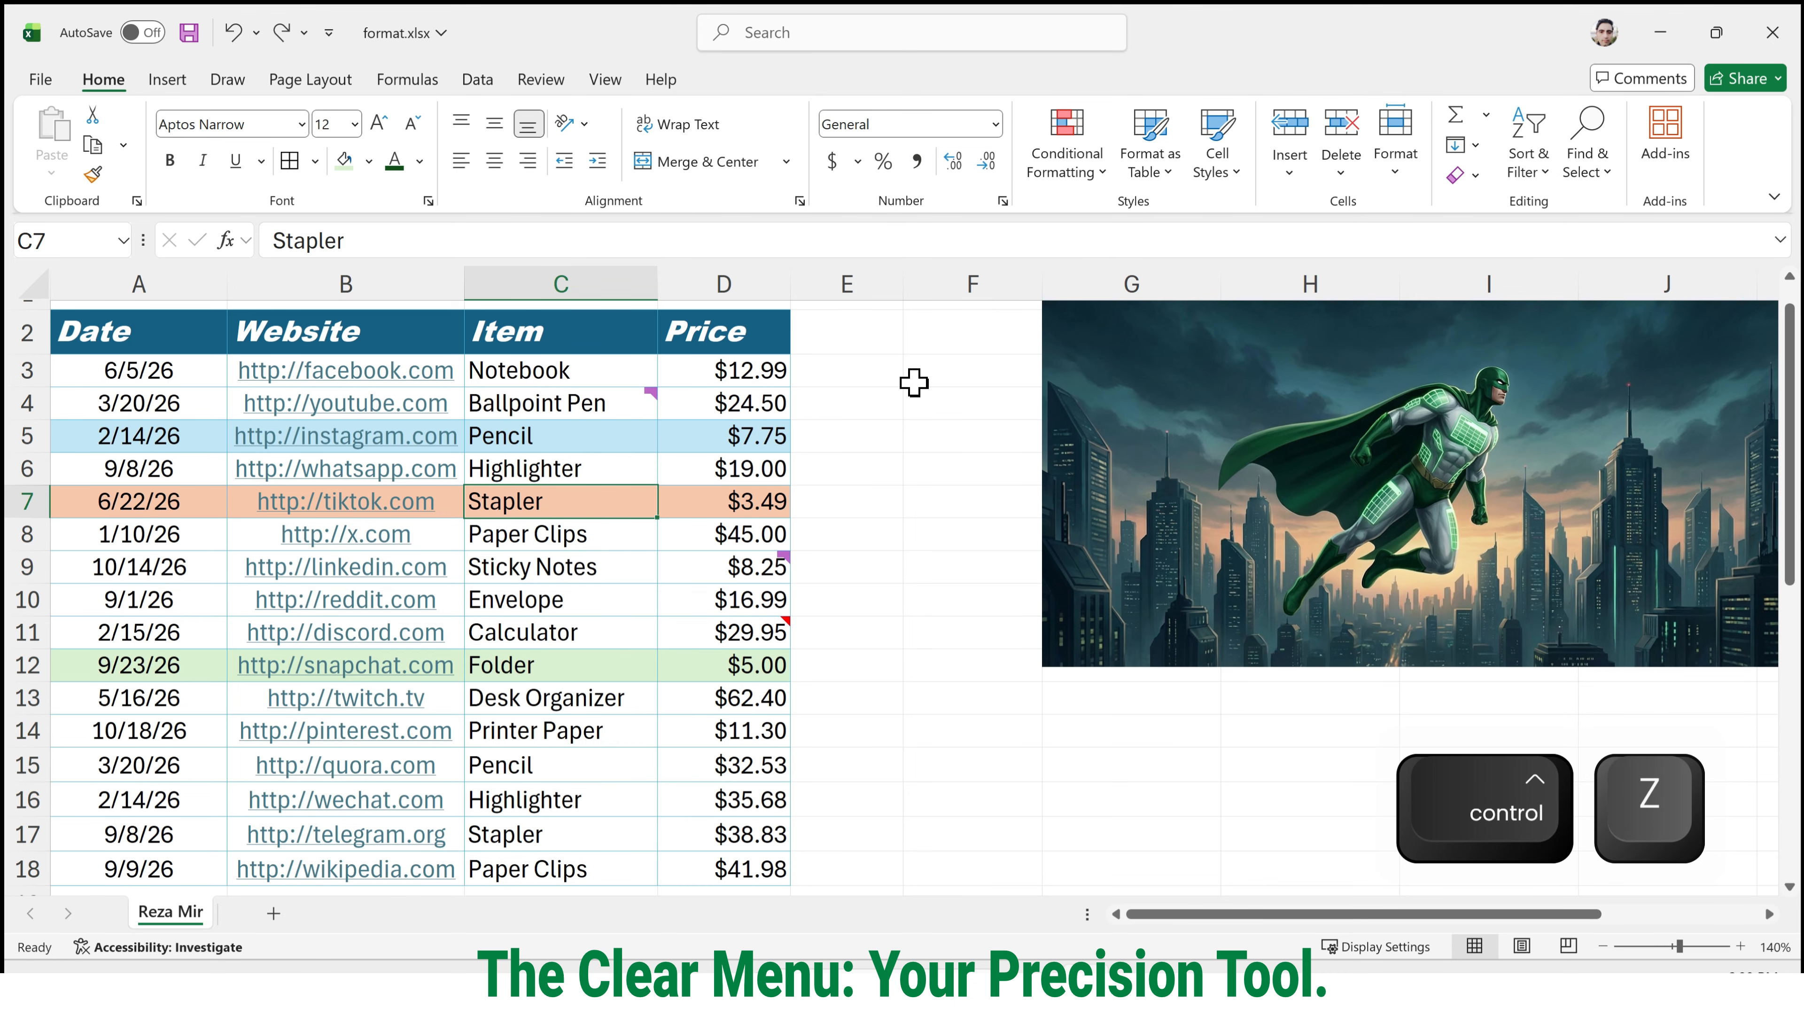
Remove only the formatting from the table data A3:D17 with Clear Formats.
{"action": "left_click_drag", "start_coordinate": [112, 373], "coordinate": [738, 835]}
{"action": "left_click", "coordinate": [1469, 177]}
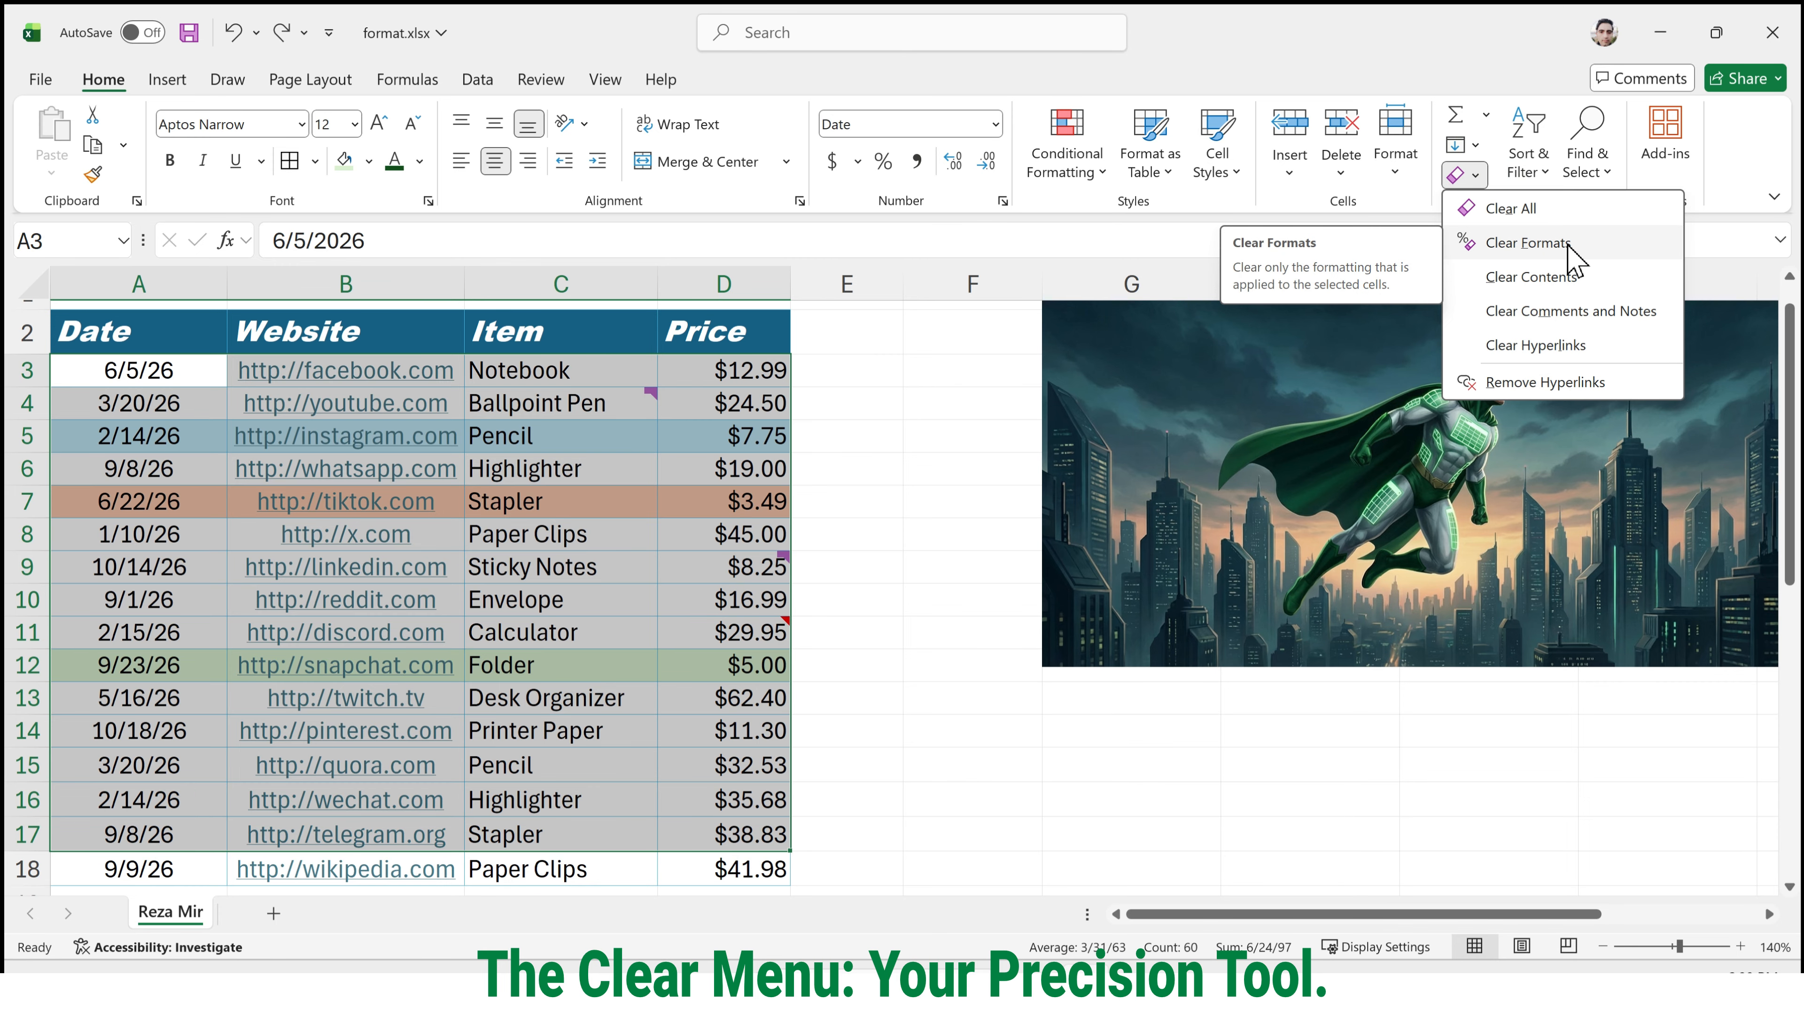
{"action": "left_click", "coordinate": [1549, 242]}
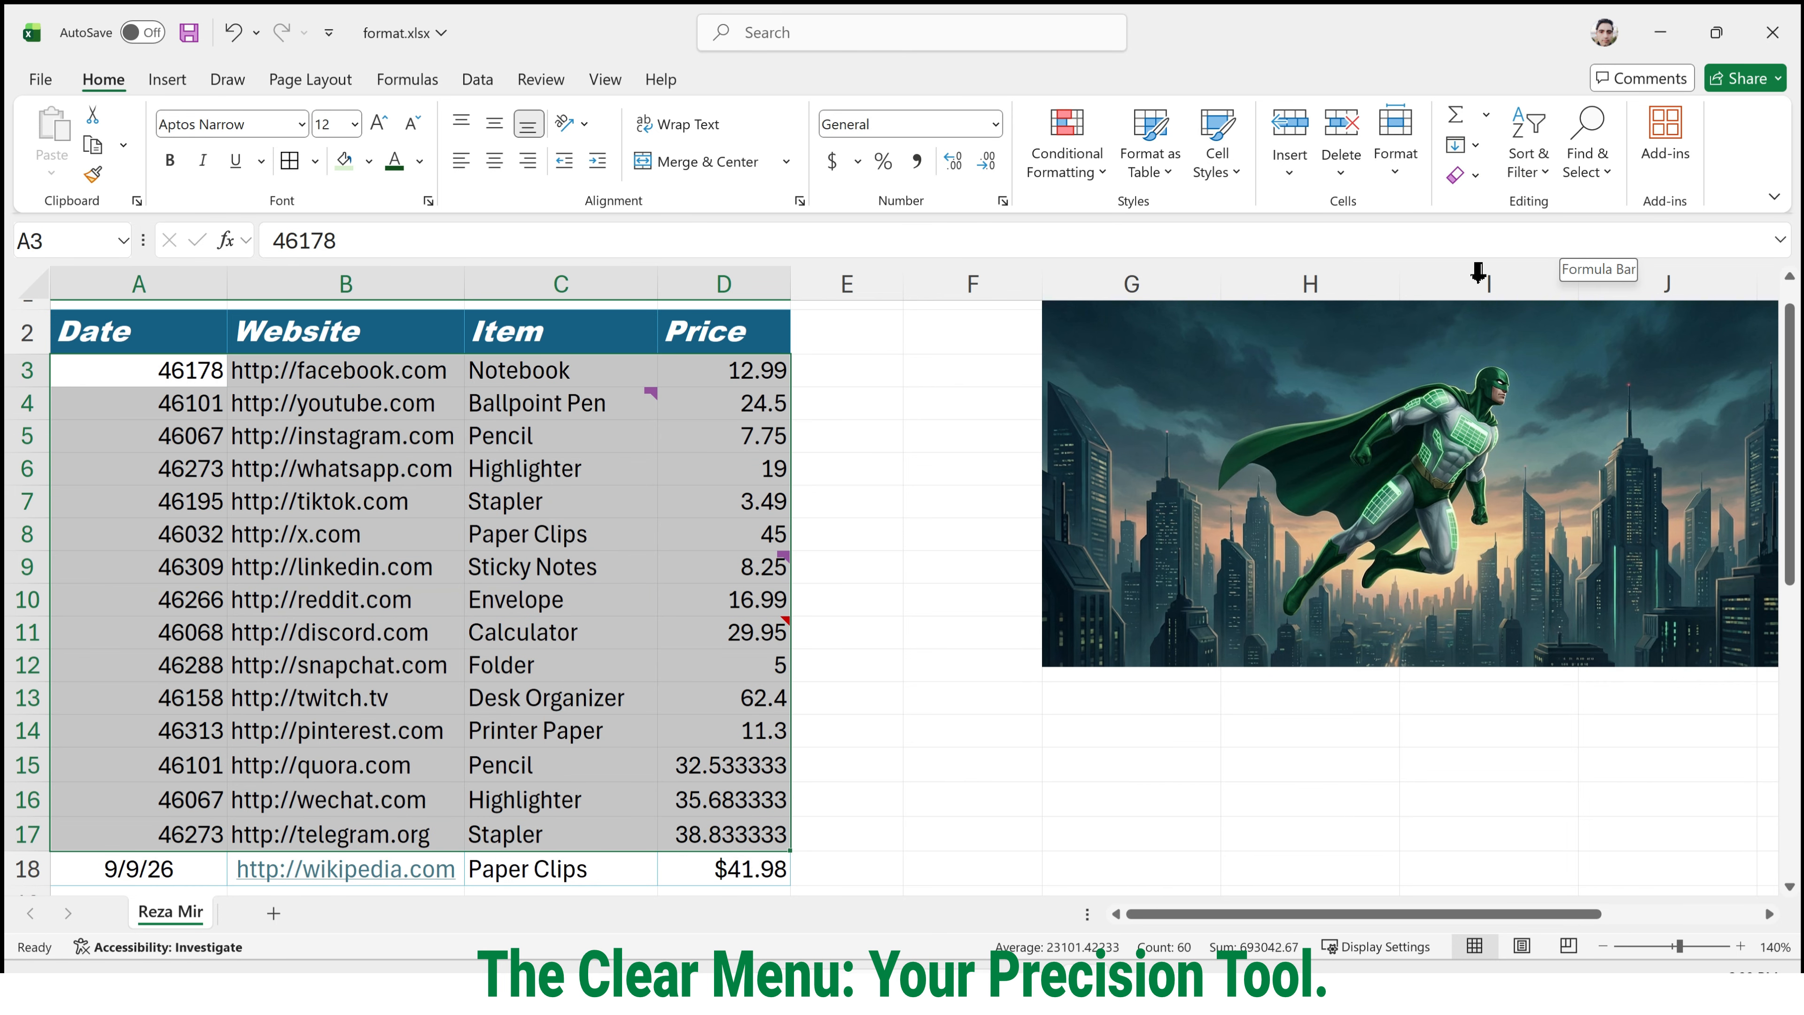
{"action": "left_click", "coordinate": [586, 446]}
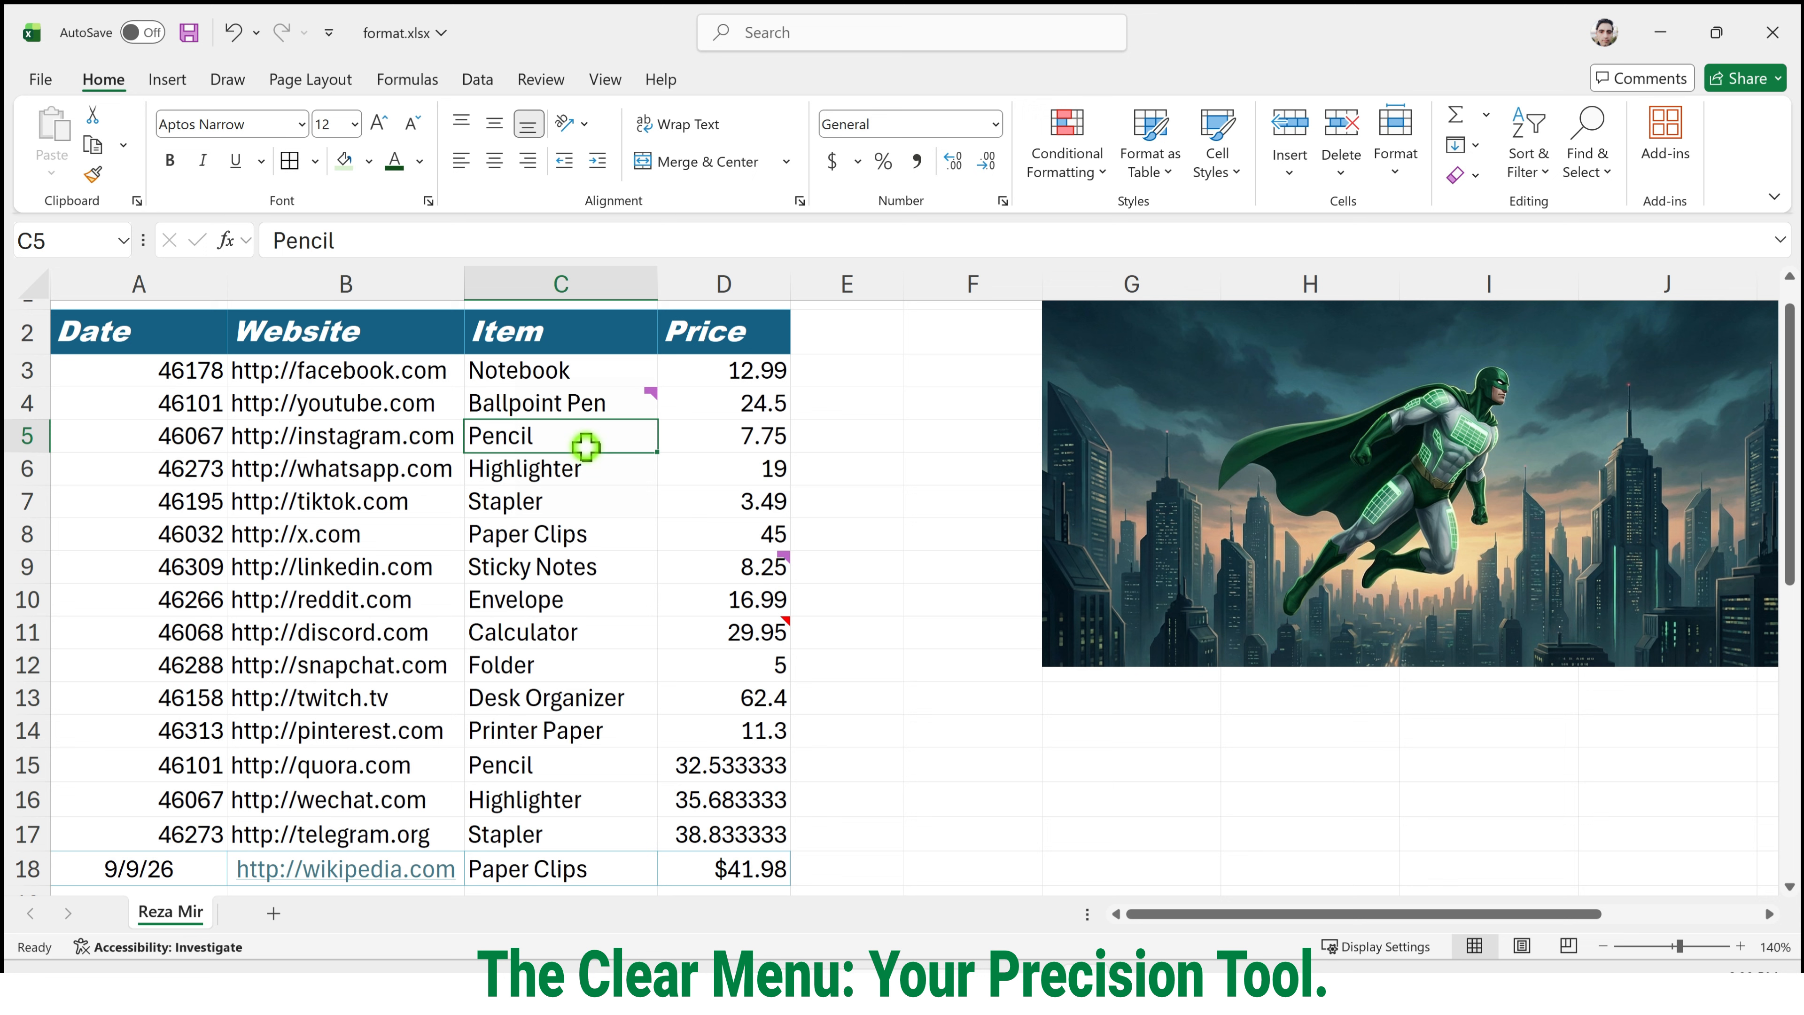
{"action": "left_click", "coordinate": [869, 447]}
Open the Quick Analysis options for the prices D3:D7, dismiss them, and undo the format clearing.
{"action": "left_click_drag", "start_coordinate": [753, 371], "coordinate": [732, 501]}
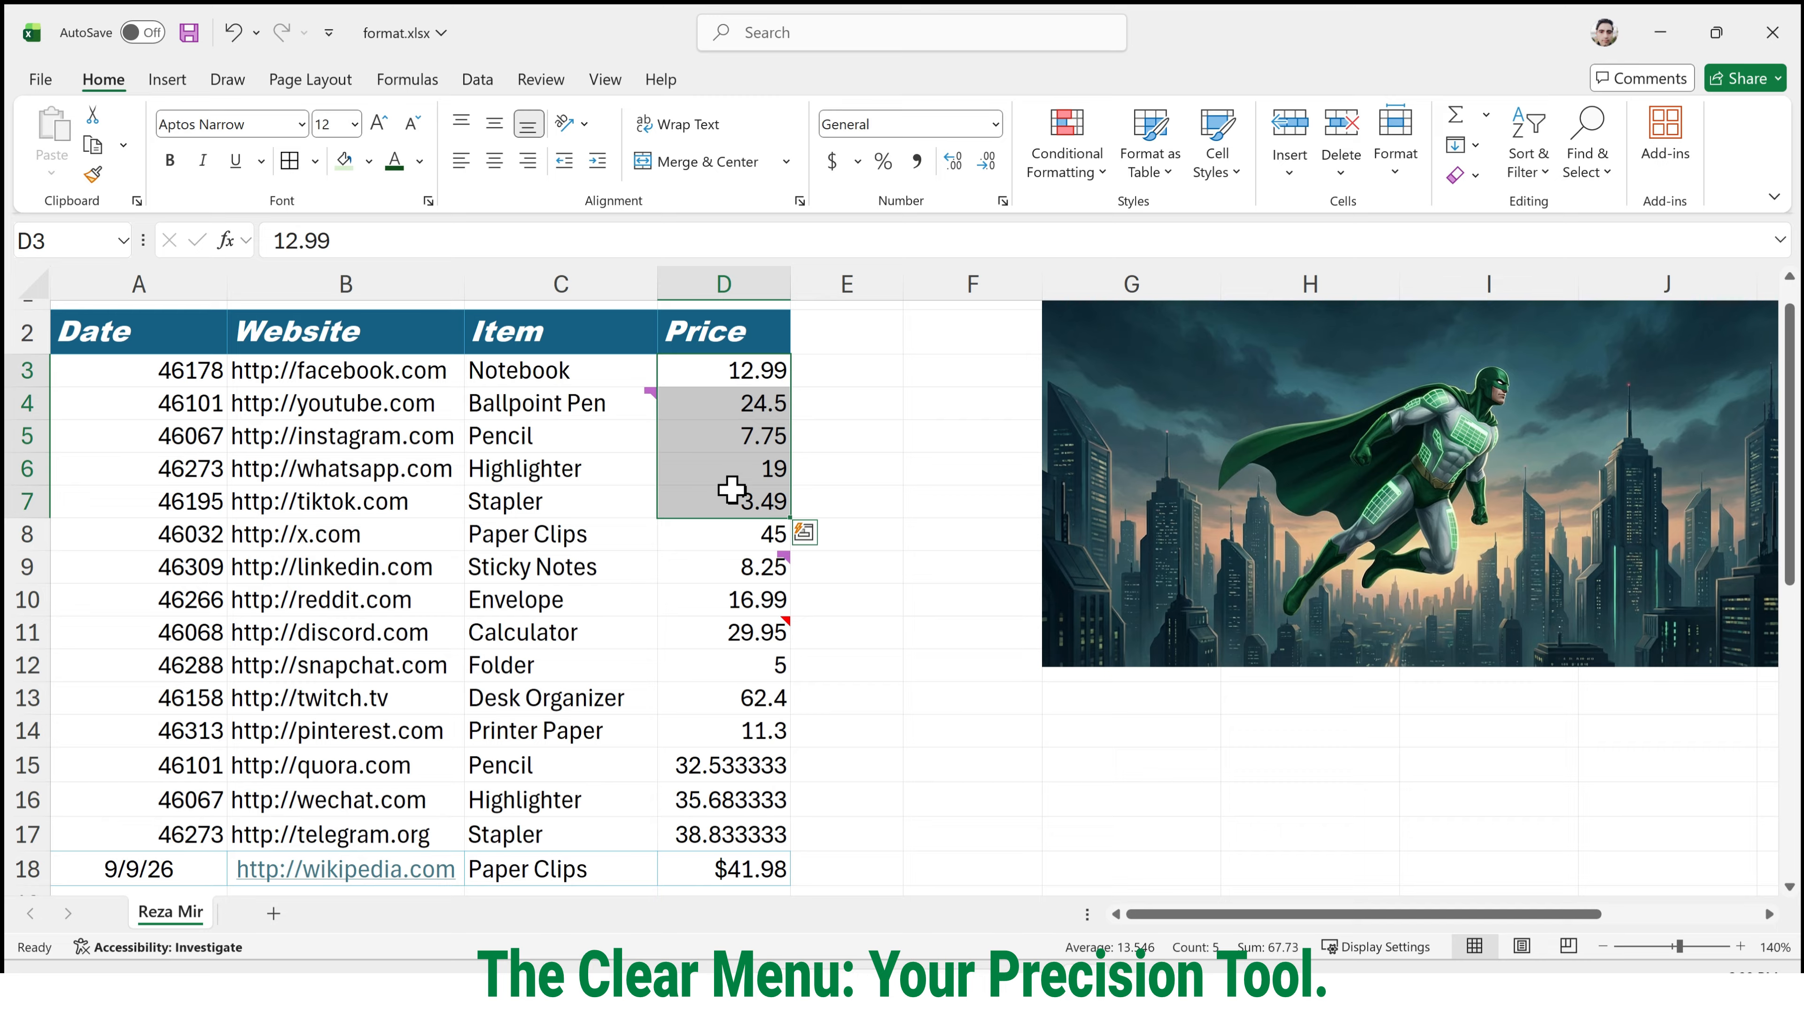
{"action": "key", "text": "ctrl"}
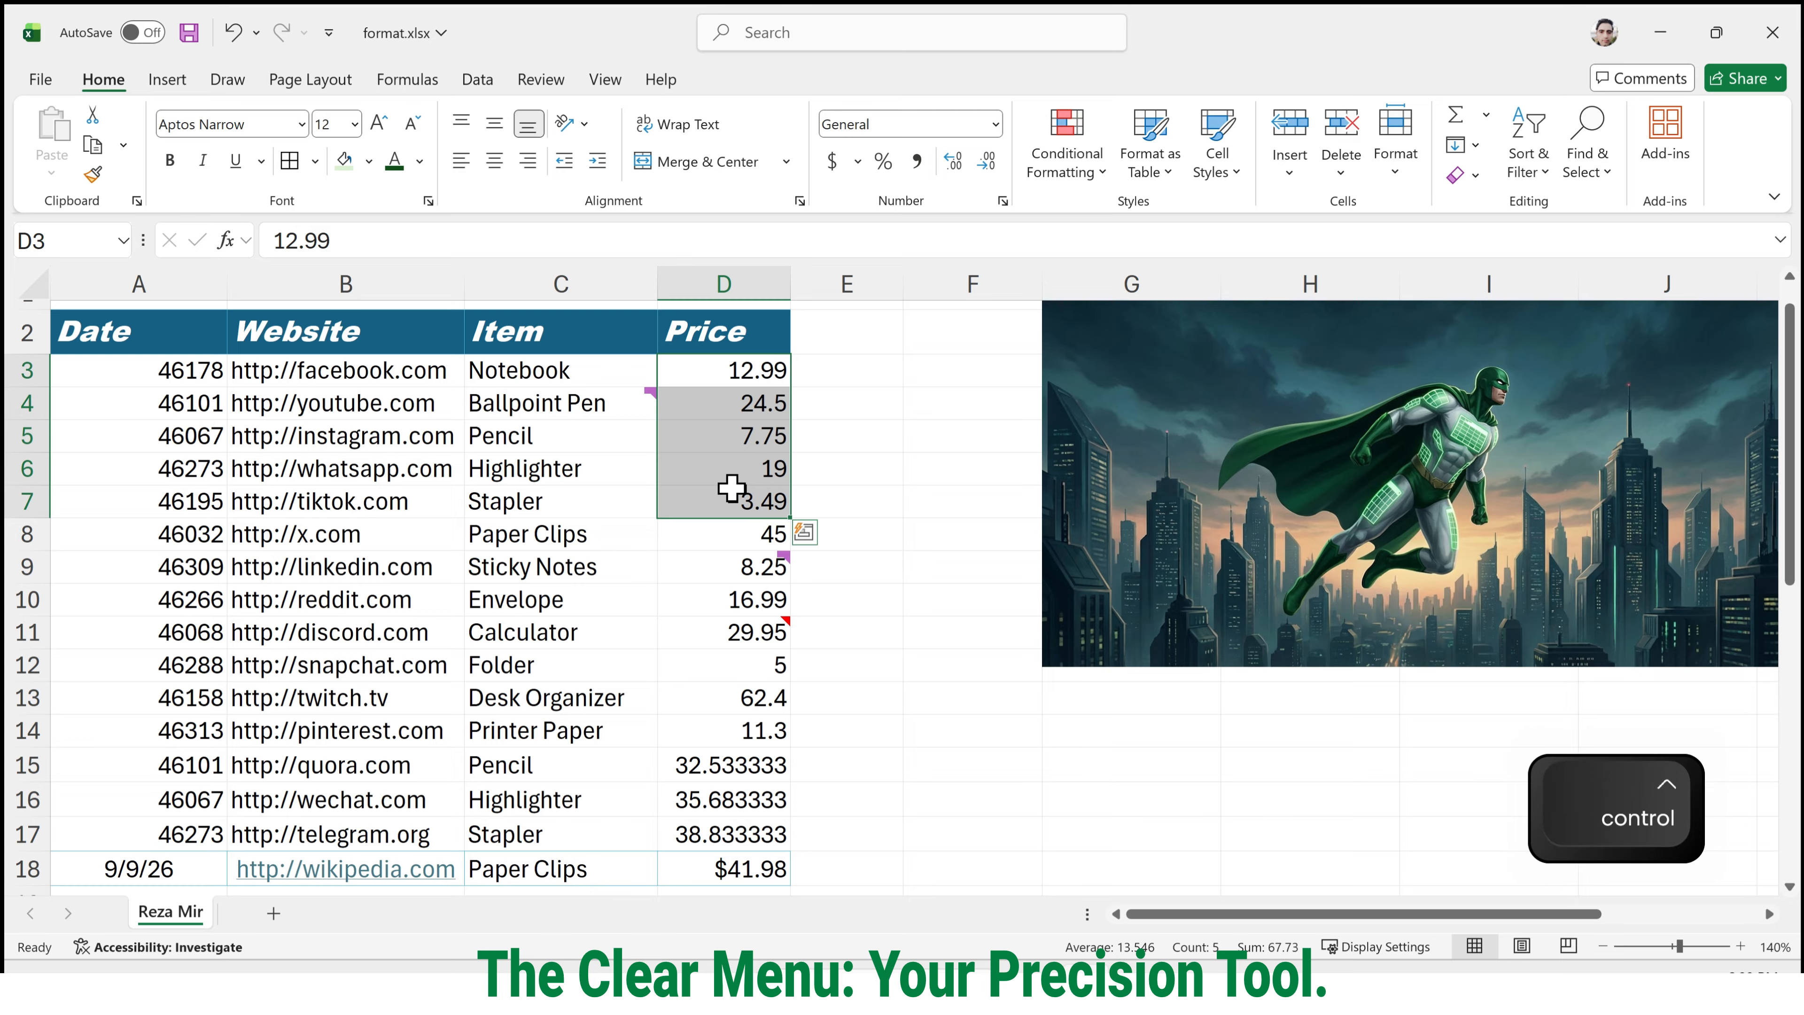
{"action": "key", "text": "ctrl+q"}
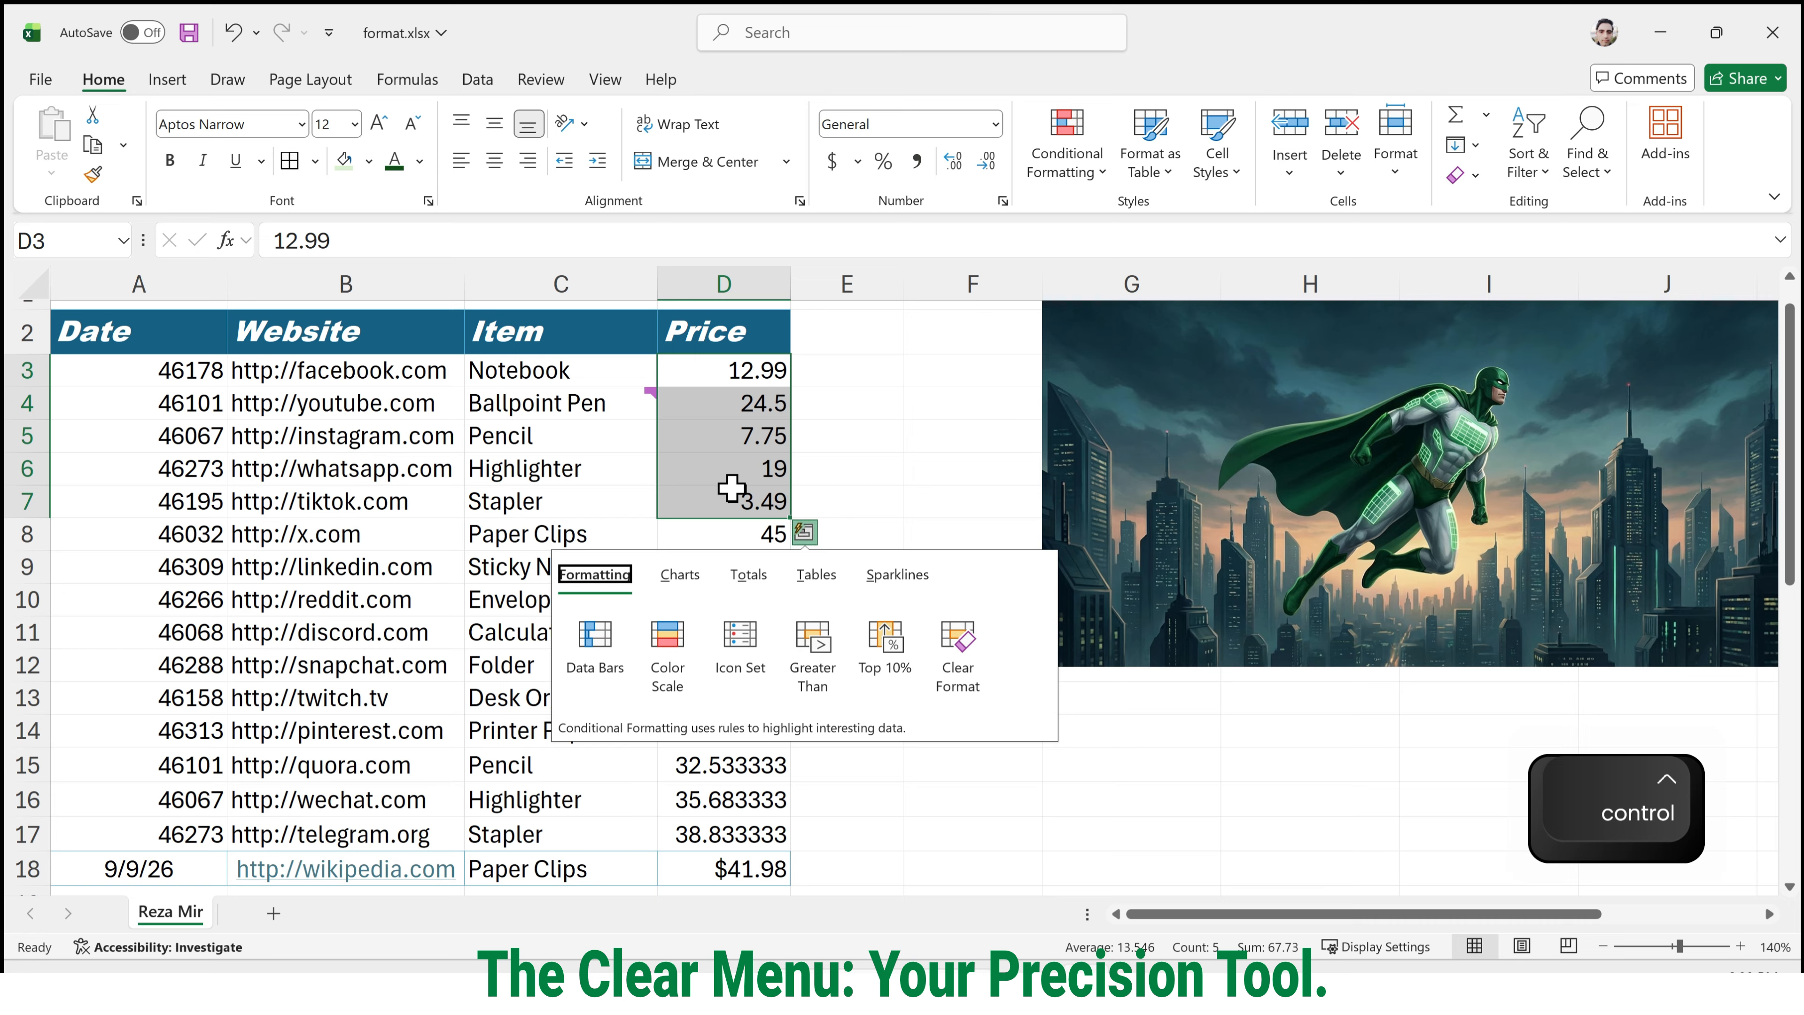
{"action": "left_click", "coordinate": [861, 424]}
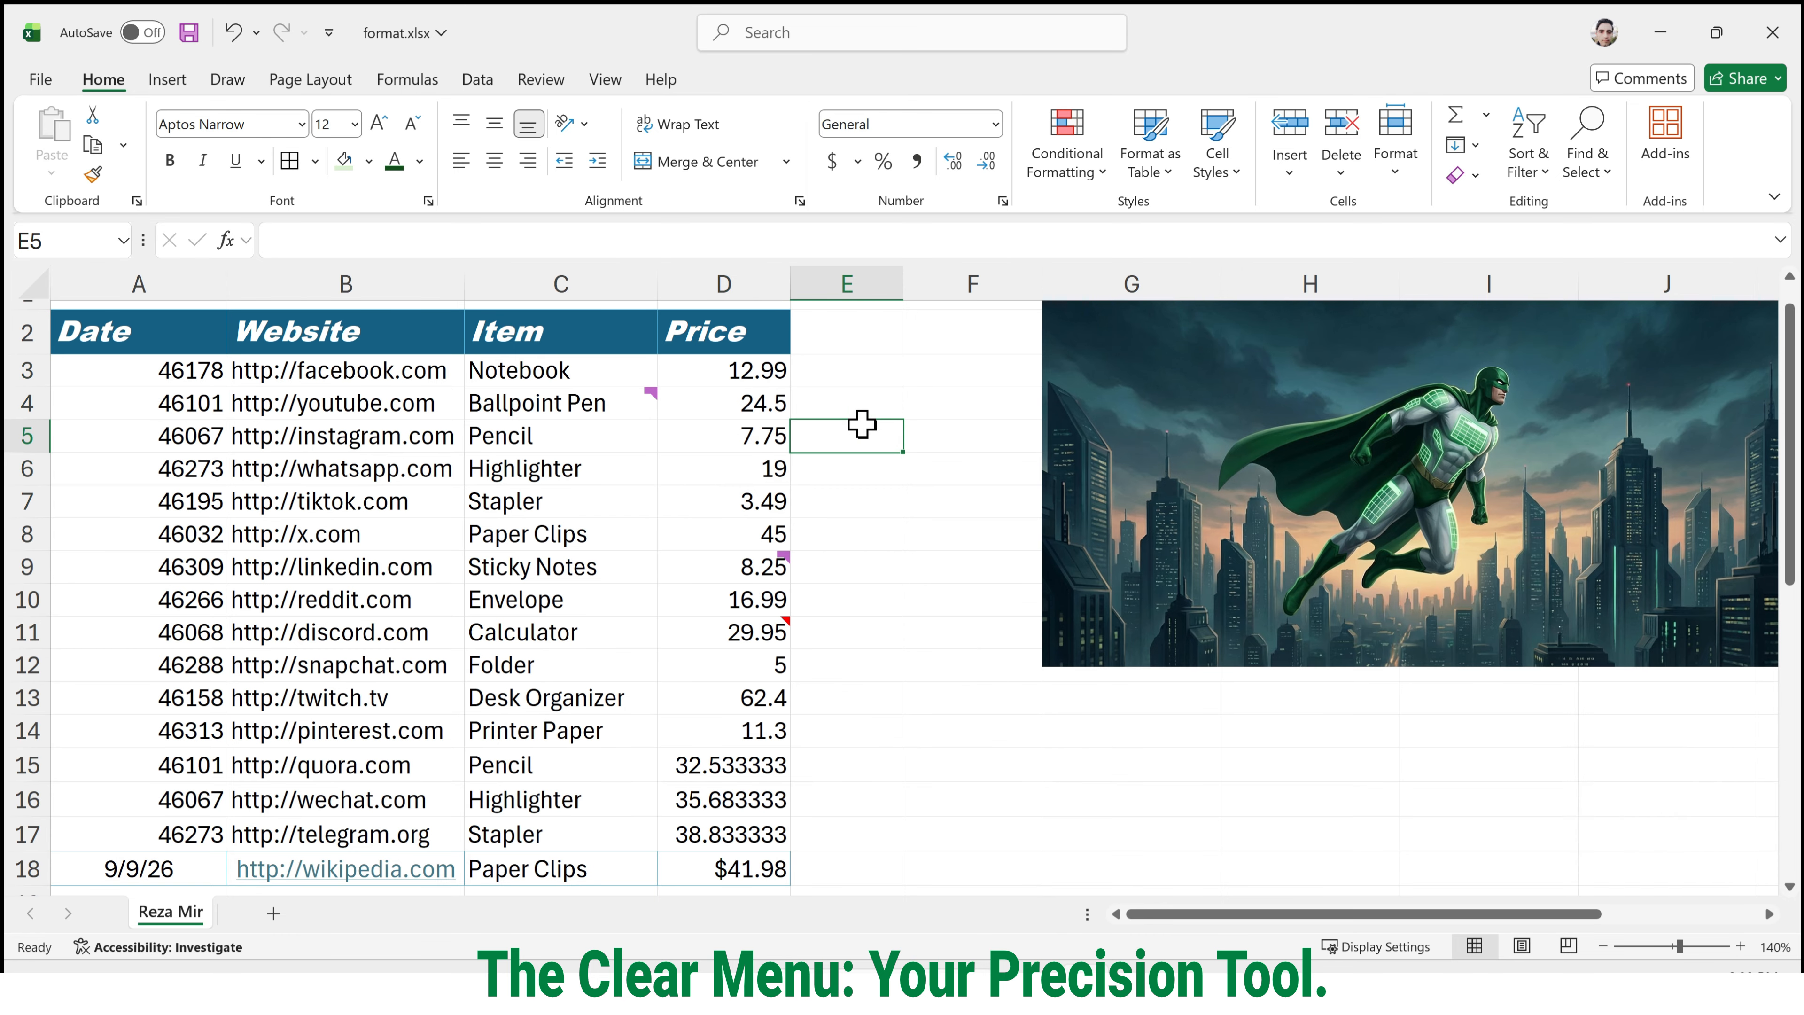
{"action": "key", "text": "ctrl+z"}
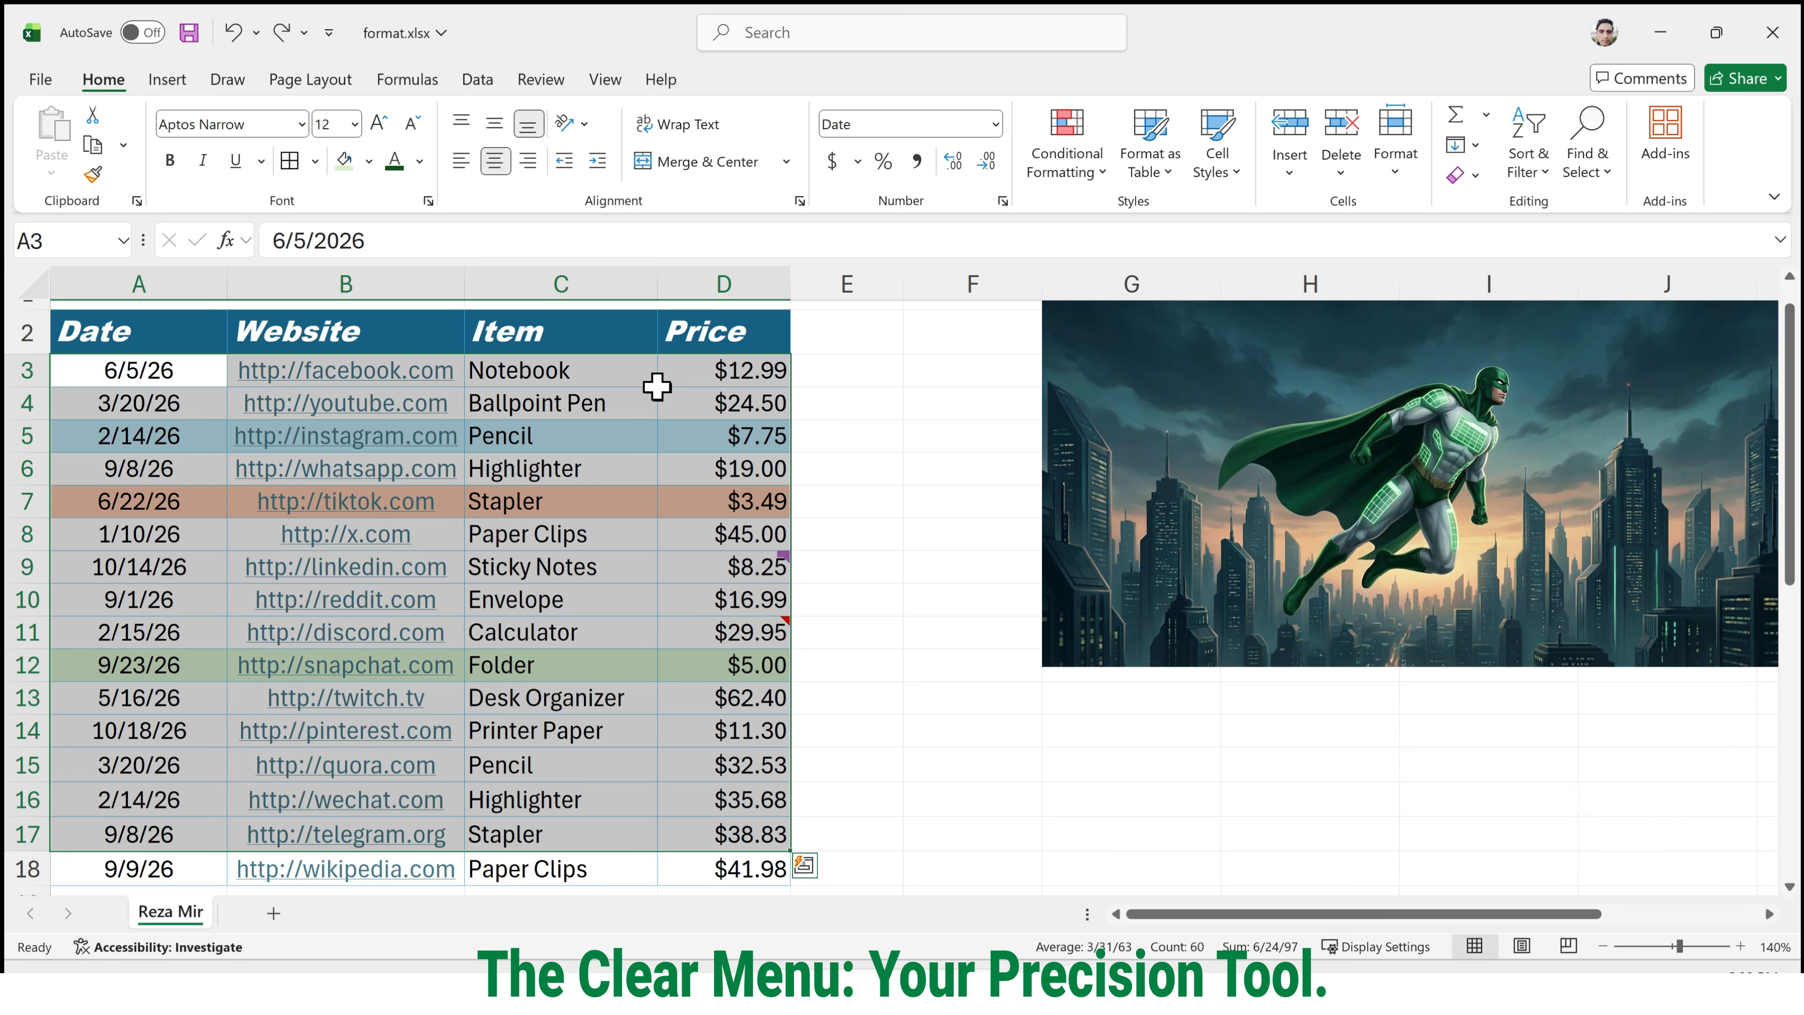
Remove only the values from the table data A3:D17 with Clear Contents, and undo the clearing.
{"action": "left_click", "coordinate": [1476, 175]}
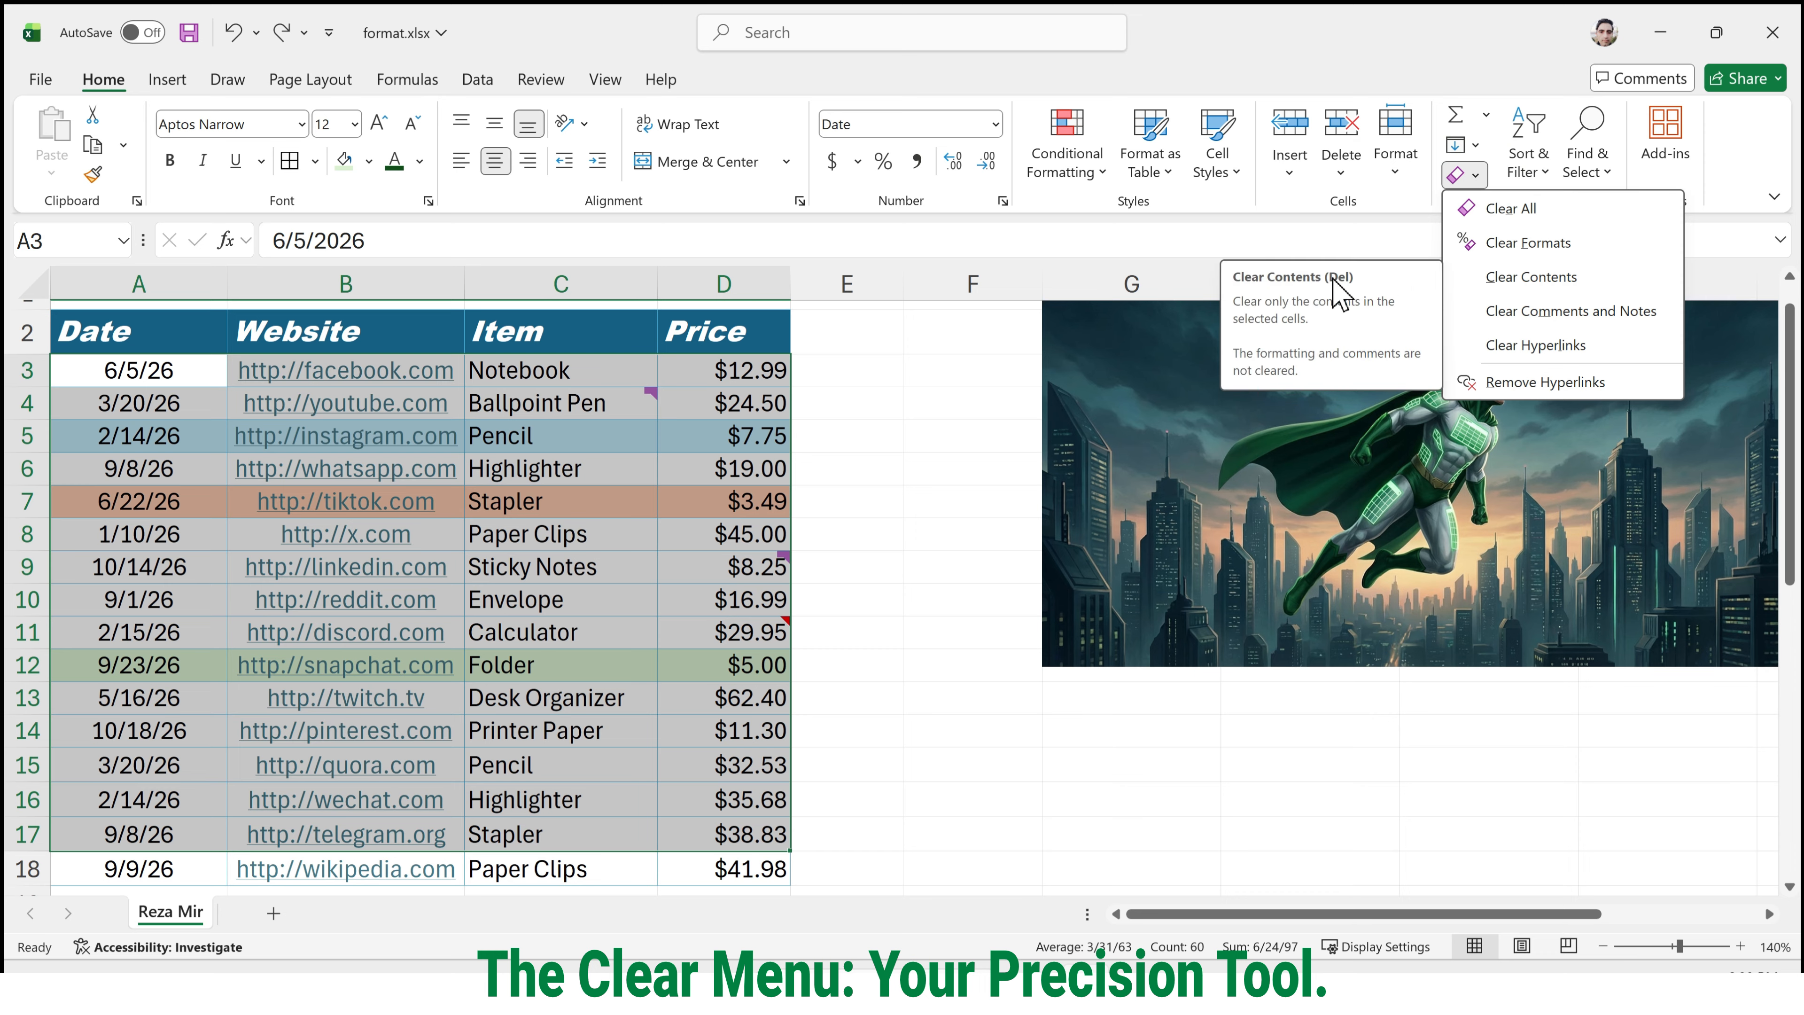
{"action": "left_click", "coordinate": [1497, 284]}
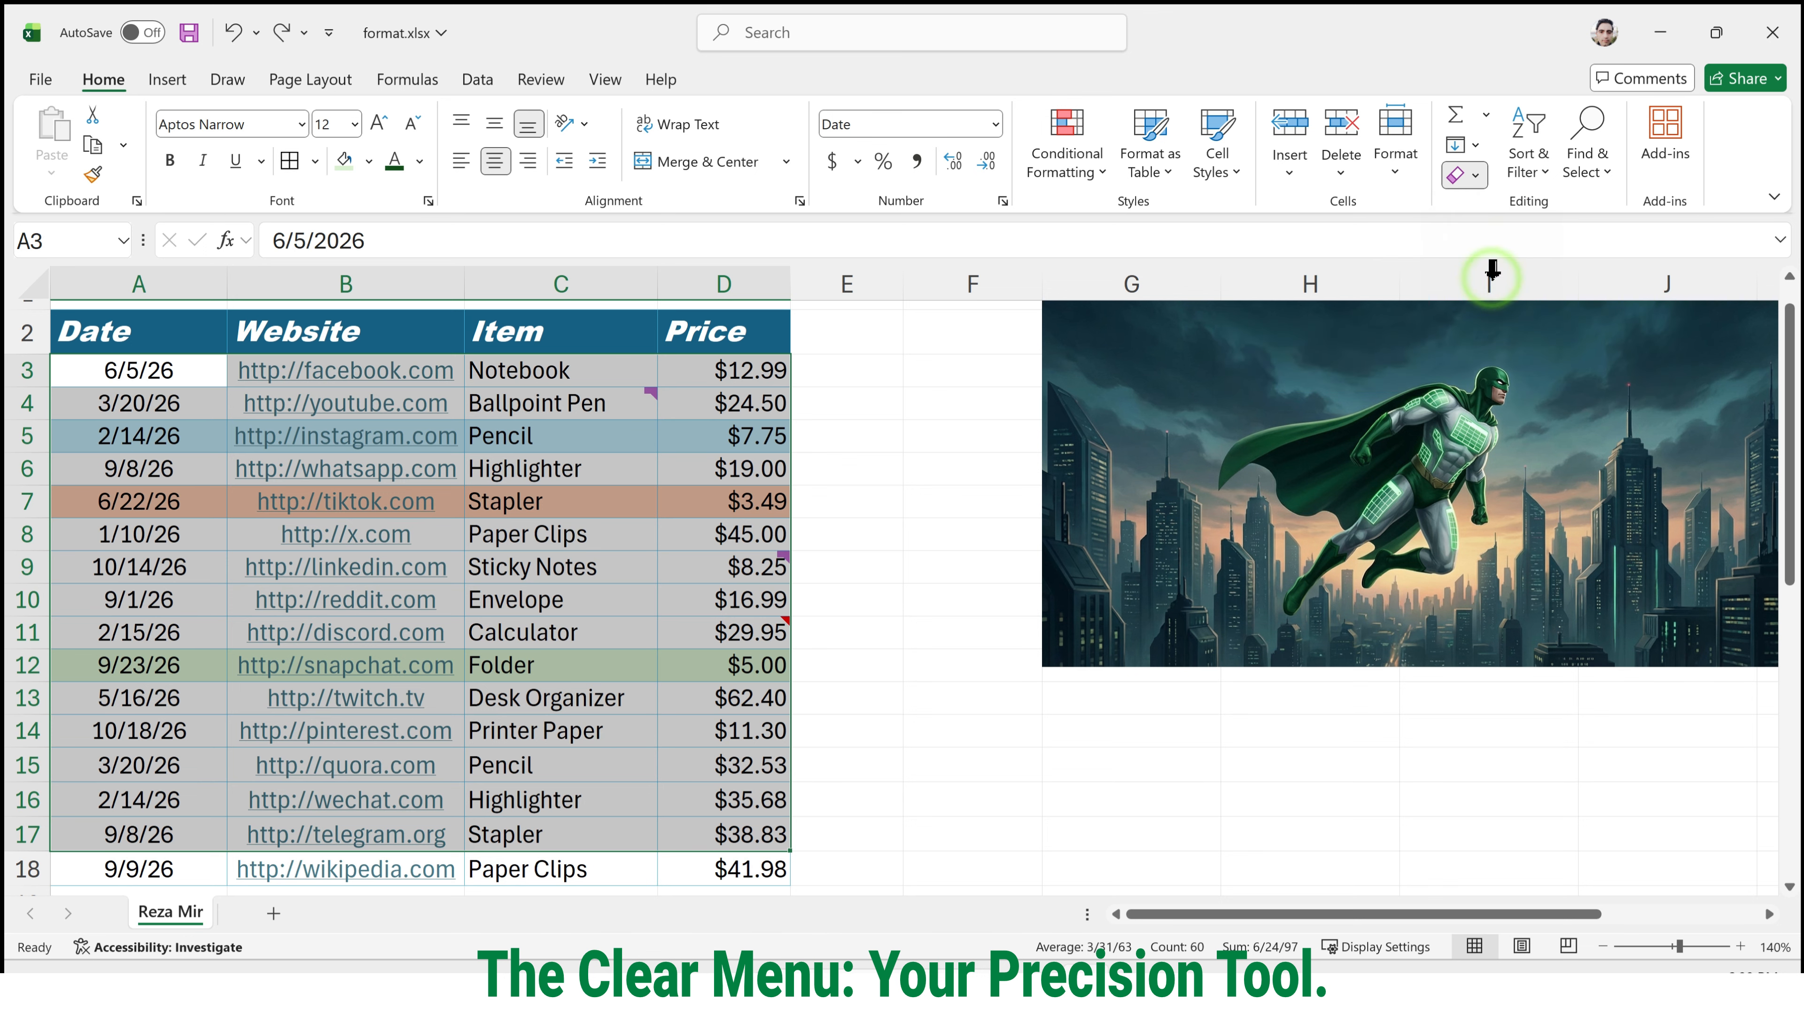
{"action": "left_click", "coordinate": [772, 449]}
{"action": "left_click", "coordinate": [528, 452]}
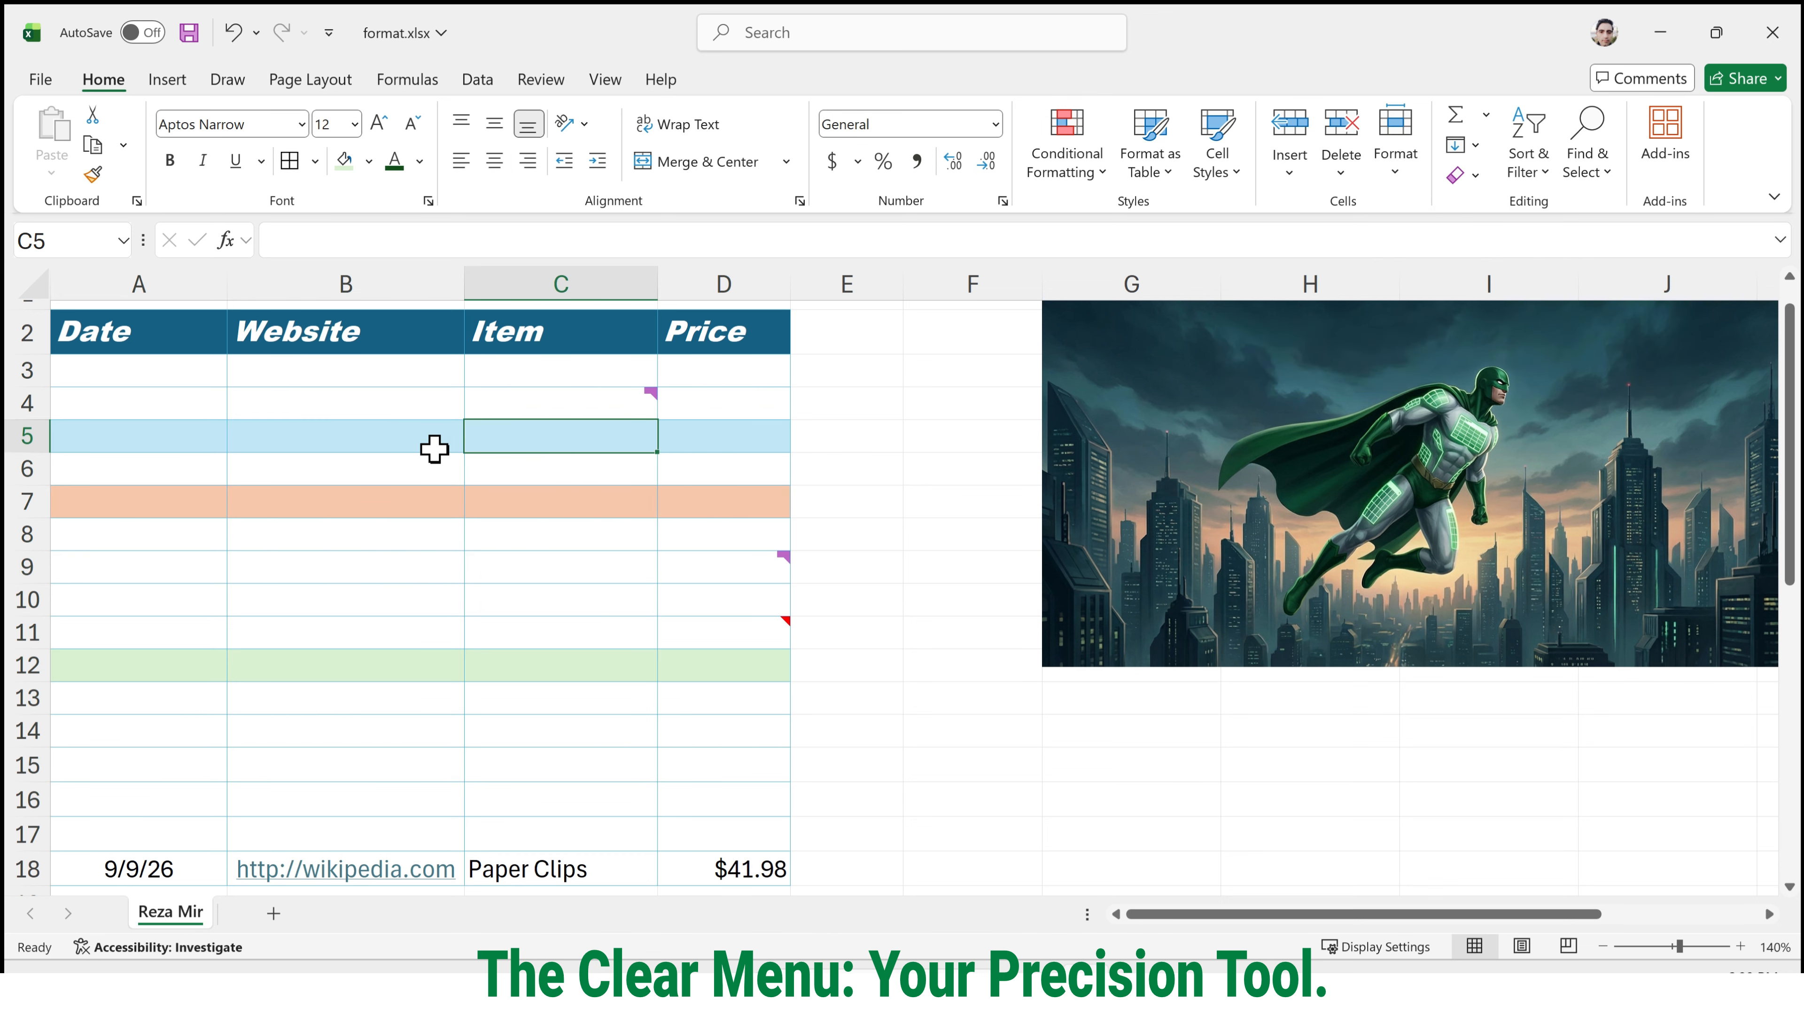
{"action": "left_click_drag", "start_coordinate": [168, 399], "coordinate": [382, 567]}
{"action": "left_click", "coordinate": [161, 427]}
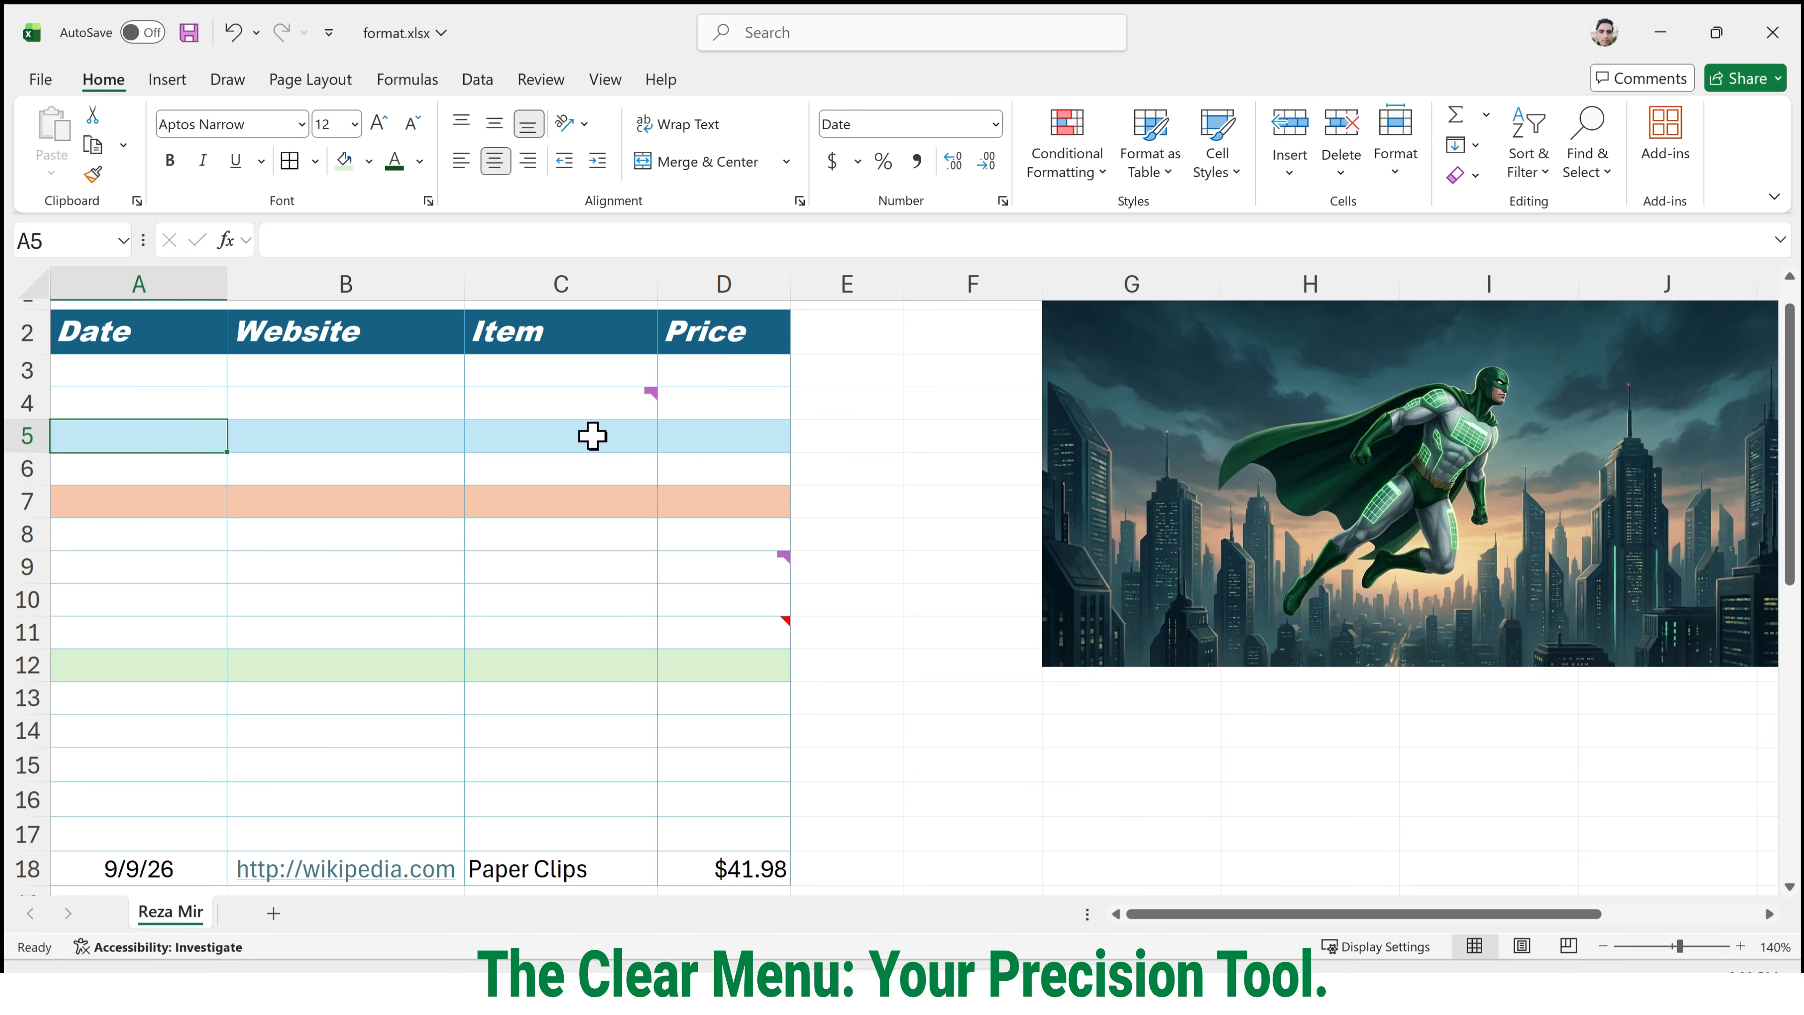
{"action": "key", "text": "ctrl+z"}
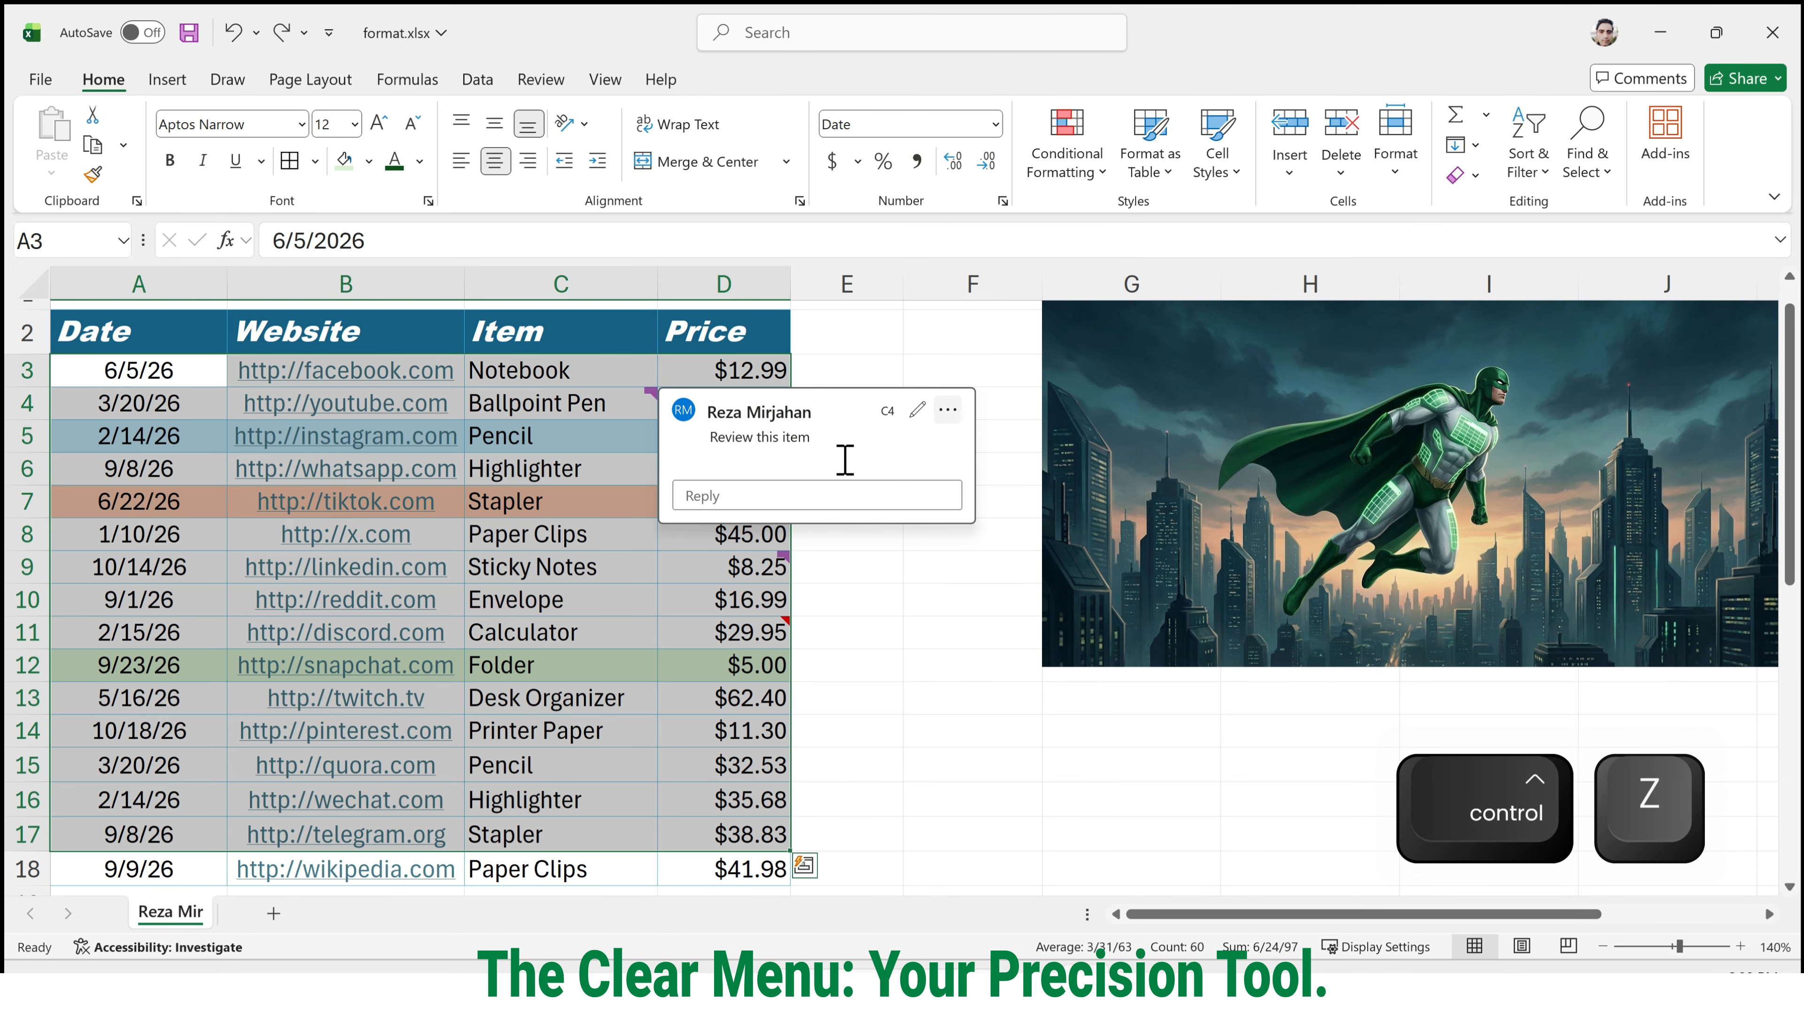
{"action": "left_click", "coordinate": [874, 367]}
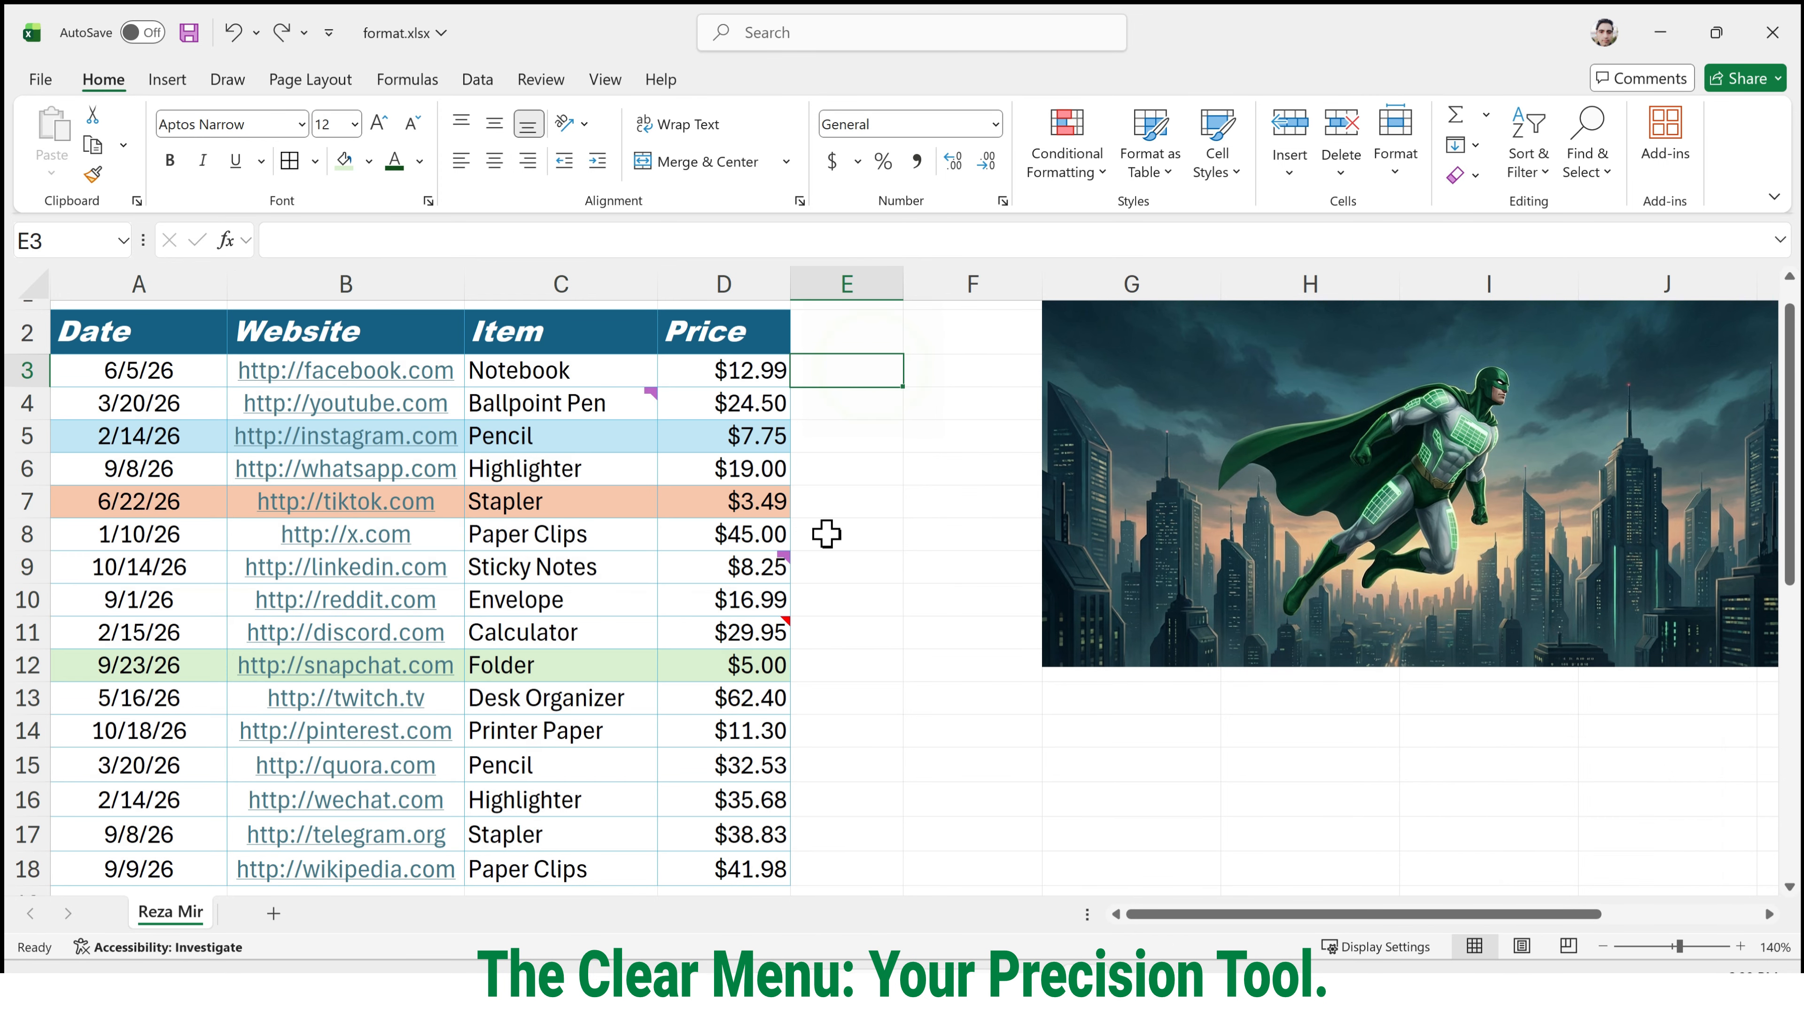
Remove the comments and notes from the Item and Price cells C4:D12 with Clear Comments and Notes.
{"action": "left_click", "coordinate": [789, 621]}
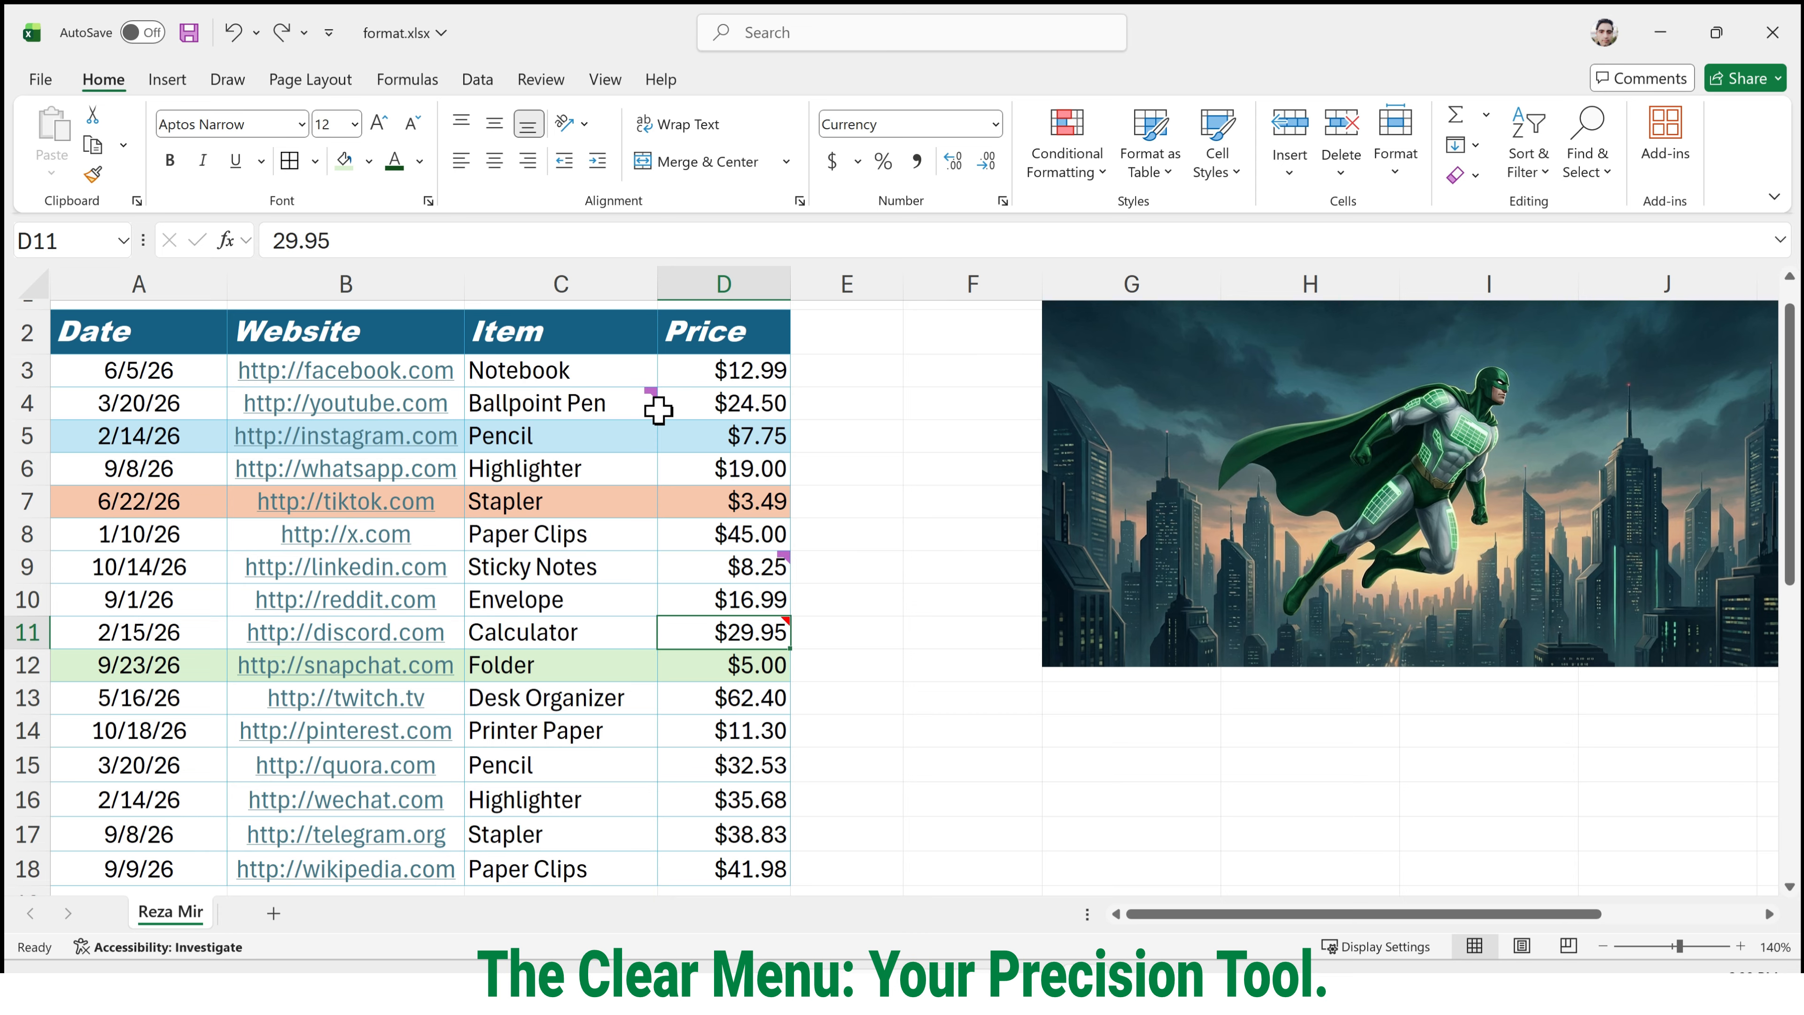
{"action": "left_click_drag", "start_coordinate": [625, 398], "coordinate": [773, 659]}
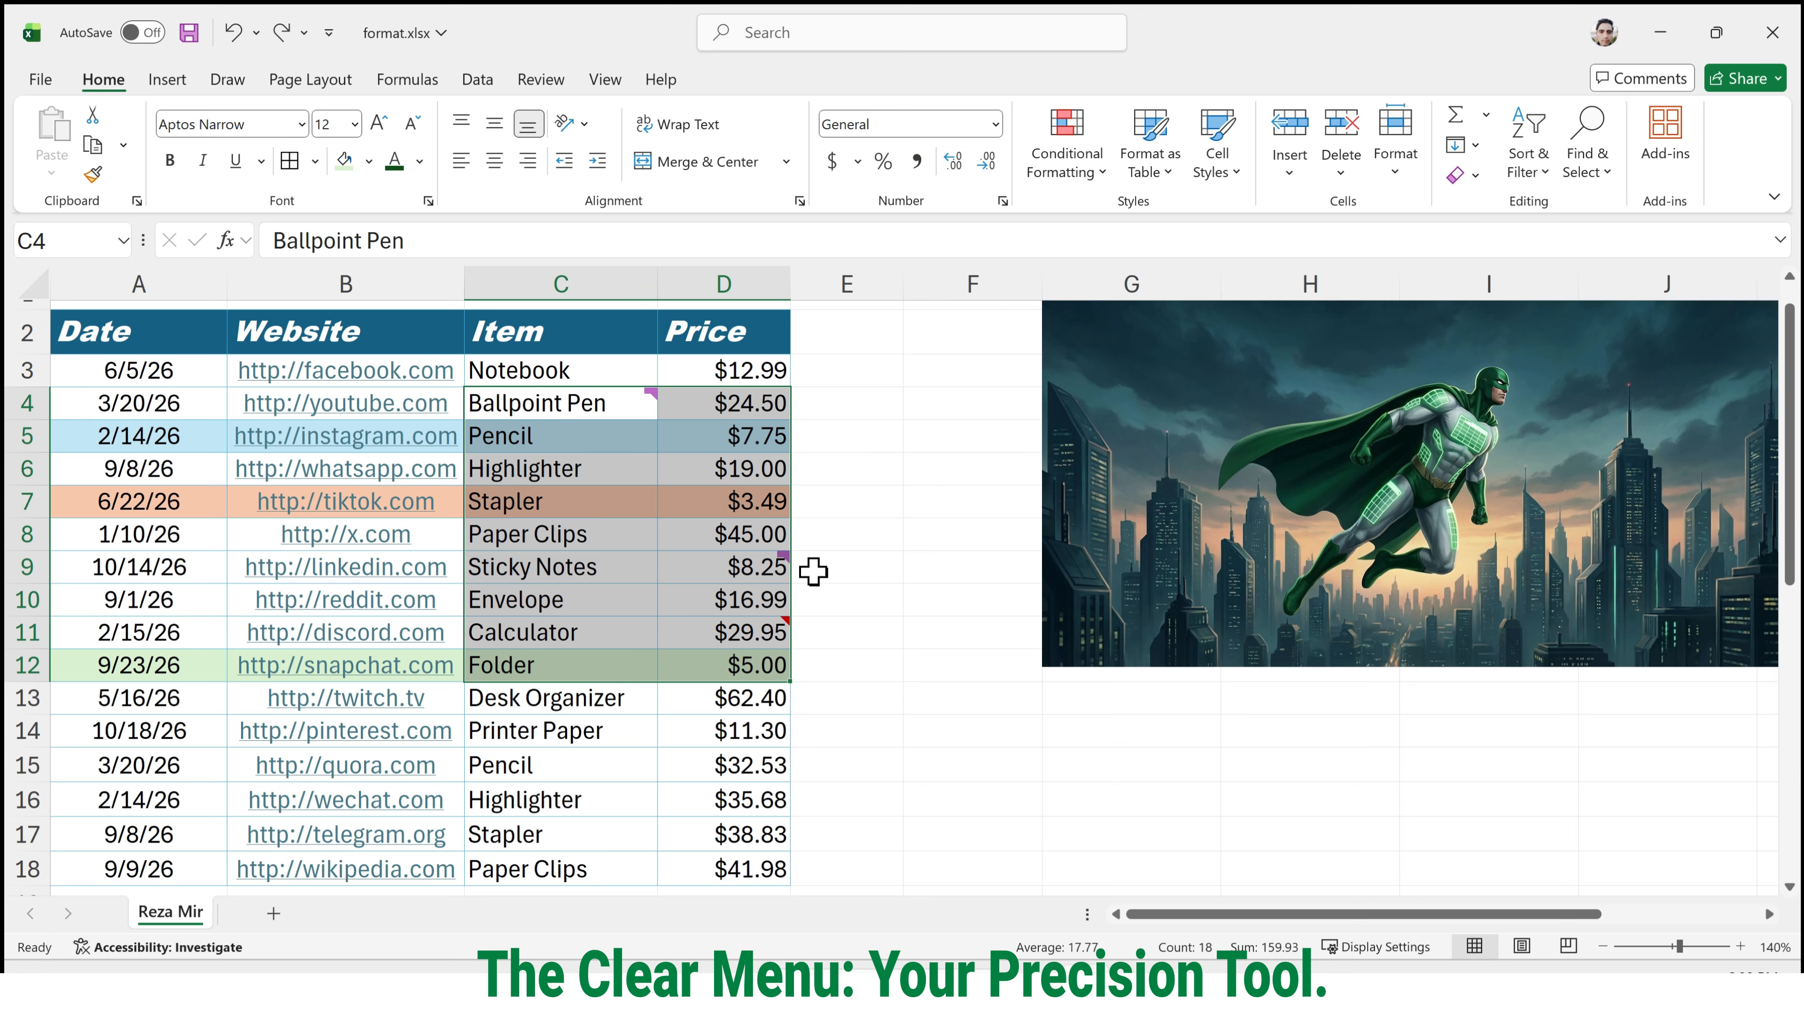
{"action": "mouse_move", "coordinate": [794, 560]}
{"action": "left_click", "coordinate": [1475, 176]}
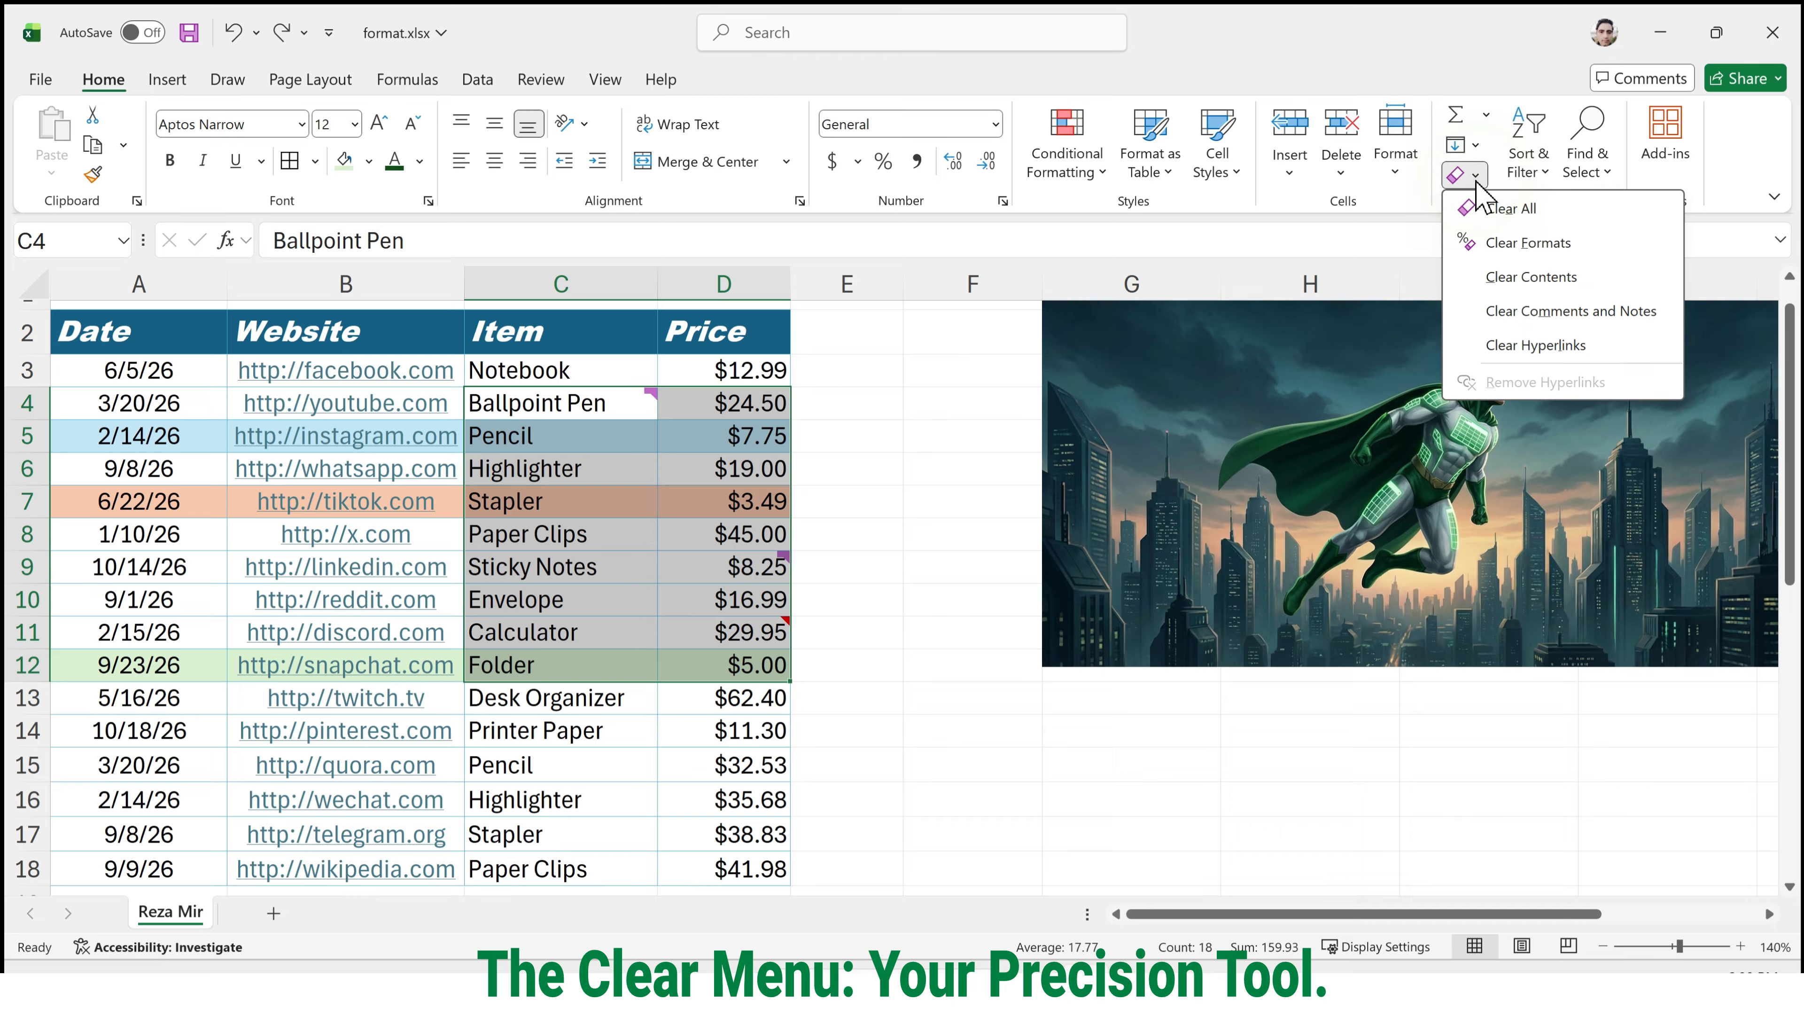
{"action": "left_click", "coordinate": [1574, 313]}
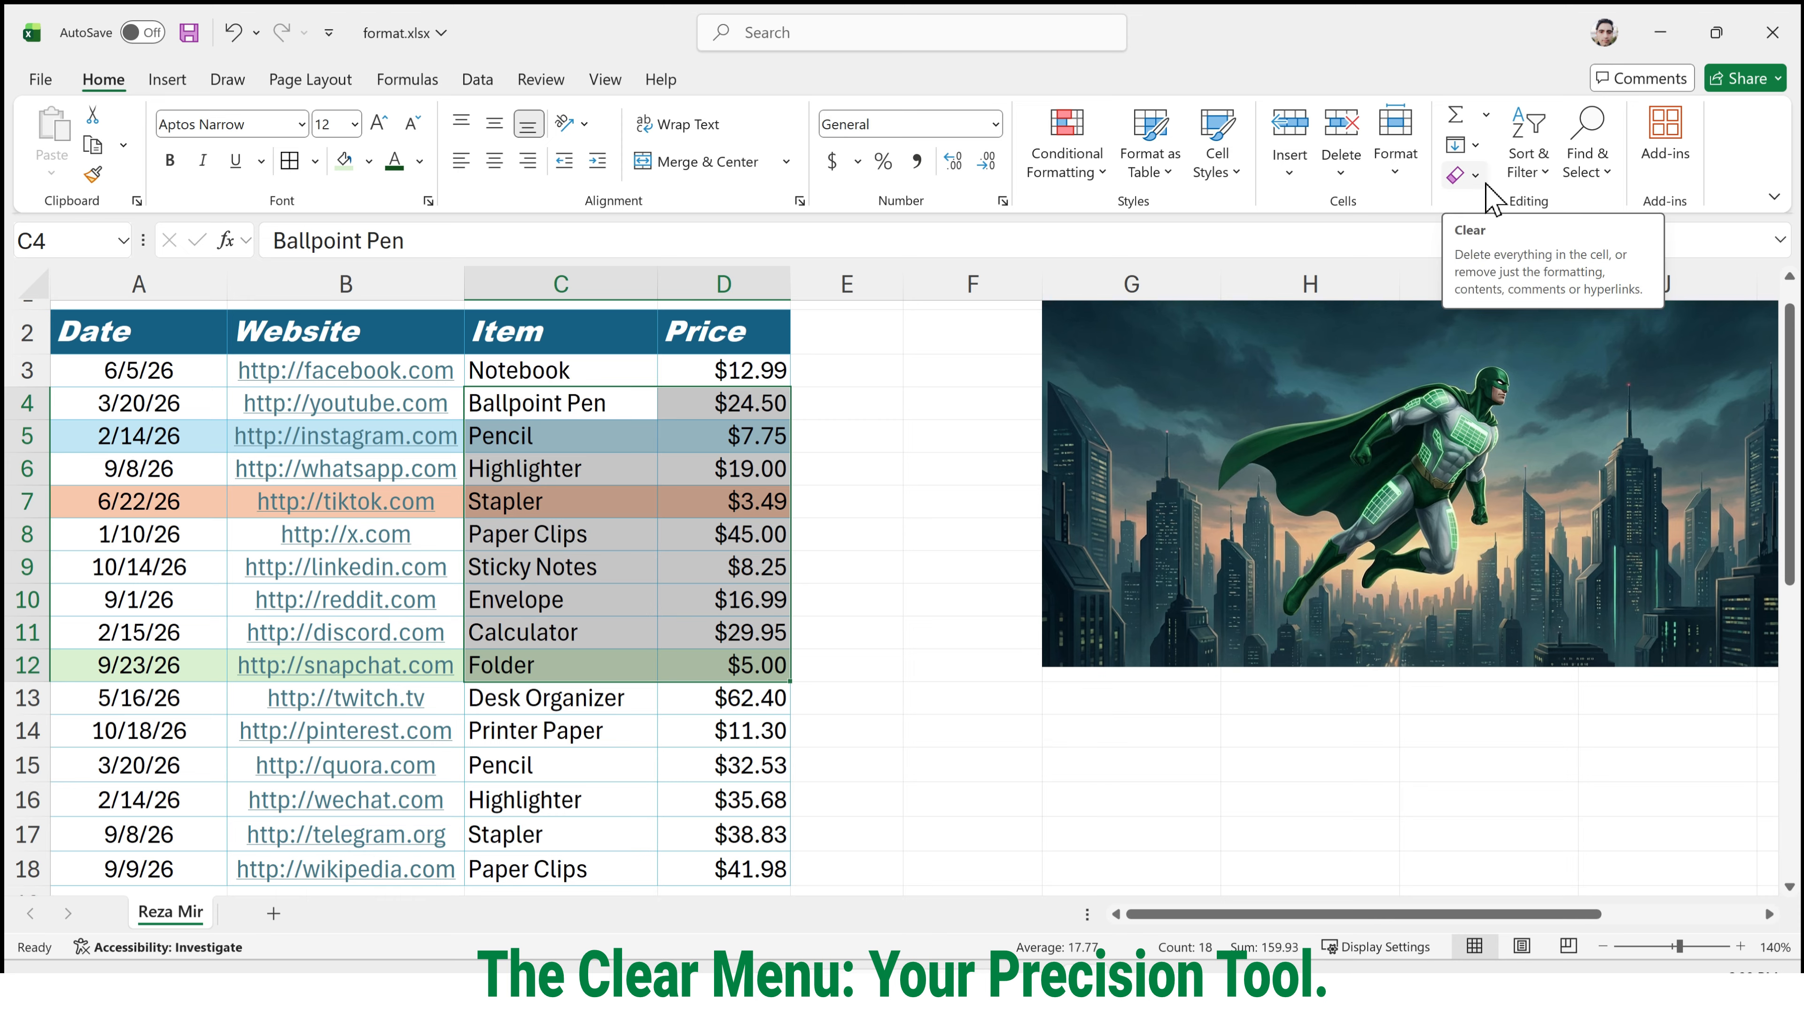
{"action": "left_click", "coordinate": [535, 502]}
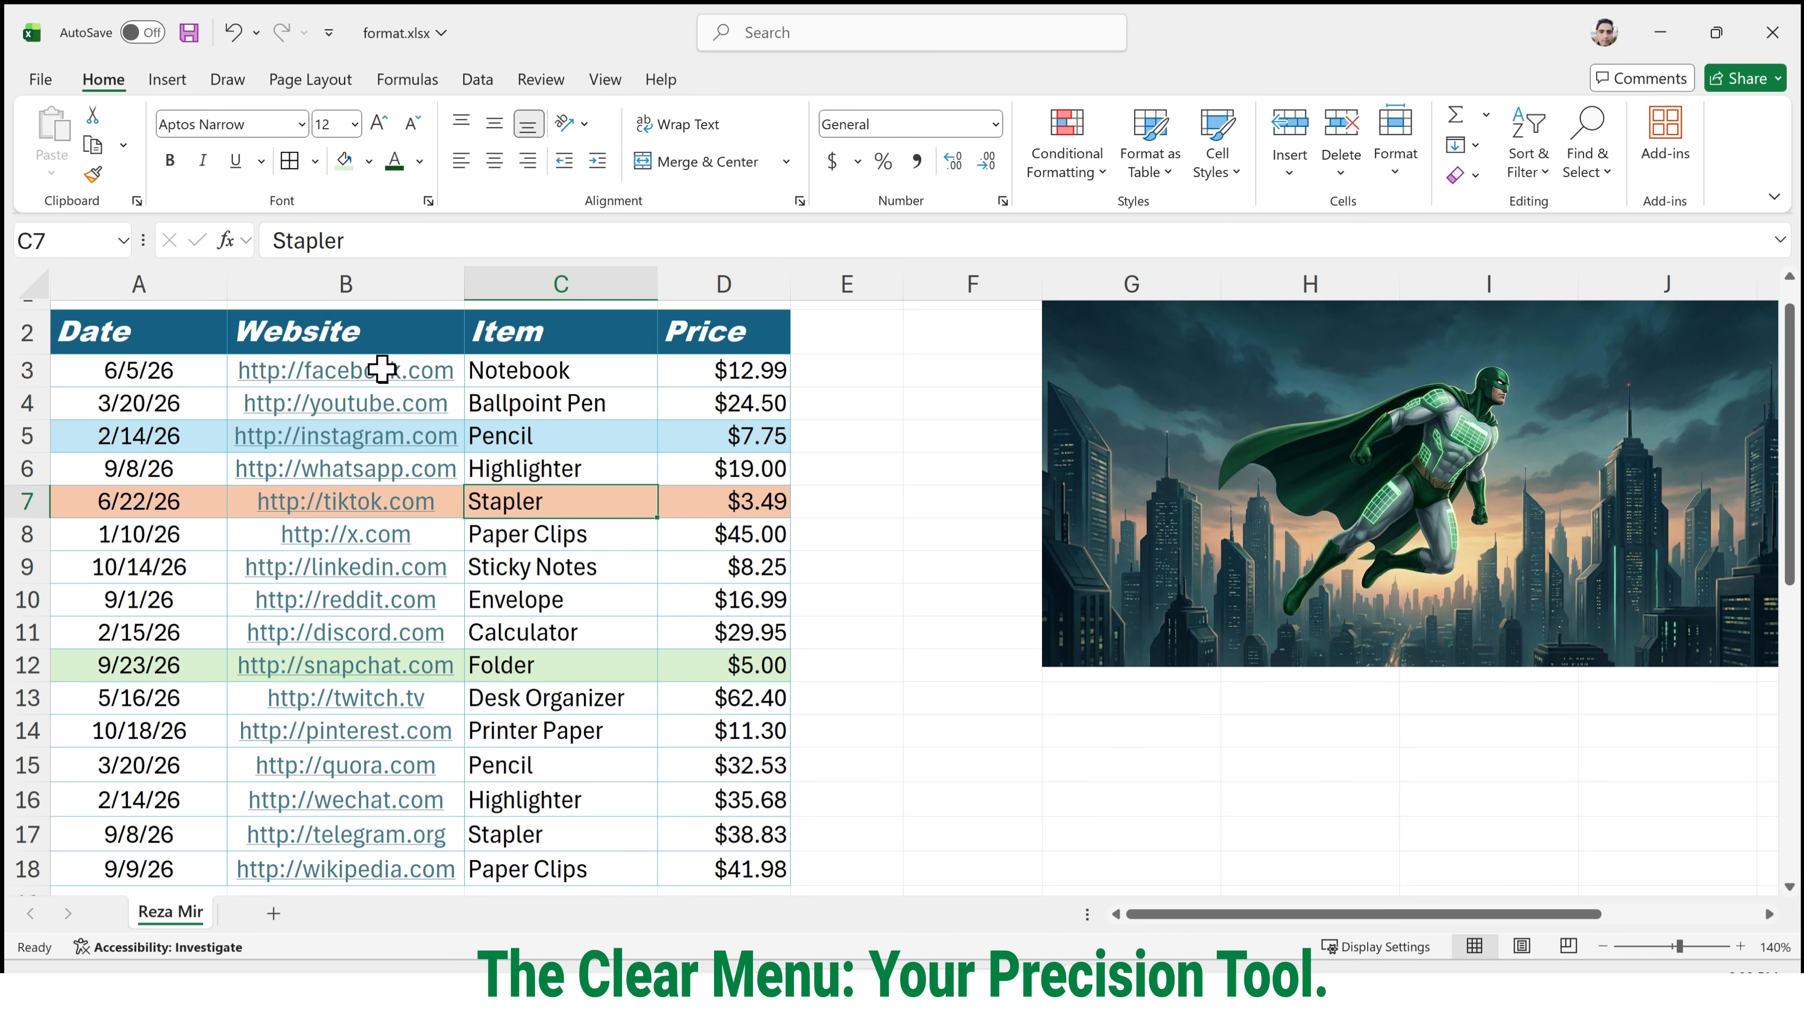
Follow the youtube.com link in B4, close the browser window, and select the tiktok.com cell B7 without following its link.
{"action": "left_click", "coordinate": [419, 402]}
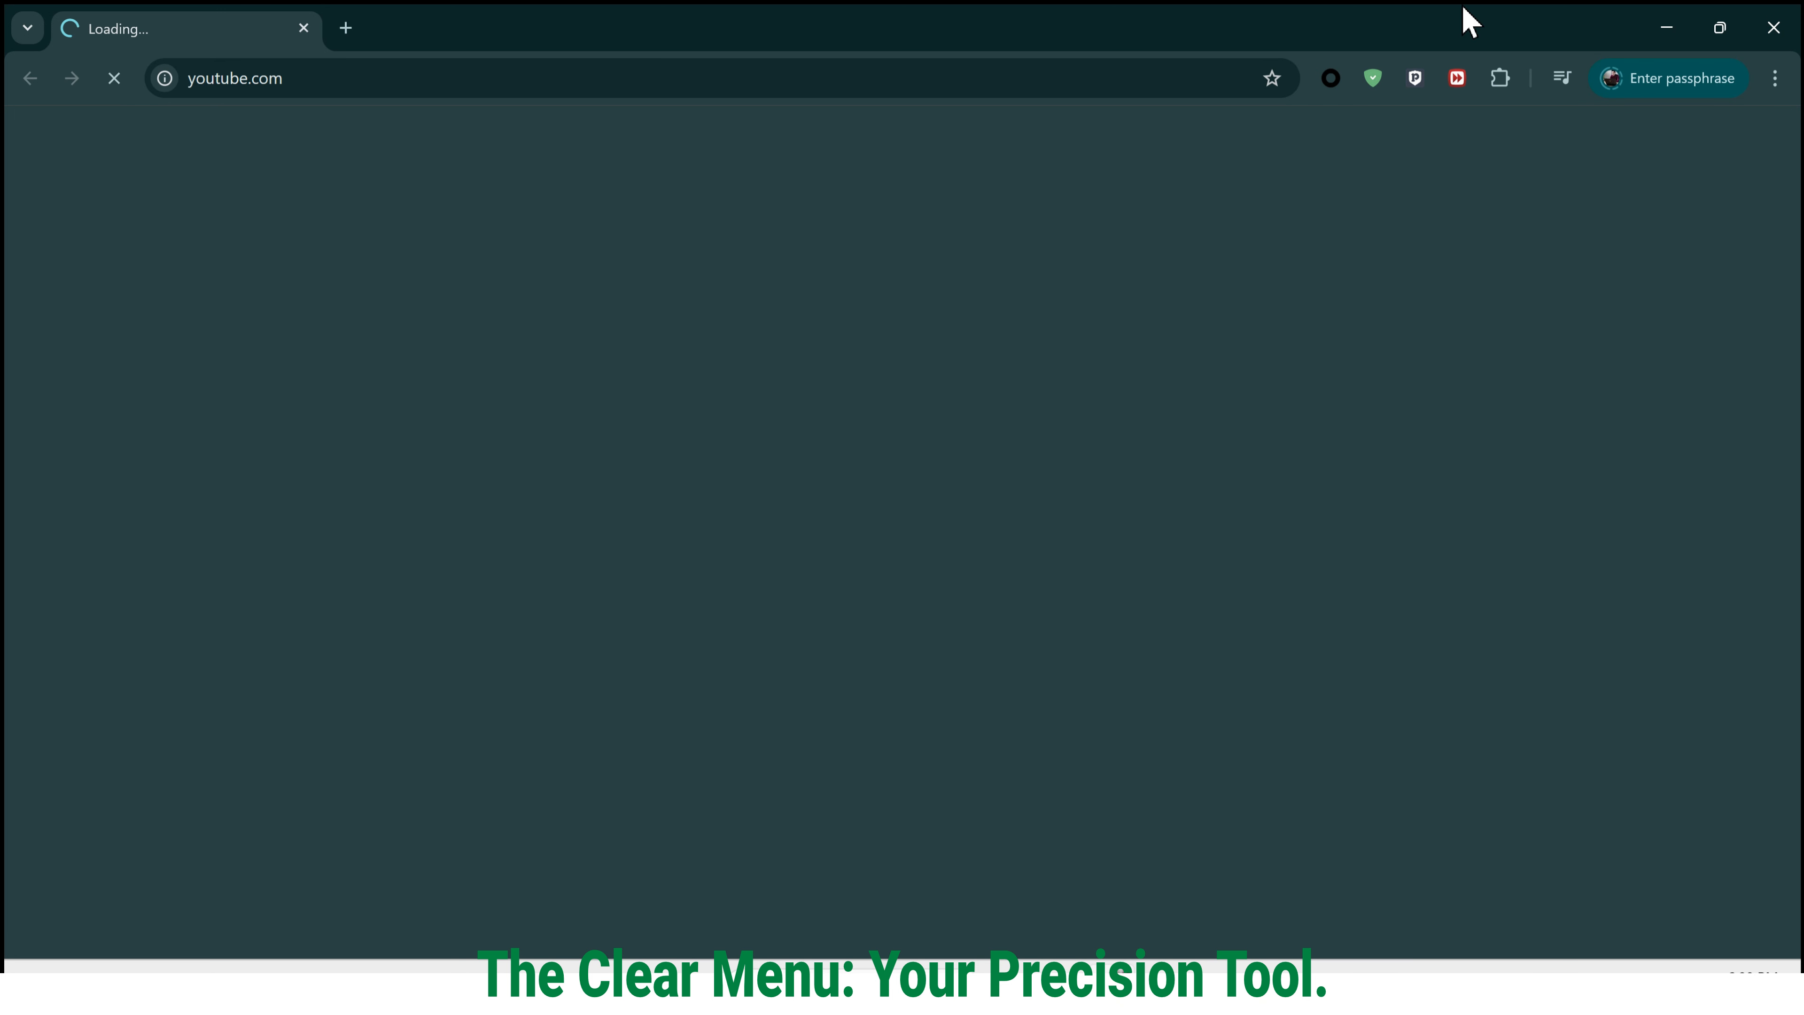
{"action": "left_click", "coordinate": [1774, 29]}
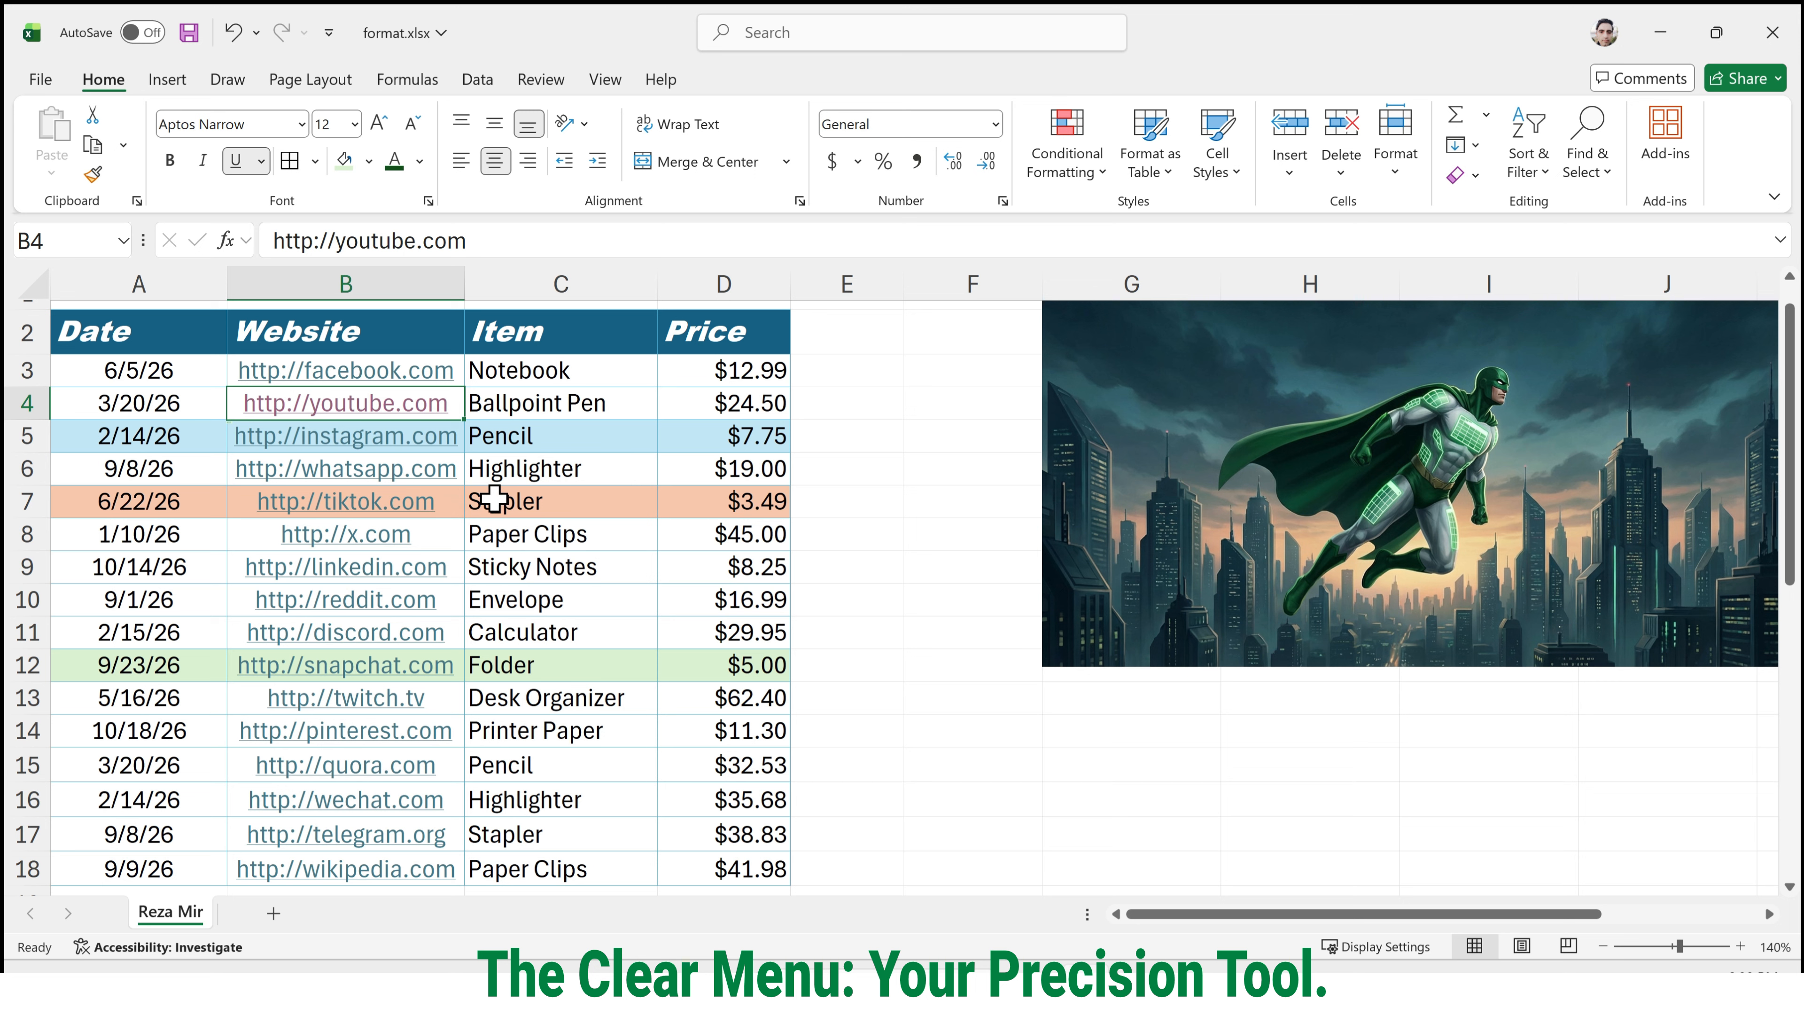
{"action": "left_click", "coordinate": [472, 502]}
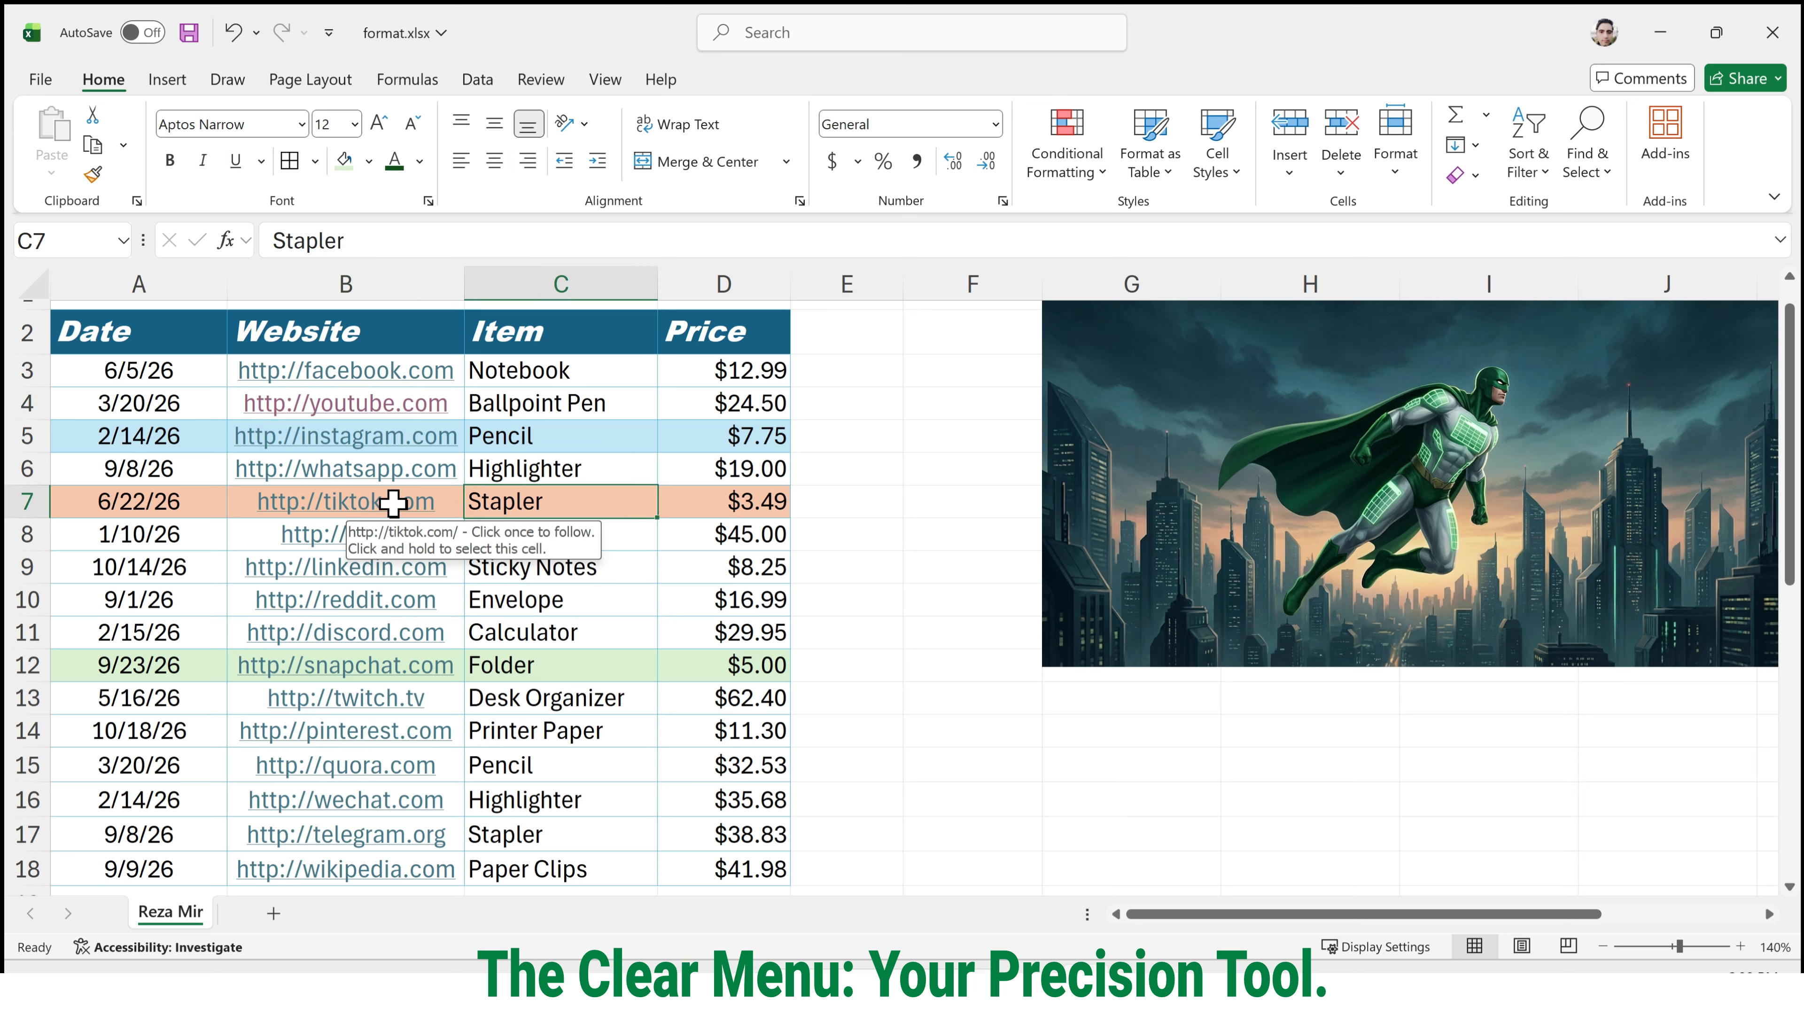
{"action": "left_click", "coordinate": [245, 510]}
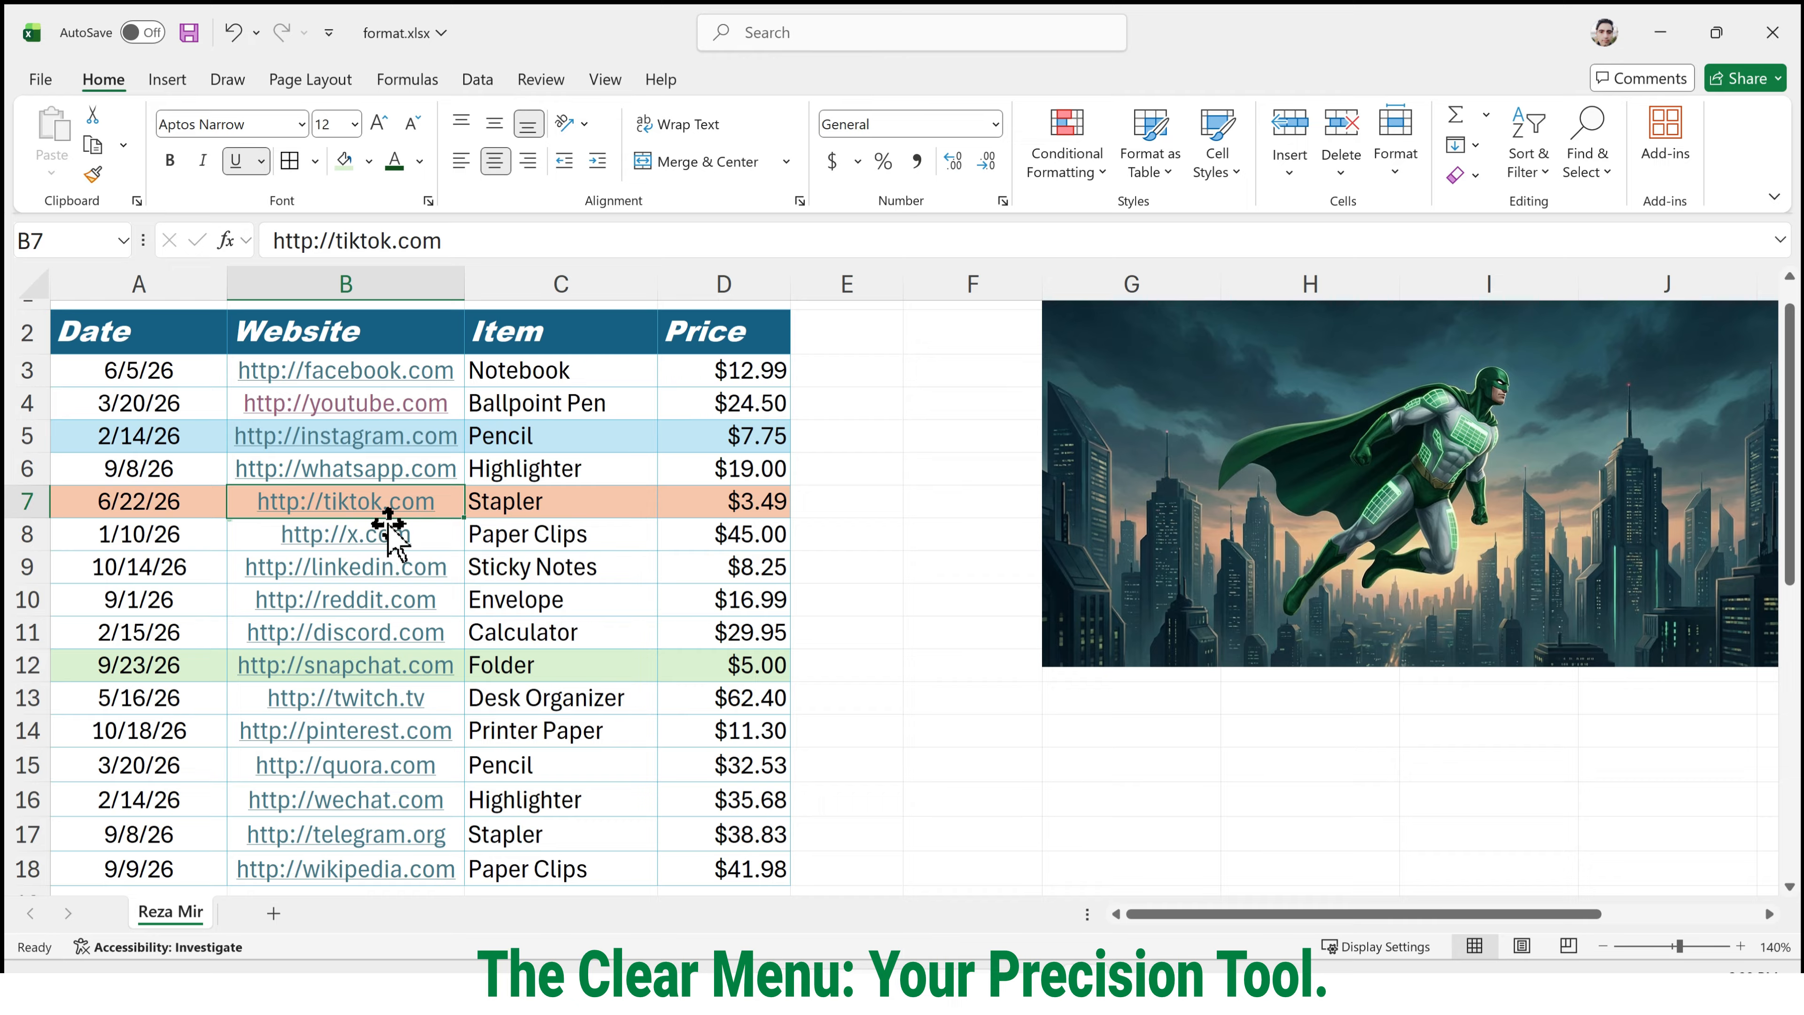
{"action": "left_click", "coordinate": [528, 701]}
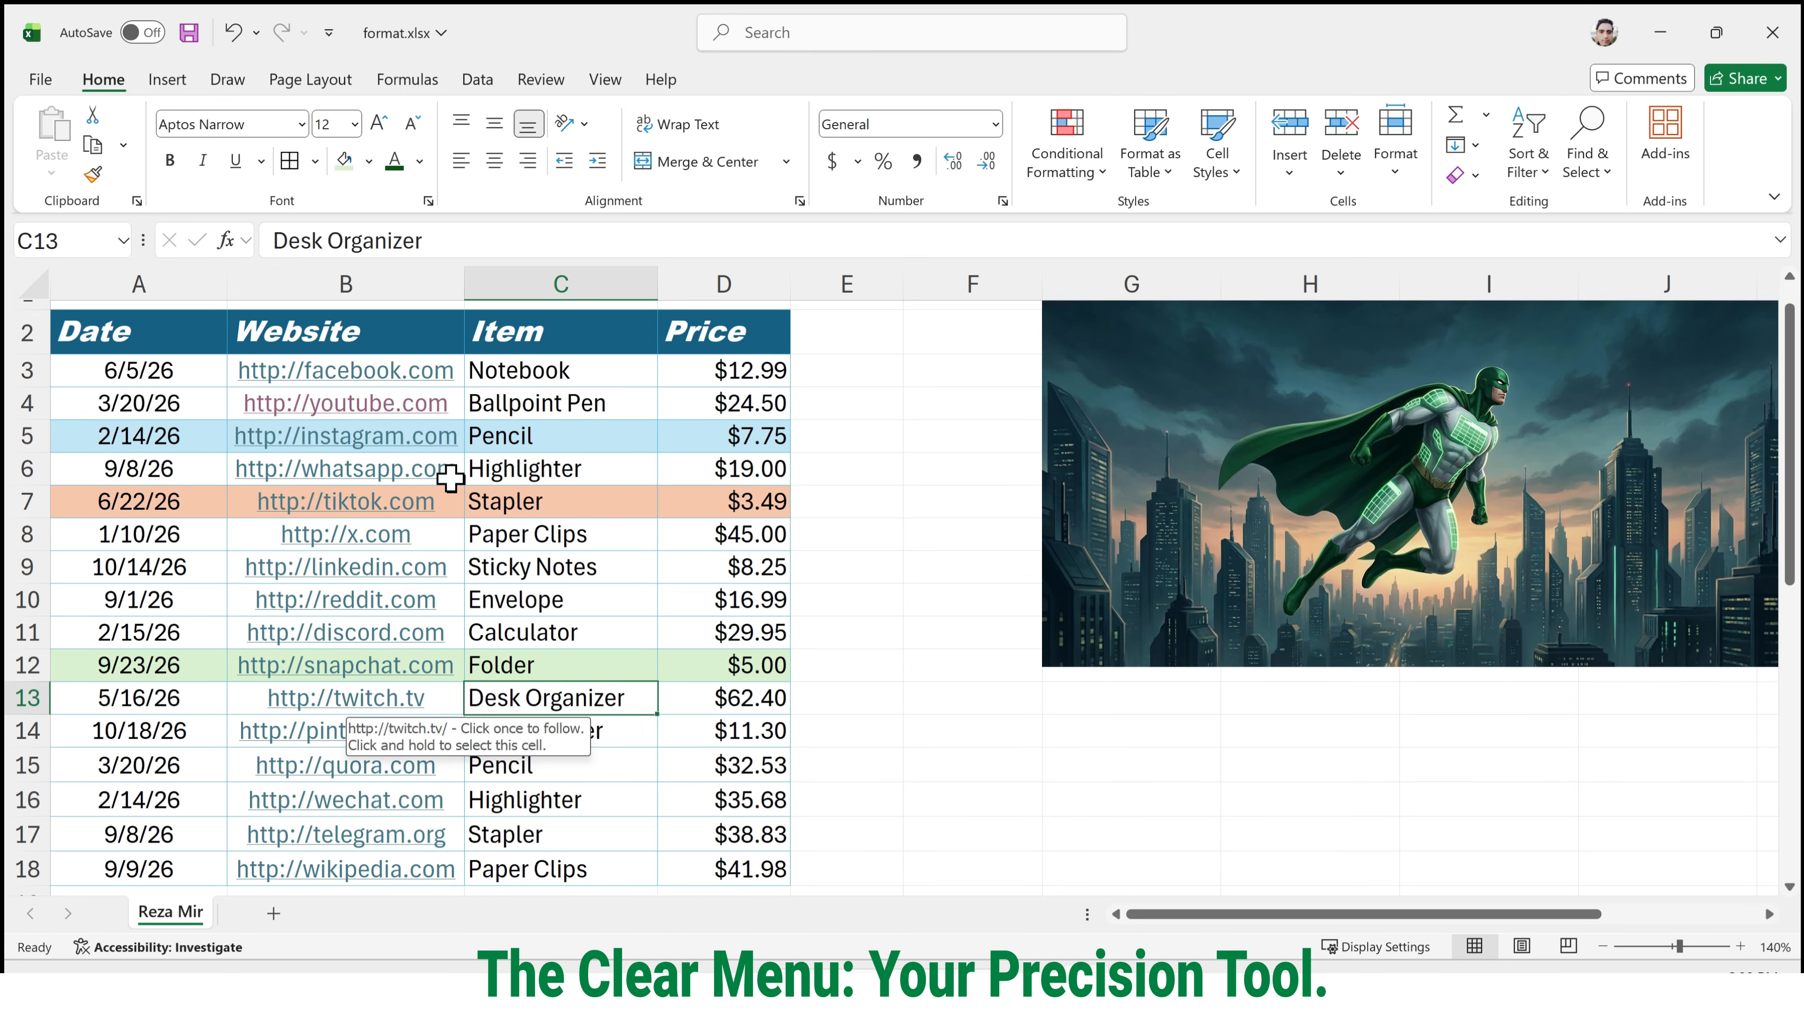
Clear the hyperlinks from the Website column cells B2:B18 while keeping their formatting.
{"action": "scroll", "coordinate": [529, 501], "scroll_direction": "down", "scroll_amount": 1}
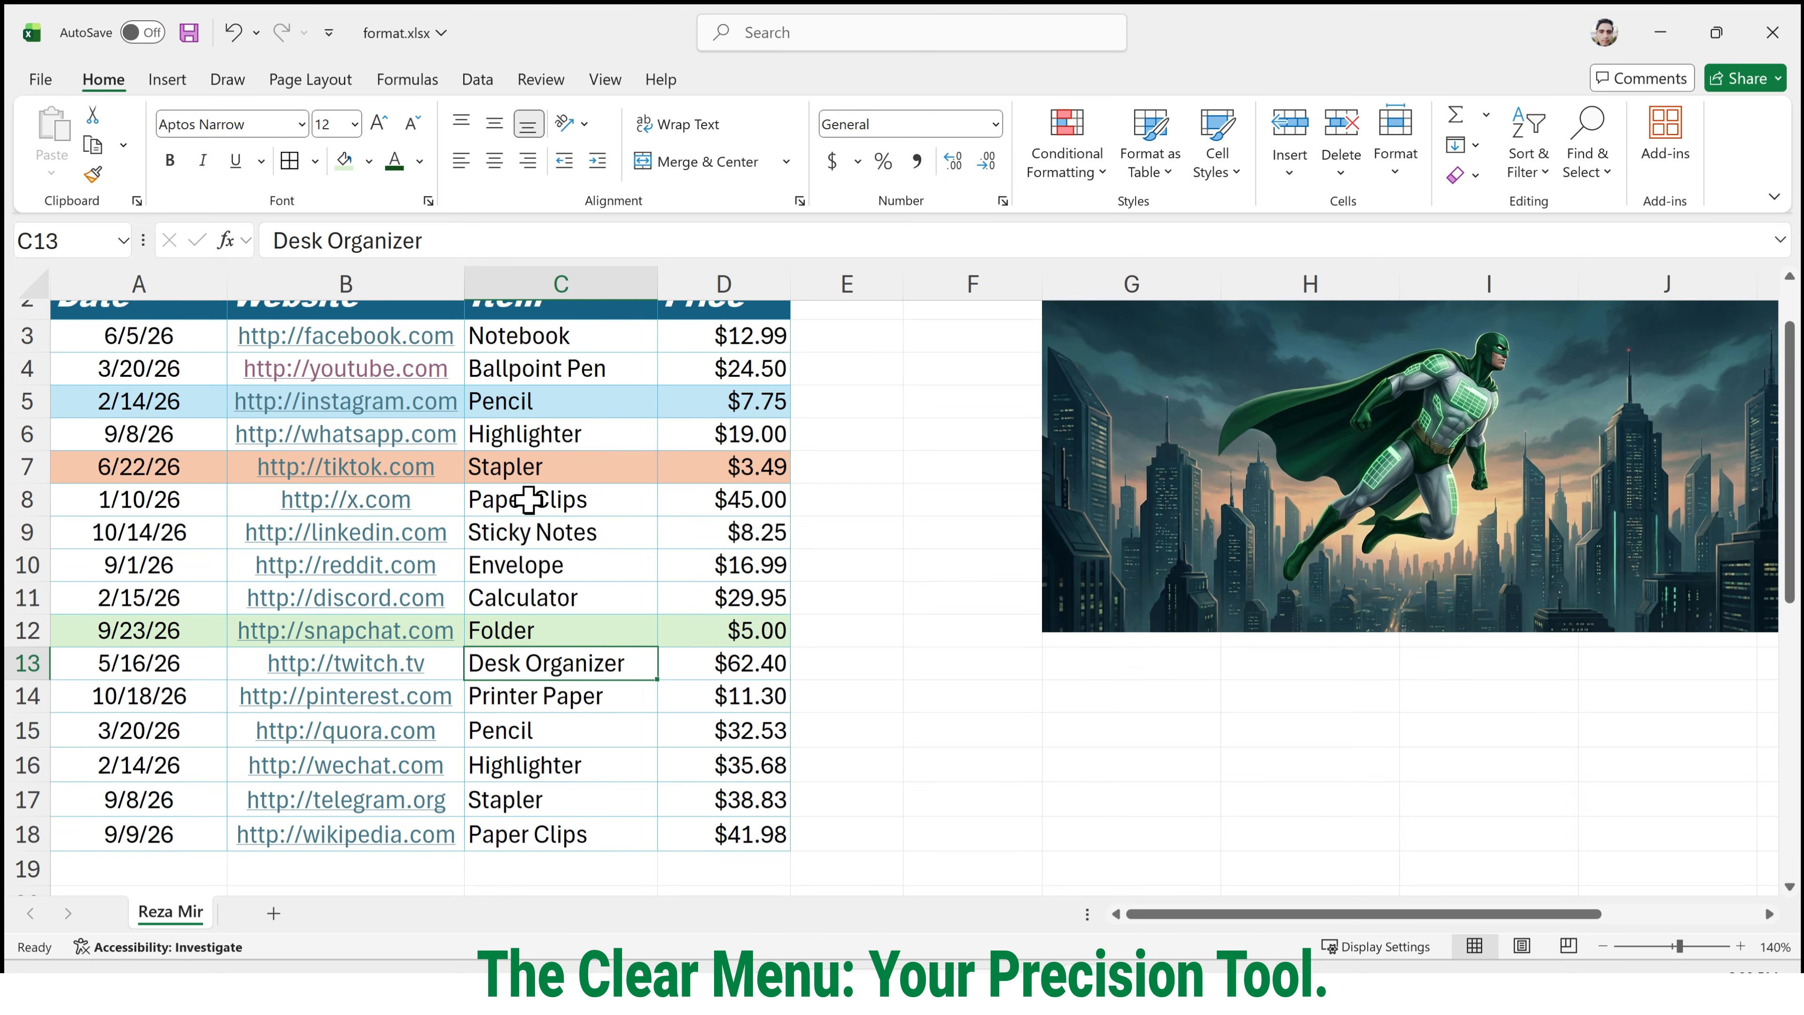
{"action": "scroll", "coordinate": [498, 484], "scroll_direction": "up", "scroll_amount": 2}
{"action": "scroll", "coordinate": [235, 455], "scroll_direction": "down", "scroll_amount": 1}
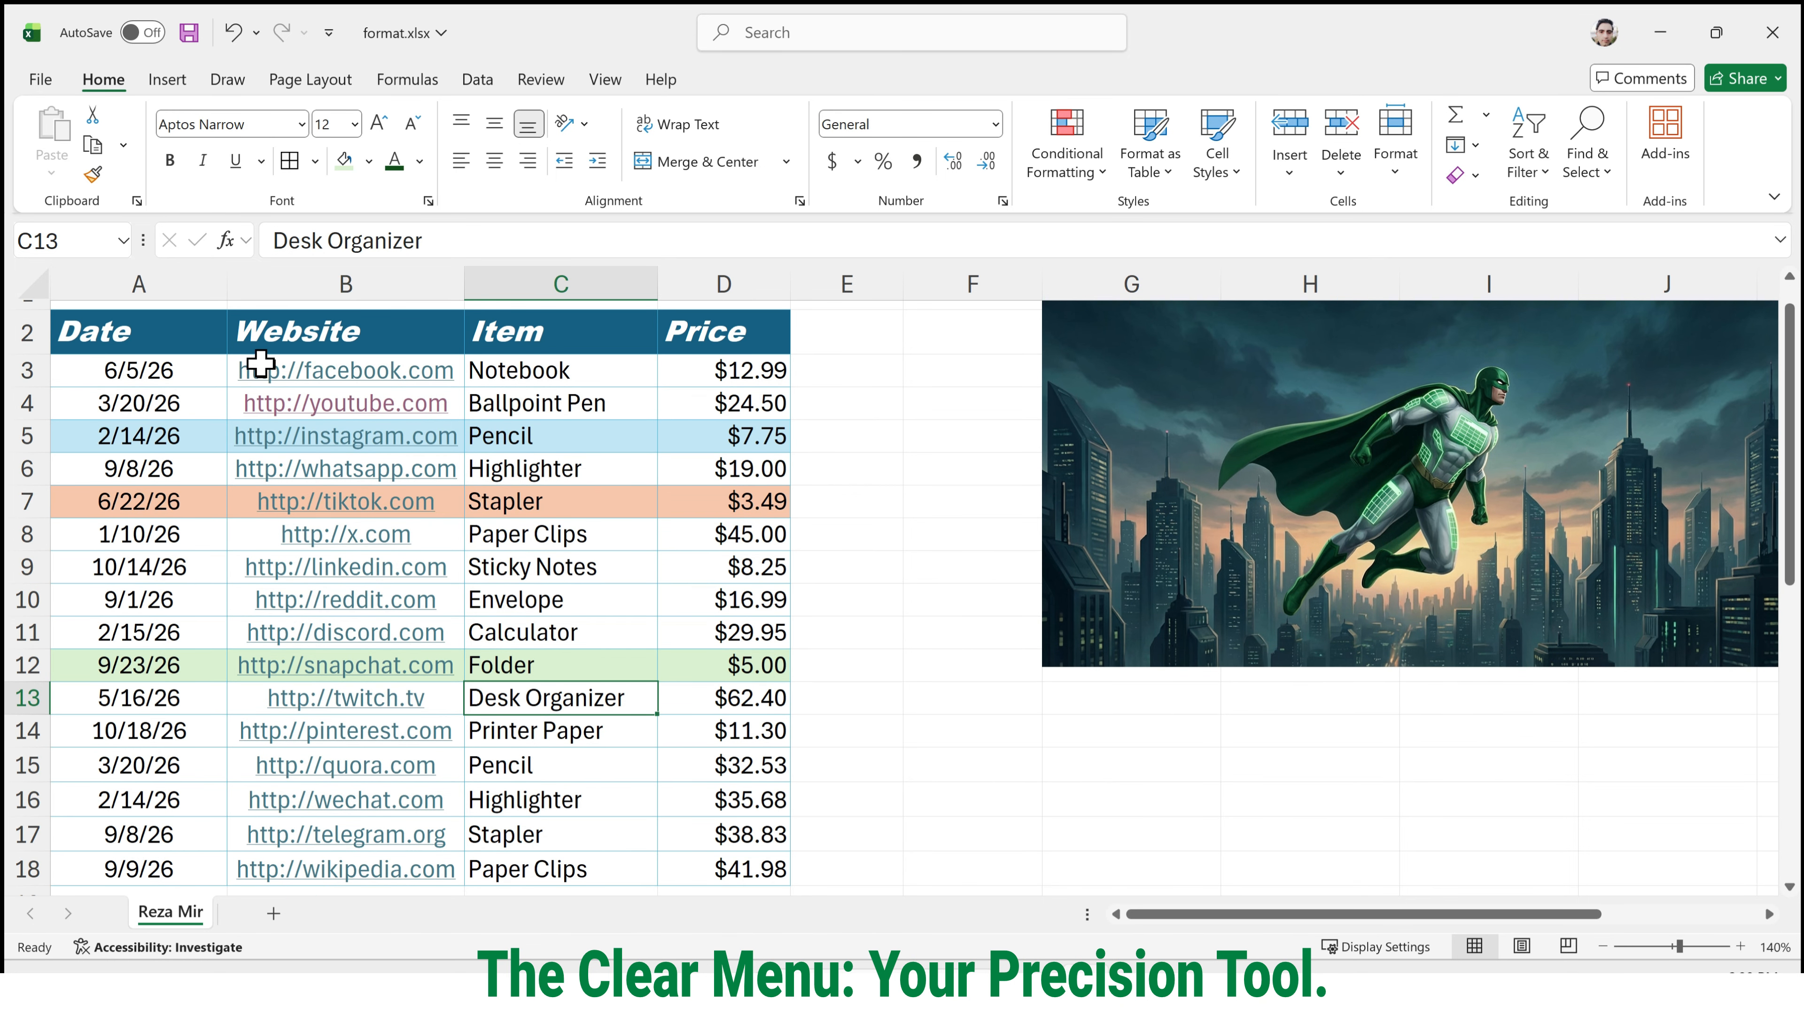
{"action": "left_click_drag", "start_coordinate": [390, 347], "coordinate": [354, 867]}
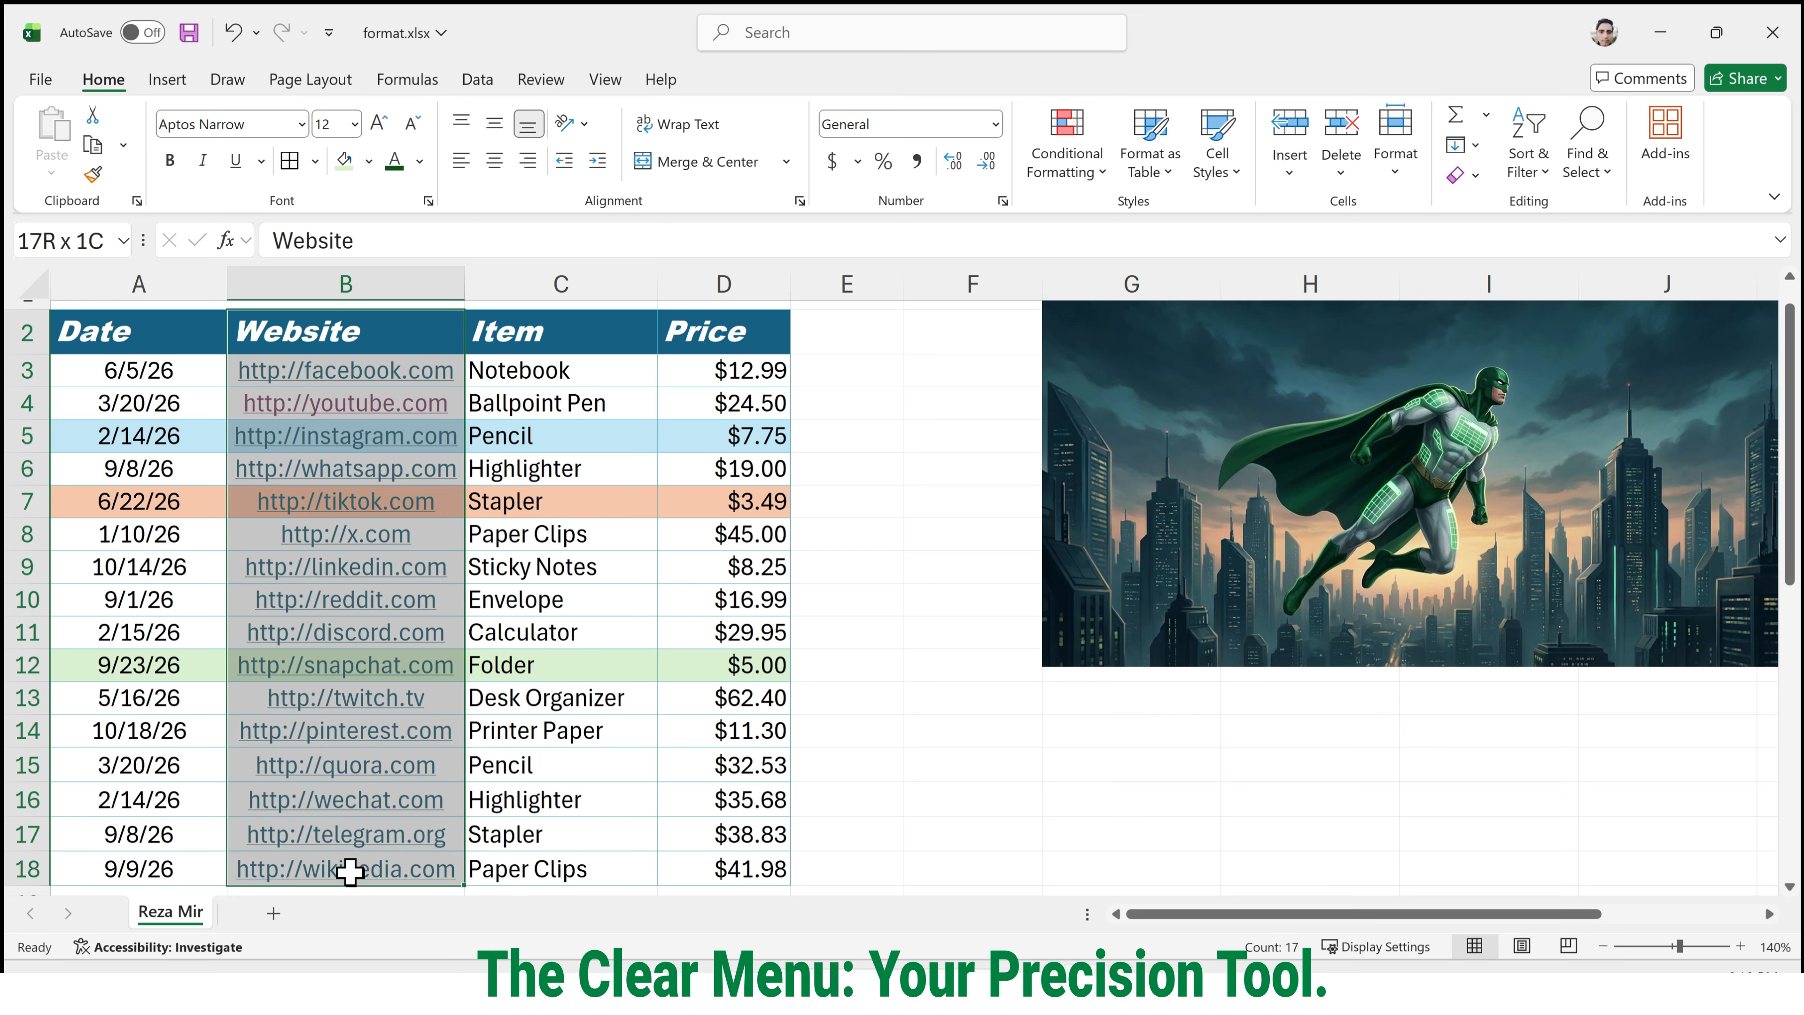
{"action": "left_click", "coordinate": [1473, 176]}
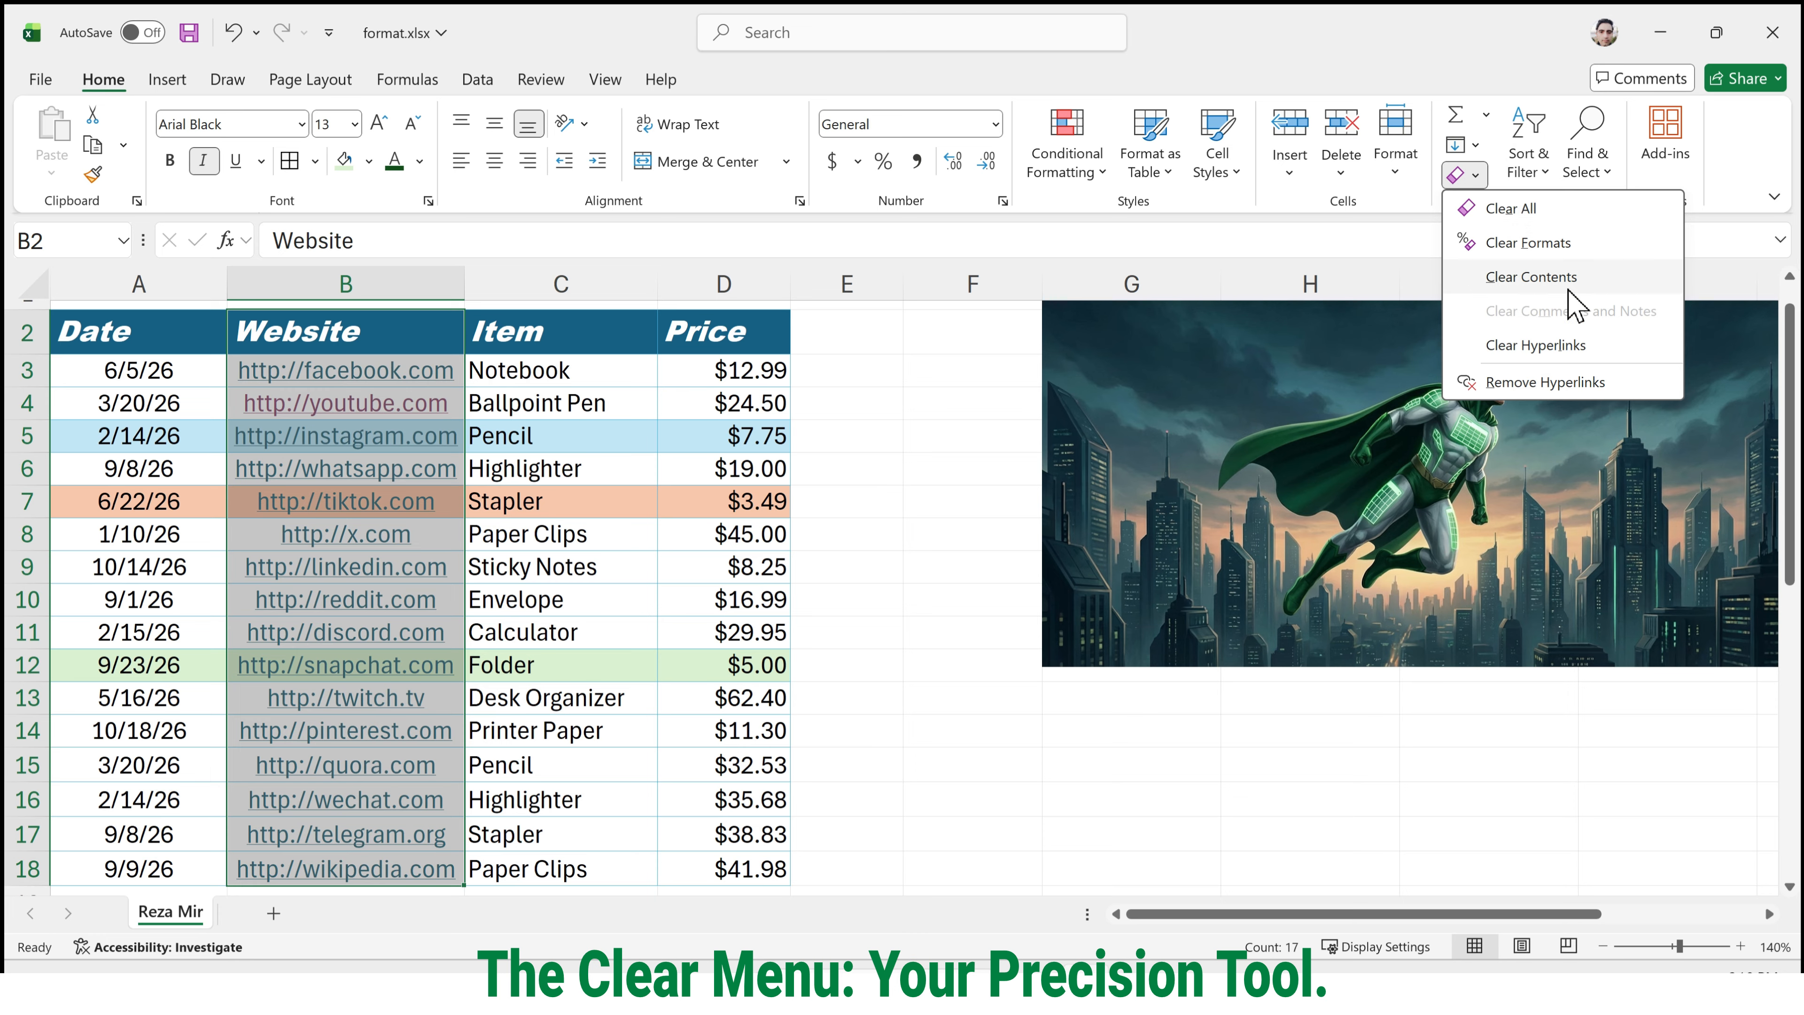
{"action": "left_click", "coordinate": [1573, 341]}
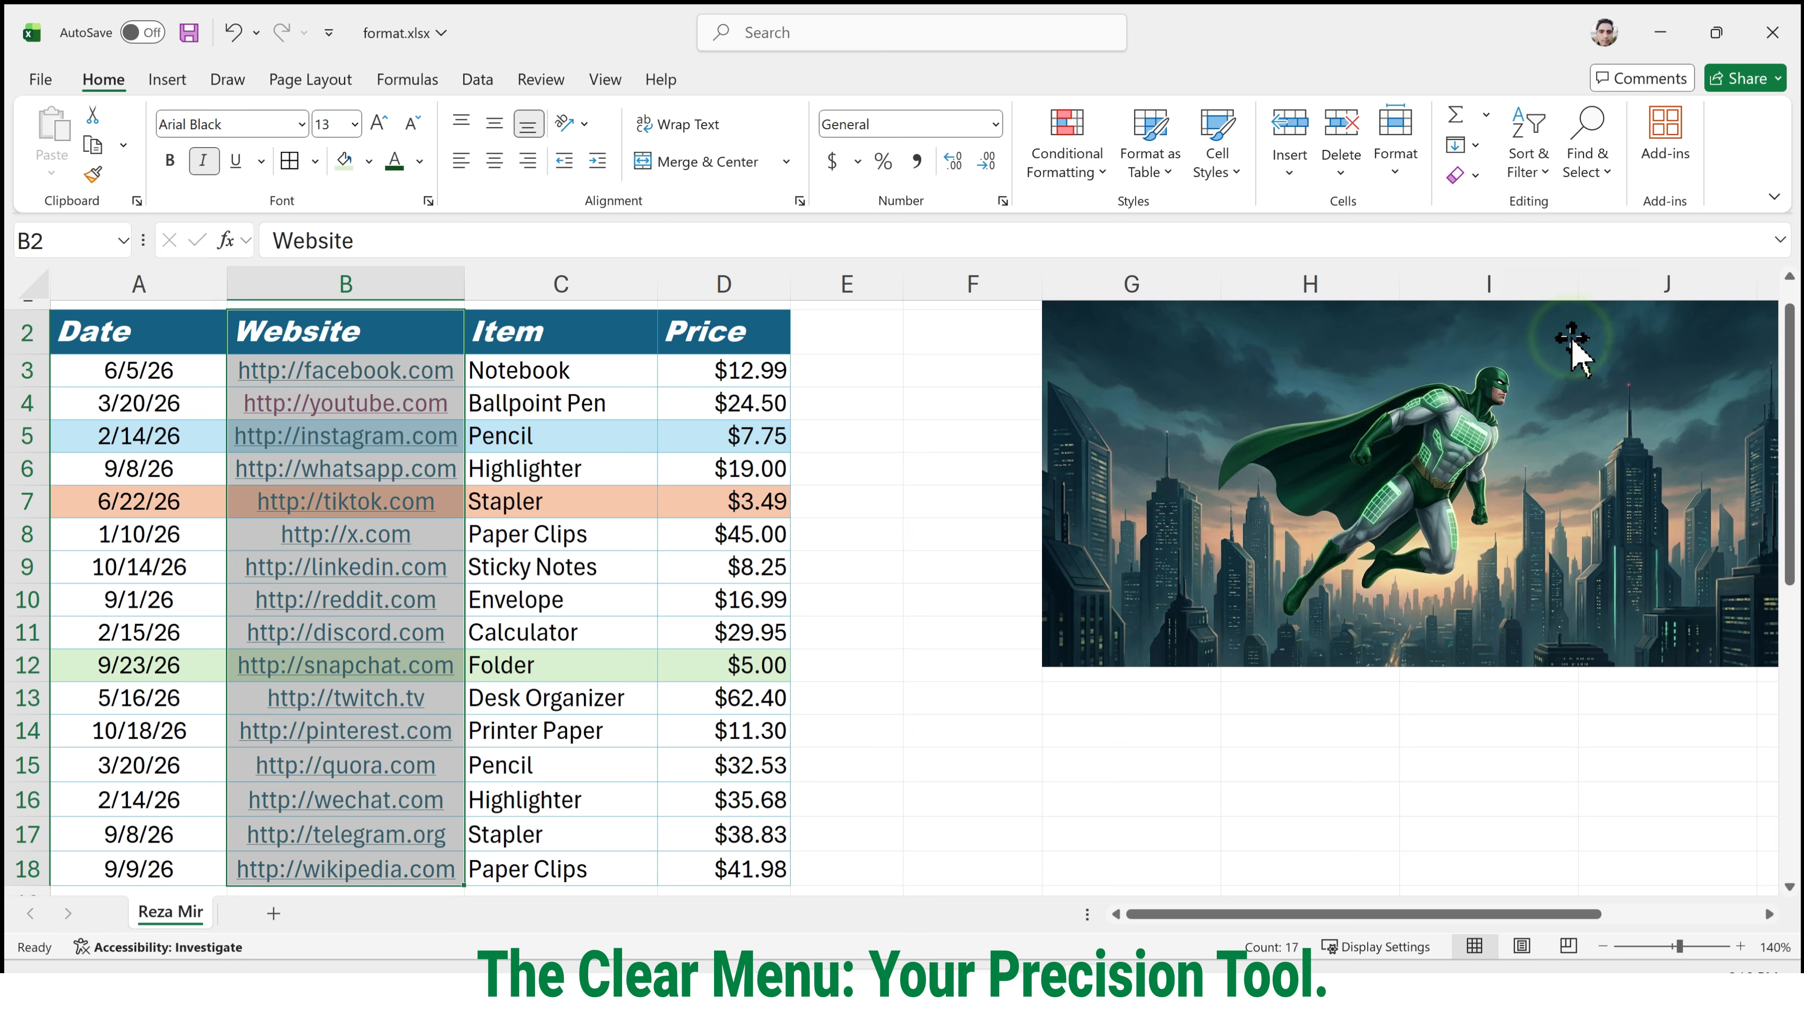
{"action": "left_click", "coordinate": [588, 399]}
Test the website cells B4 through B8 one by one to see whether their links still open.
{"action": "left_click", "coordinate": [415, 412]}
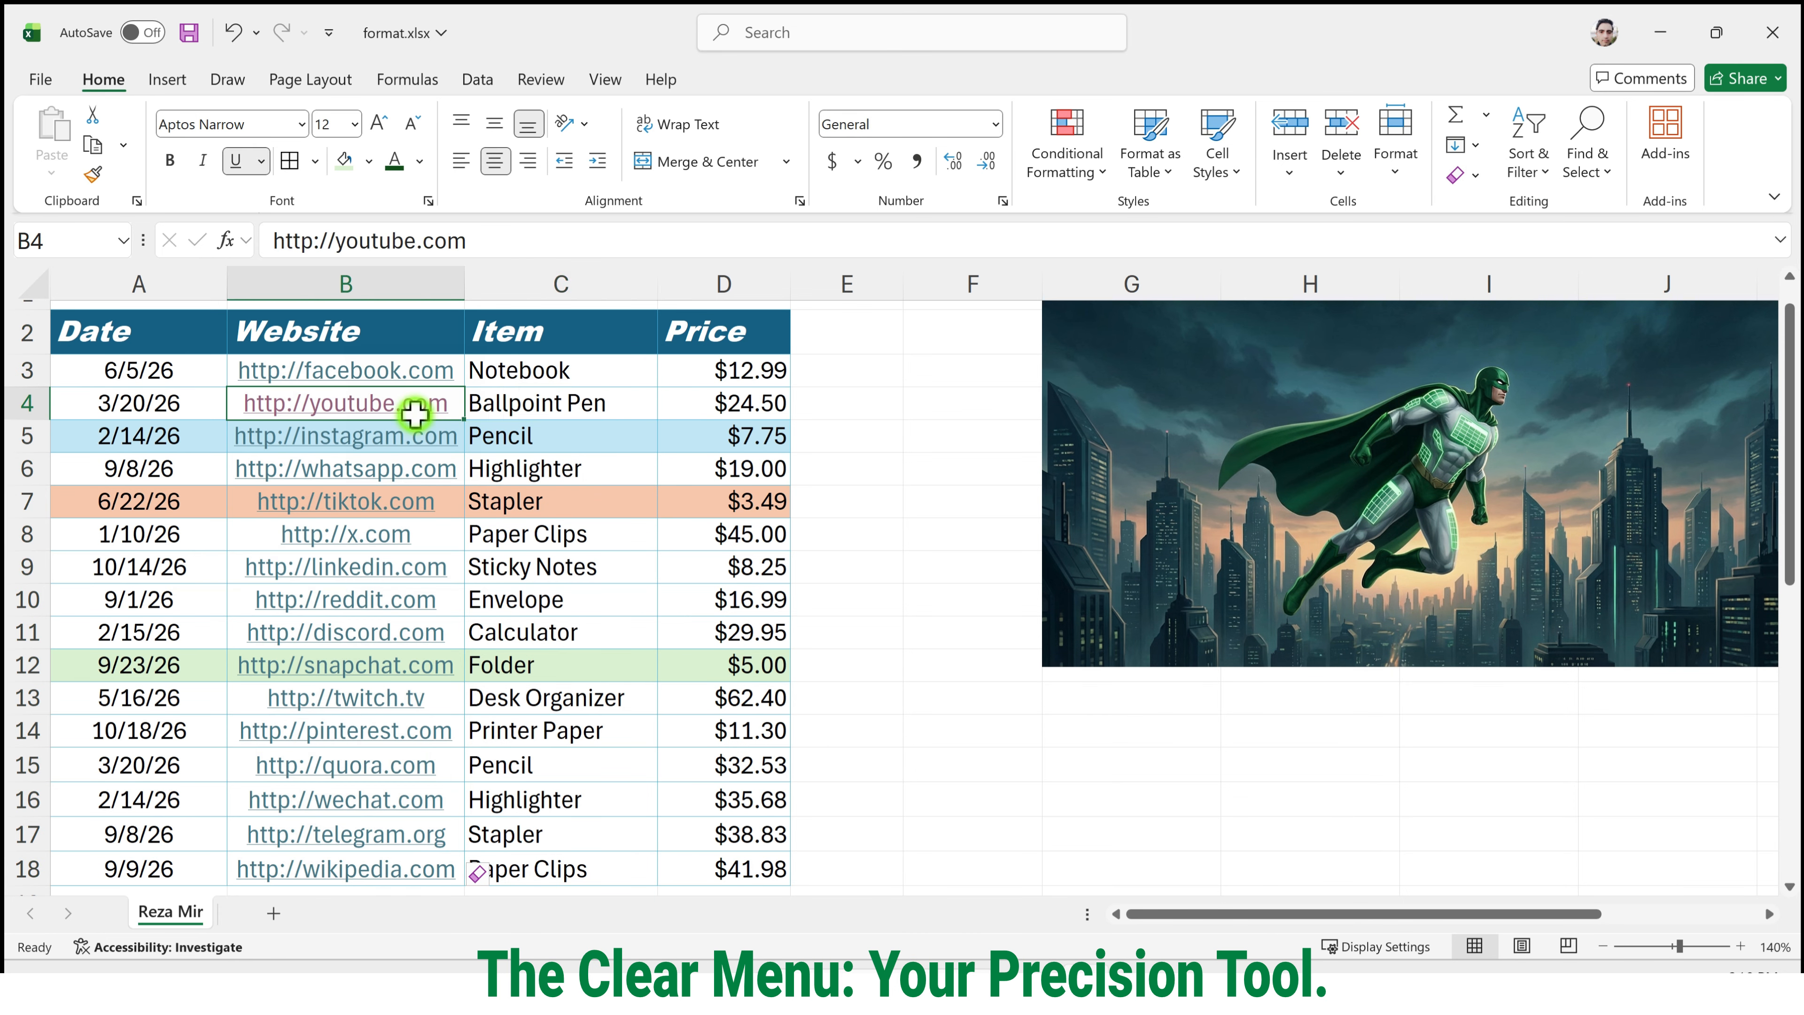
{"action": "left_click", "coordinate": [389, 439]}
{"action": "left_click", "coordinate": [381, 466]}
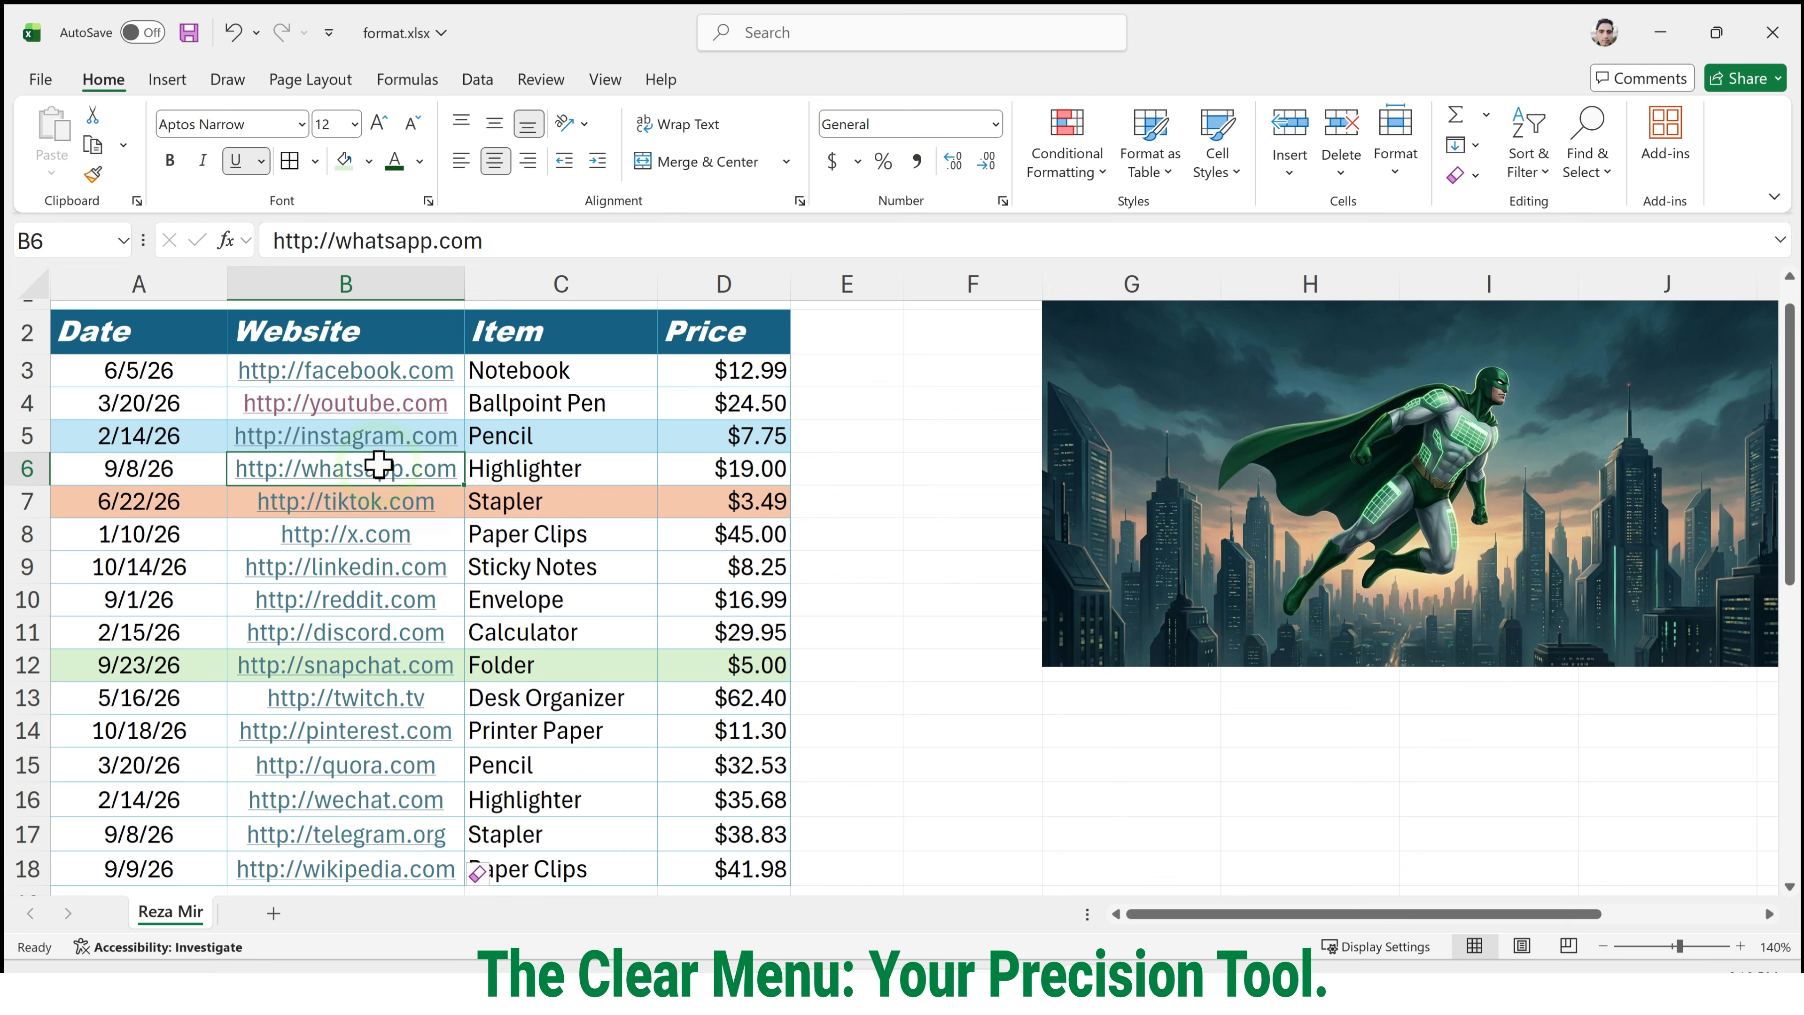
{"action": "left_click", "coordinate": [369, 506]}
{"action": "left_click", "coordinate": [367, 530]}
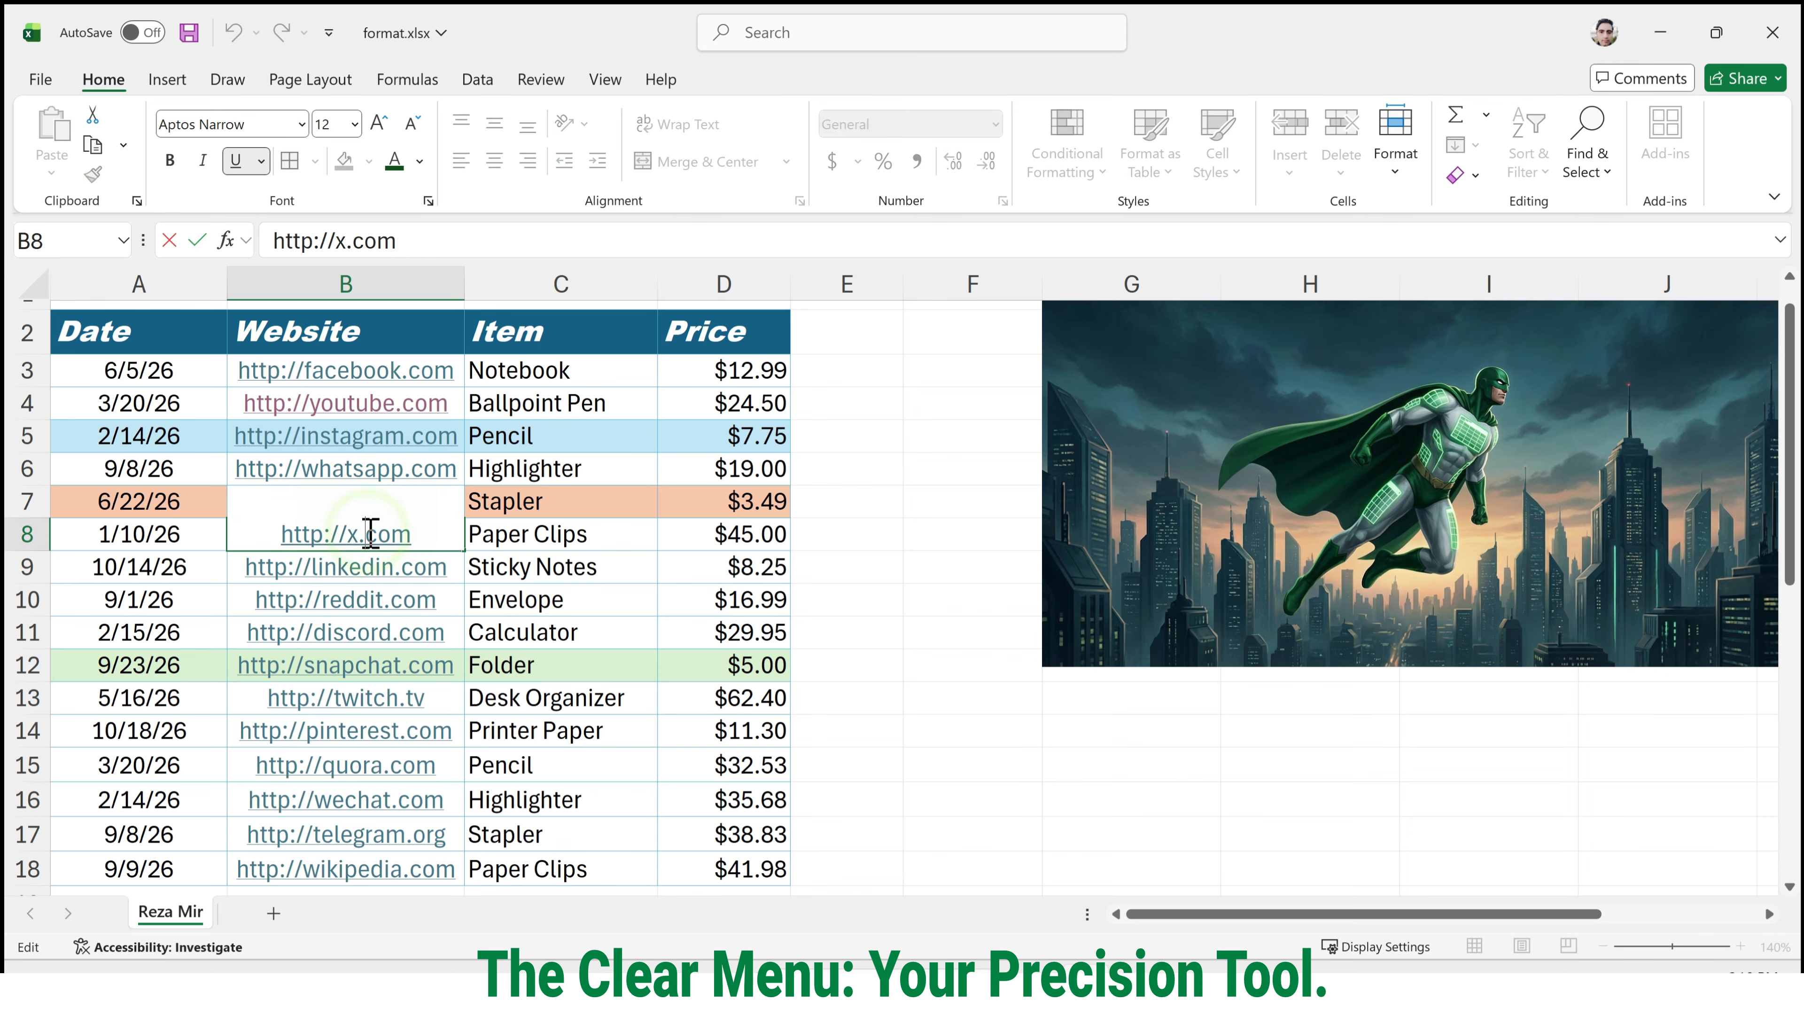